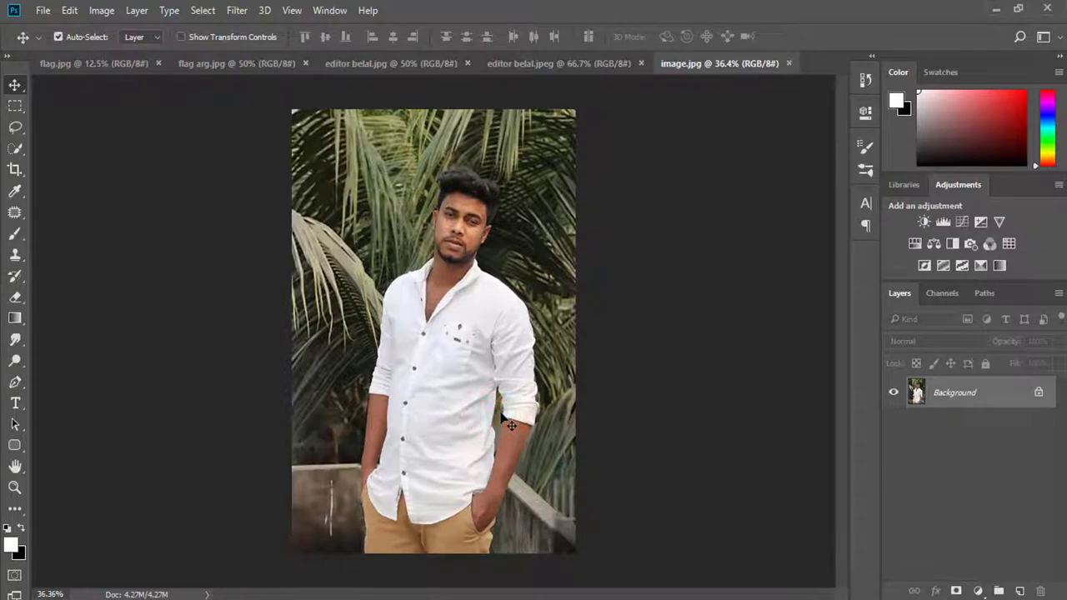
Switch to the Pen tool and zoom in on the man's lower body.
{"action": "scroll", "coordinate": [479, 337], "scroll_direction": "up", "scroll_amount": 3}
{"action": "scroll", "coordinate": [478, 337], "scroll_direction": "down", "scroll_amount": 3}
{"action": "scroll", "coordinate": [478, 337], "scroll_direction": "up", "scroll_amount": 1}
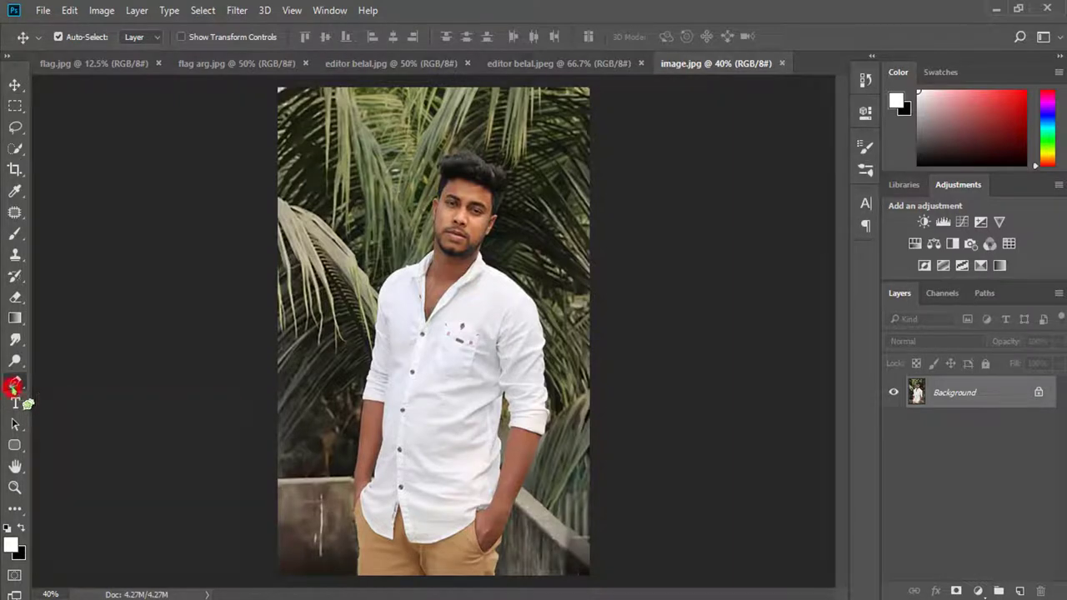
{"action": "left_click", "coordinate": [15, 383]}
{"action": "scroll", "coordinate": [359, 546], "scroll_direction": "up", "scroll_amount": 3}
{"action": "scroll", "coordinate": [359, 546], "scroll_direction": "up", "scroll_amount": 3}
{"action": "scroll", "coordinate": [347, 538], "scroll_direction": "up", "scroll_amount": 2}
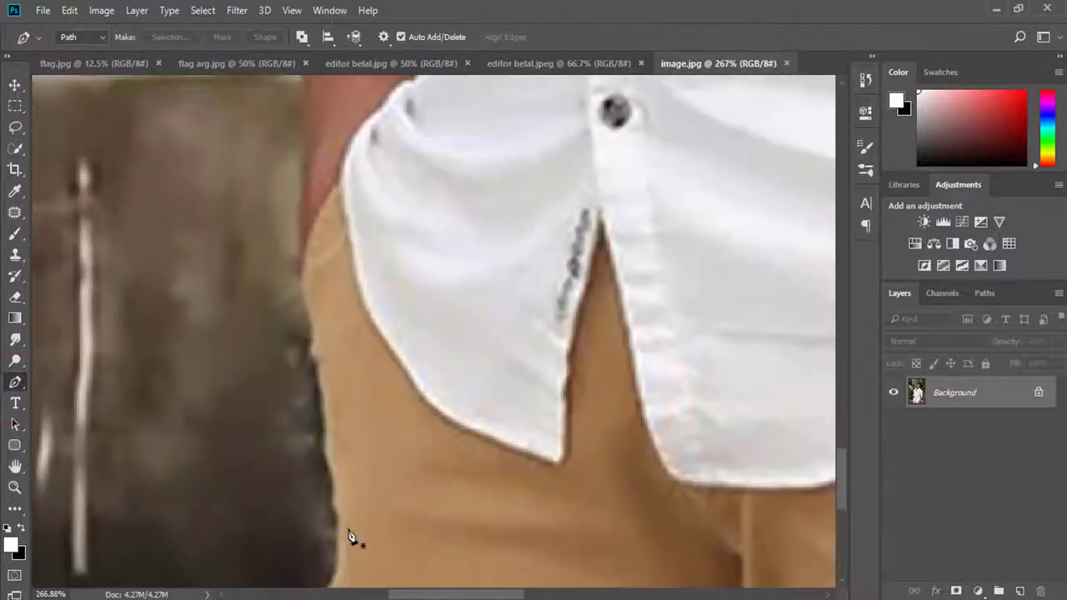
{"action": "scroll", "coordinate": [347, 537], "scroll_direction": "up", "scroll_amount": 2}
{"action": "scroll", "coordinate": [347, 534], "scroll_direction": "up", "scroll_amount": 2}
{"action": "scroll", "coordinate": [331, 402], "scroll_direction": "down", "scroll_amount": 2}
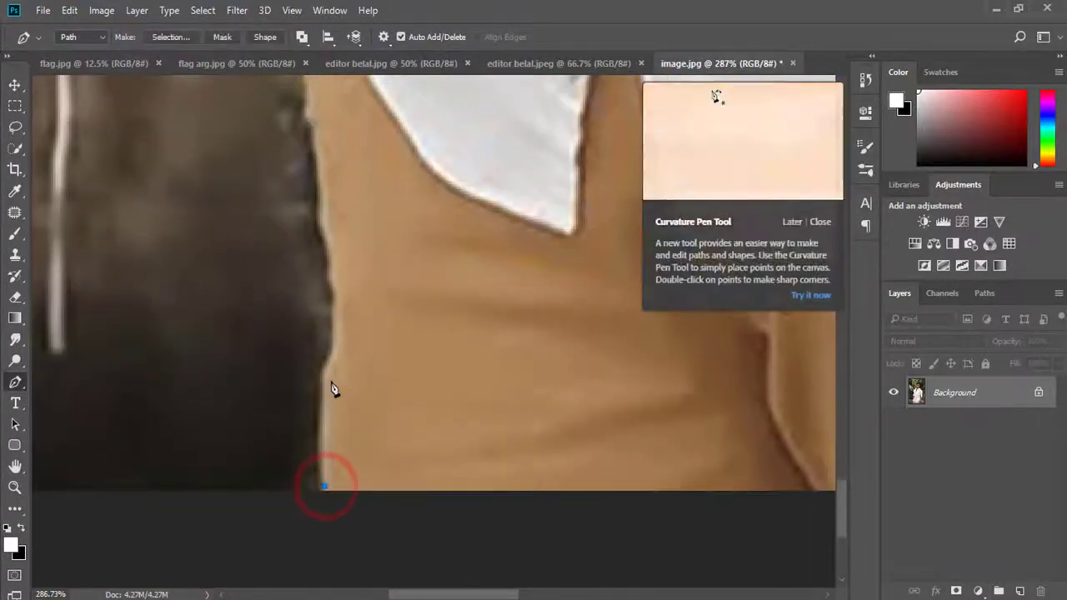
Start the path with anchors up the trouser edge and along the arm.
{"action": "left_click", "coordinate": [330, 381]}
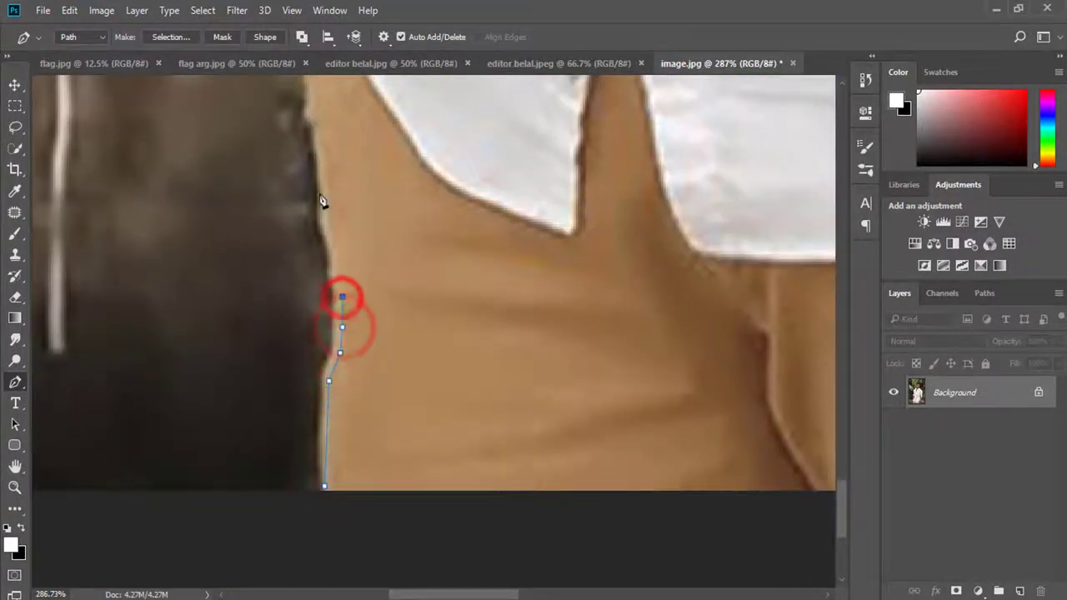
{"action": "left_click", "coordinate": [323, 157]}
{"action": "scroll", "coordinate": [329, 167], "scroll_direction": "up", "scroll_amount": 3}
{"action": "left_click", "coordinate": [302, 250]}
{"action": "scroll", "coordinate": [303, 258], "scroll_direction": "up", "scroll_amount": 3}
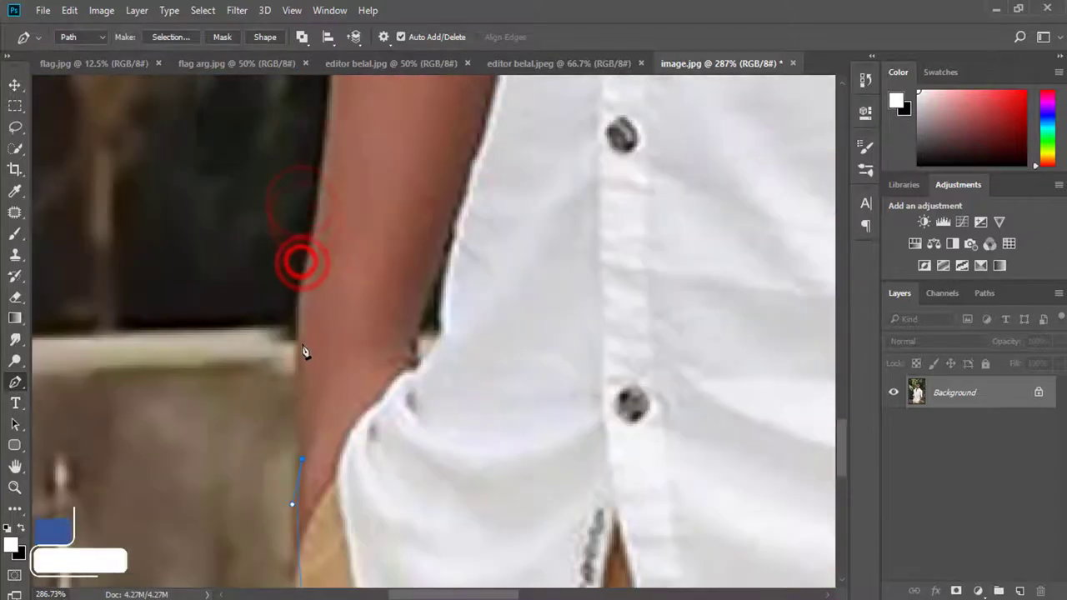
{"action": "left_click", "coordinate": [303, 344]}
{"action": "left_click", "coordinate": [309, 258]}
{"action": "left_click", "coordinate": [327, 163]}
{"action": "scroll", "coordinate": [327, 164], "scroll_direction": "up", "scroll_amount": 3}
{"action": "scroll", "coordinate": [363, 217], "scroll_direction": "up", "scroll_amount": 2}
{"action": "left_click", "coordinate": [362, 215]}
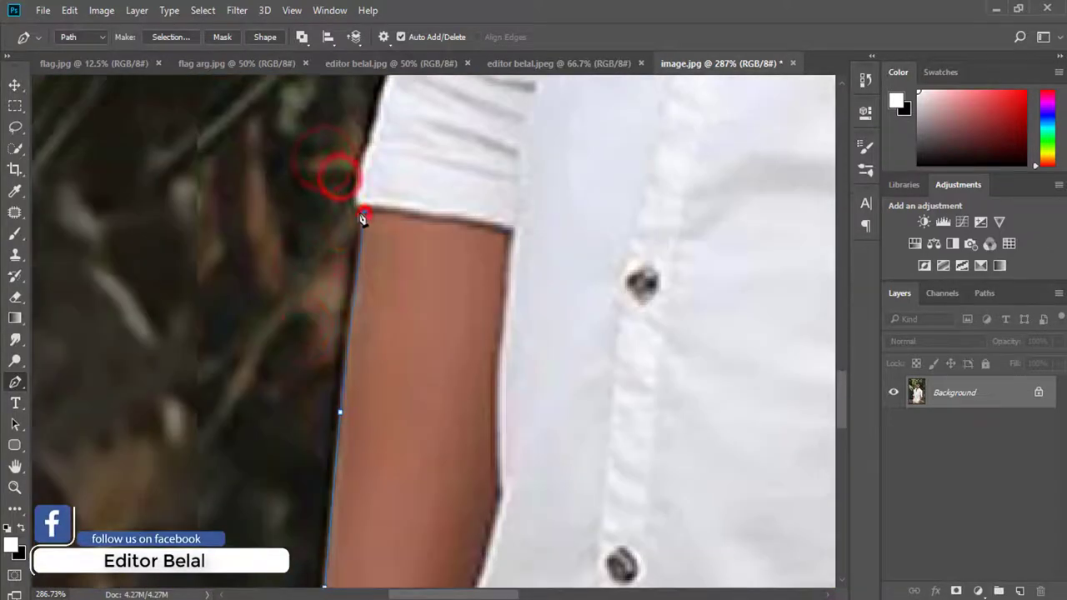
{"action": "scroll", "coordinate": [361, 183], "scroll_direction": "up", "scroll_amount": 5}
Continue the outline up the sleeve edge onto the shoulder.
{"action": "left_click", "coordinate": [335, 421]}
{"action": "left_click", "coordinate": [349, 375]}
{"action": "left_click", "coordinate": [355, 334]}
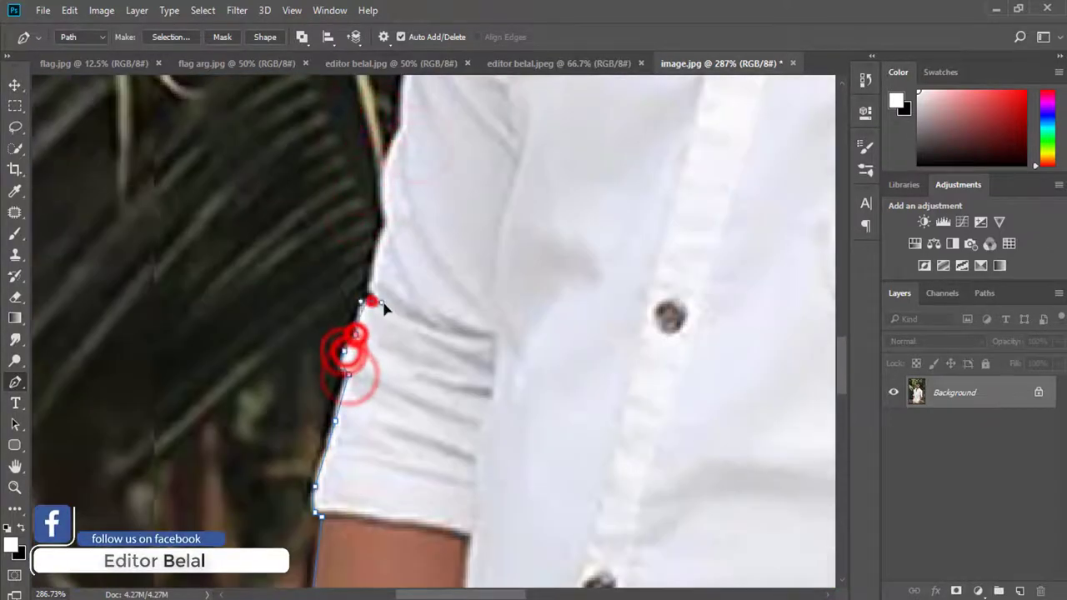
{"action": "left_click", "coordinate": [373, 295]}
{"action": "scroll", "coordinate": [385, 297], "scroll_direction": "up", "scroll_amount": 3}
{"action": "left_click", "coordinate": [384, 342]}
{"action": "left_click", "coordinate": [400, 245]}
{"action": "scroll", "coordinate": [405, 245], "scroll_direction": "up", "scroll_amount": 2}
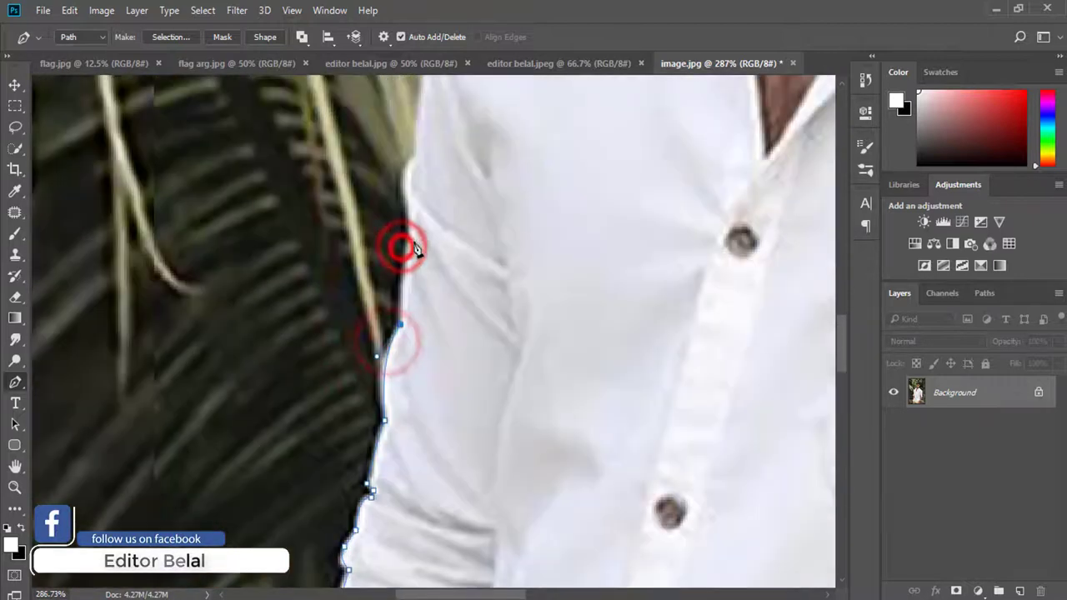
{"action": "left_click", "coordinate": [410, 210]}
{"action": "scroll", "coordinate": [417, 251], "scroll_direction": "up", "scroll_amount": 3}
{"action": "scroll", "coordinate": [429, 308], "scroll_direction": "up", "scroll_amount": 3}
{"action": "left_click", "coordinate": [416, 358]}
{"action": "scroll", "coordinate": [431, 309], "scroll_direction": "up", "scroll_amount": 3}
{"action": "scroll", "coordinate": [425, 292], "scroll_direction": "up", "scroll_amount": 2}
{"action": "left_click", "coordinate": [425, 315]}
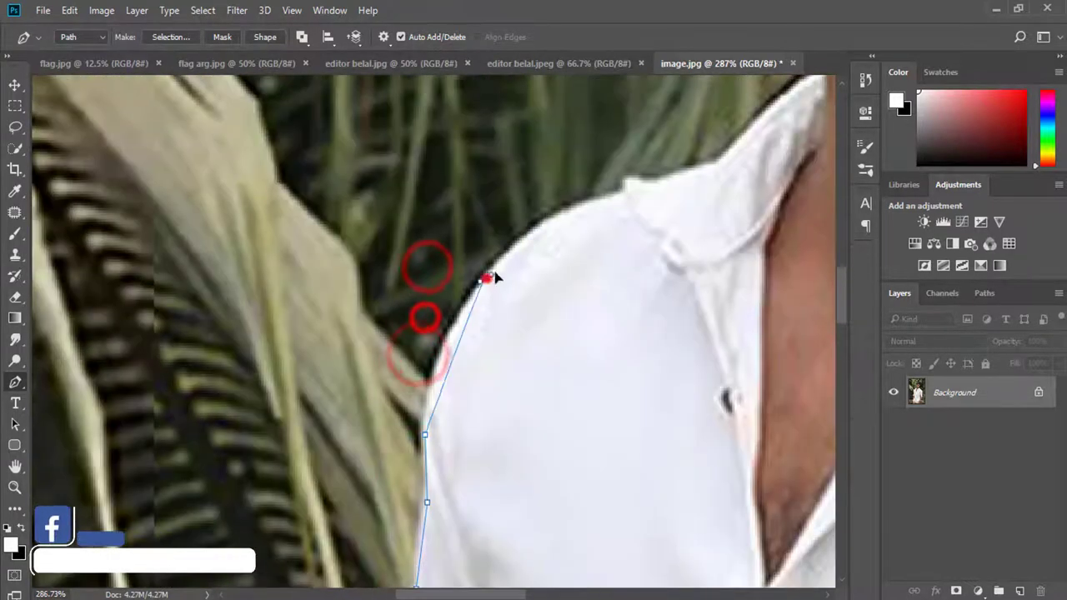
Curve the path around the shoulder and collar, then up the neck edge.
{"action": "left_click_drag", "start_coordinate": [487, 278], "coordinate": [546, 201]}
{"action": "left_click_drag", "start_coordinate": [622, 191], "coordinate": [667, 205]}
{"action": "left_click", "coordinate": [667, 176]}
{"action": "left_click", "coordinate": [719, 162]}
{"action": "left_click_drag", "start_coordinate": [769, 167], "coordinate": [364, 312]}
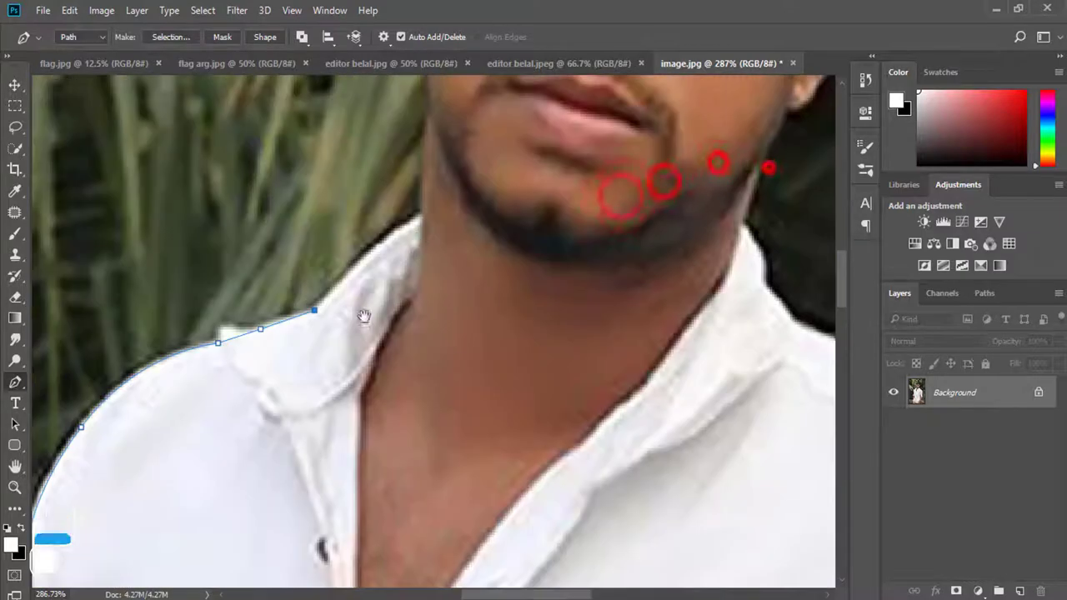
{"action": "left_click_drag", "start_coordinate": [424, 214], "coordinate": [459, 202]}
{"action": "scroll", "coordinate": [431, 166], "scroll_direction": "up", "scroll_amount": 5}
{"action": "left_click", "coordinate": [390, 349]}
{"action": "left_click", "coordinate": [381, 260]}
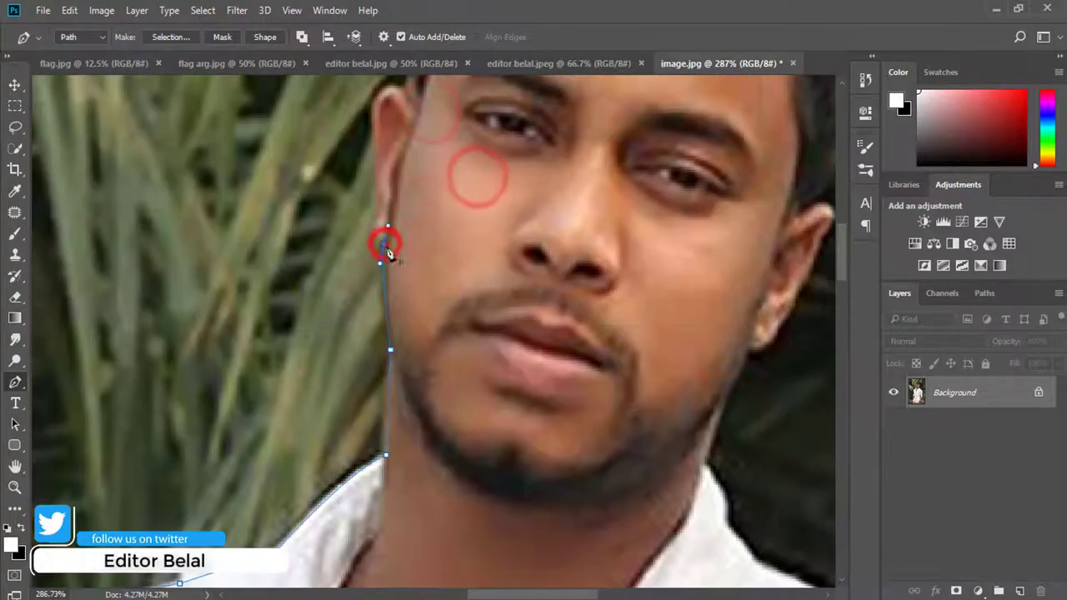
Trace past the ear and hairline, over the top and right side of the hair.
{"action": "left_click", "coordinate": [374, 142]}
{"action": "scroll", "coordinate": [400, 290], "scroll_direction": "up", "scroll_amount": 3}
{"action": "scroll", "coordinate": [400, 289], "scroll_direction": "up", "scroll_amount": 1}
{"action": "left_click", "coordinate": [406, 281]}
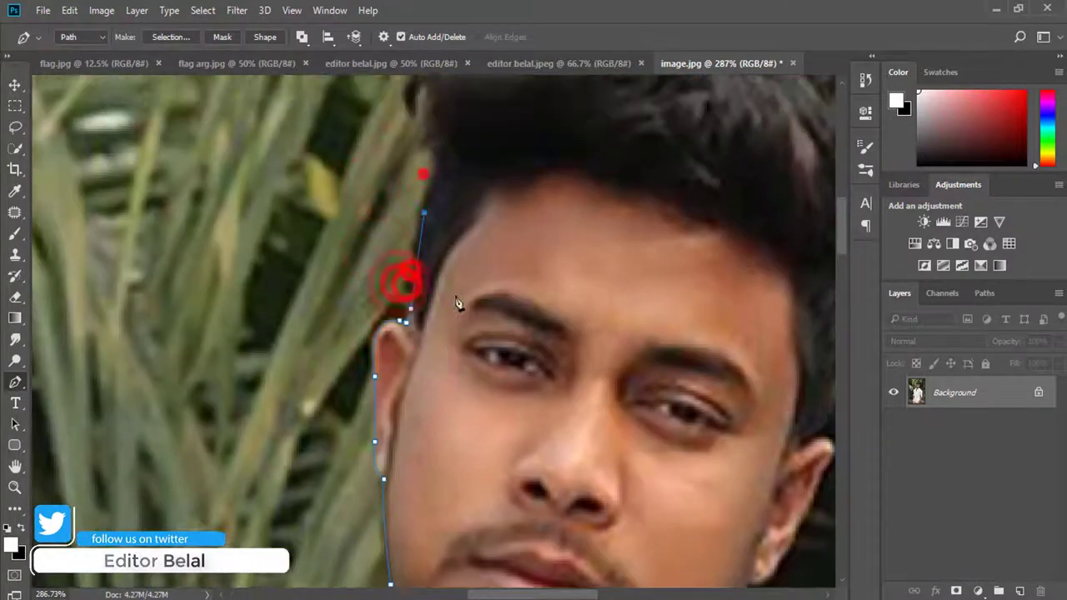
{"action": "scroll", "coordinate": [406, 281], "scroll_direction": "up", "scroll_amount": 2}
{"action": "scroll", "coordinate": [417, 288], "scroll_direction": "up", "scroll_amount": 1}
{"action": "left_click", "coordinate": [430, 290]}
{"action": "left_click", "coordinate": [595, 181]}
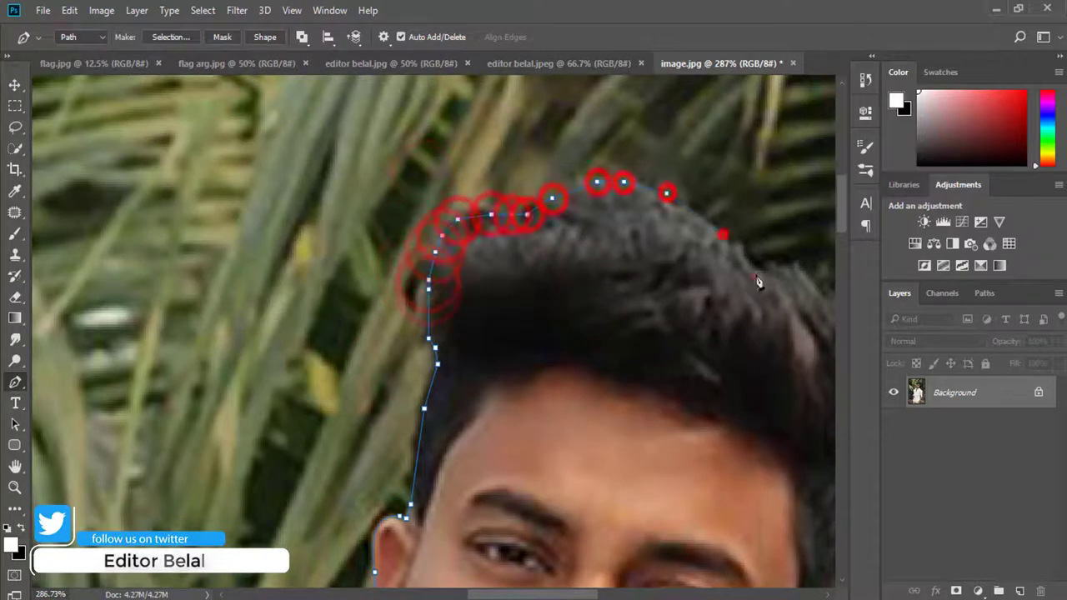
{"action": "scroll", "coordinate": [725, 242], "scroll_direction": "right", "scroll_amount": 5}
{"action": "left_click", "coordinate": [572, 234]}
{"action": "left_click", "coordinate": [591, 349]}
{"action": "left_click", "coordinate": [541, 465]}
{"action": "scroll", "coordinate": [540, 465], "scroll_direction": "down", "scroll_amount": 3}
Trace down the far ear edge and along the jawline to the collar.
{"action": "left_click", "coordinate": [511, 327]}
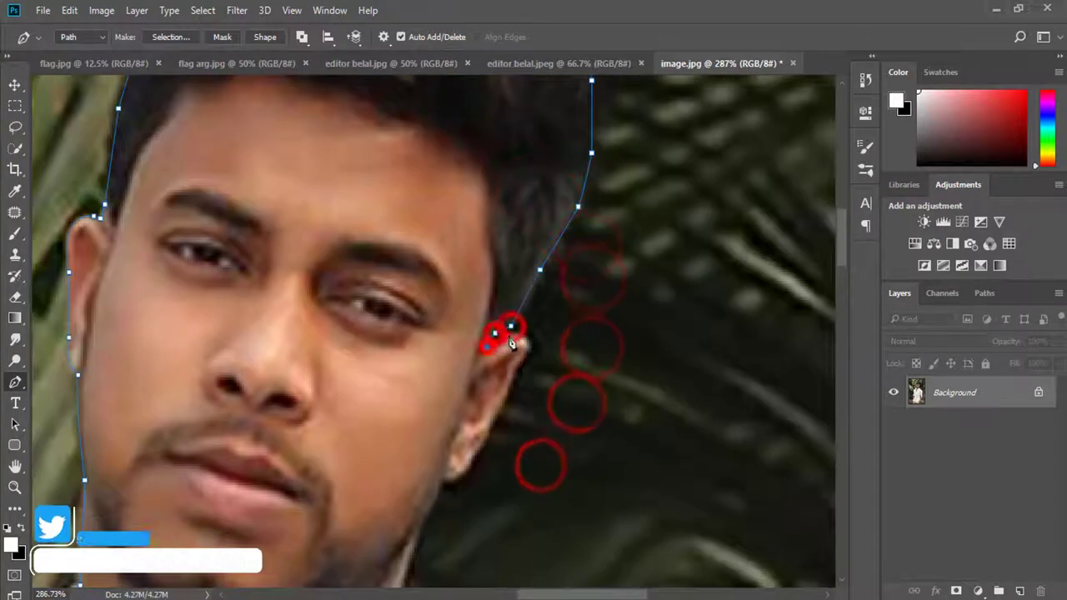
{"action": "left_click", "coordinate": [487, 347]}
{"action": "left_click", "coordinate": [521, 360]}
{"action": "left_click", "coordinate": [496, 417]}
{"action": "left_click", "coordinate": [471, 460]}
{"action": "scroll", "coordinate": [453, 487], "scroll_direction": "down", "scroll_amount": 3}
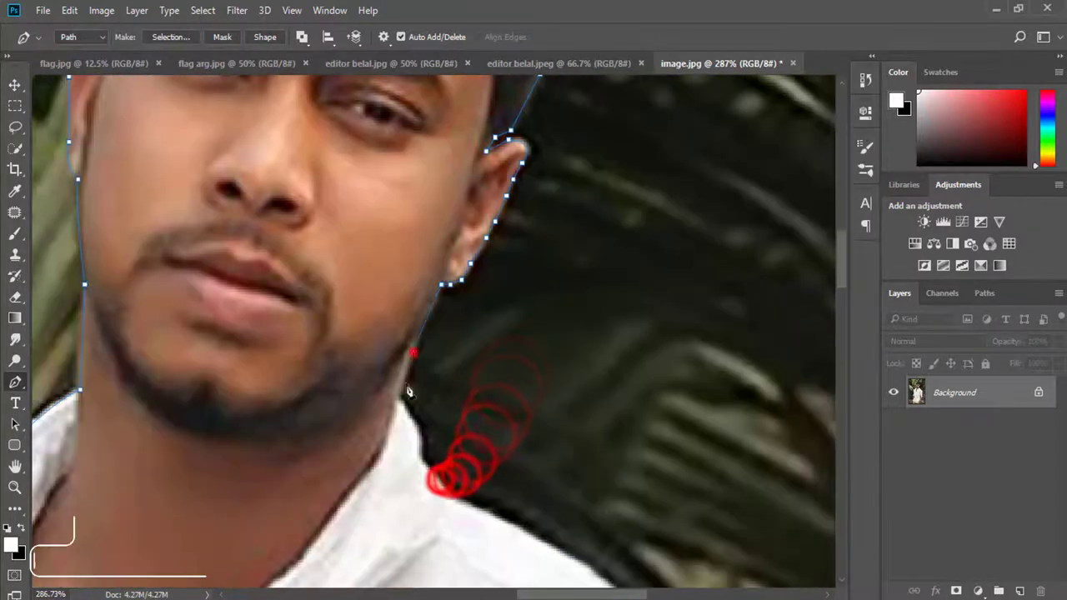
{"action": "left_click", "coordinate": [413, 352]}
{"action": "left_click", "coordinate": [397, 397]}
{"action": "left_click", "coordinate": [419, 454]}
{"action": "left_click", "coordinate": [435, 480]}
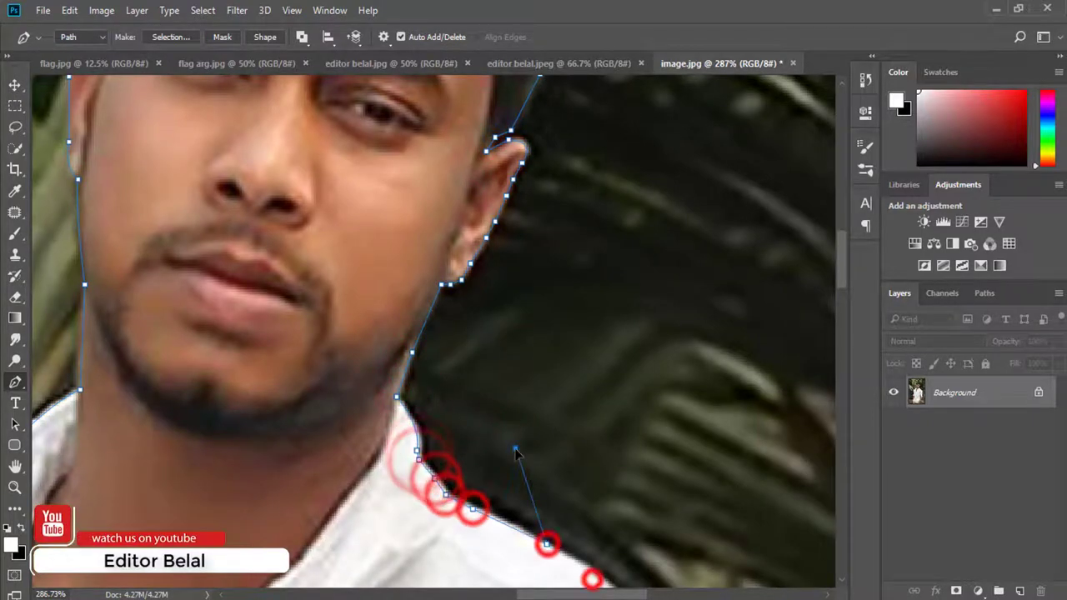
Follow the far shoulder down to the shirt's side edge.
{"action": "scroll", "coordinate": [500, 500], "scroll_direction": "down", "scroll_amount": 3}
{"action": "left_click", "coordinate": [575, 478]}
{"action": "scroll", "coordinate": [500, 375], "scroll_direction": "down", "scroll_amount": 2}
{"action": "left_click", "coordinate": [548, 391]}
{"action": "scroll", "coordinate": [500, 334], "scroll_direction": "down", "scroll_amount": 3}
{"action": "left_click_drag", "start_coordinate": [437, 261], "coordinate": [441, 321]}
{"action": "left_click", "coordinate": [453, 315]}
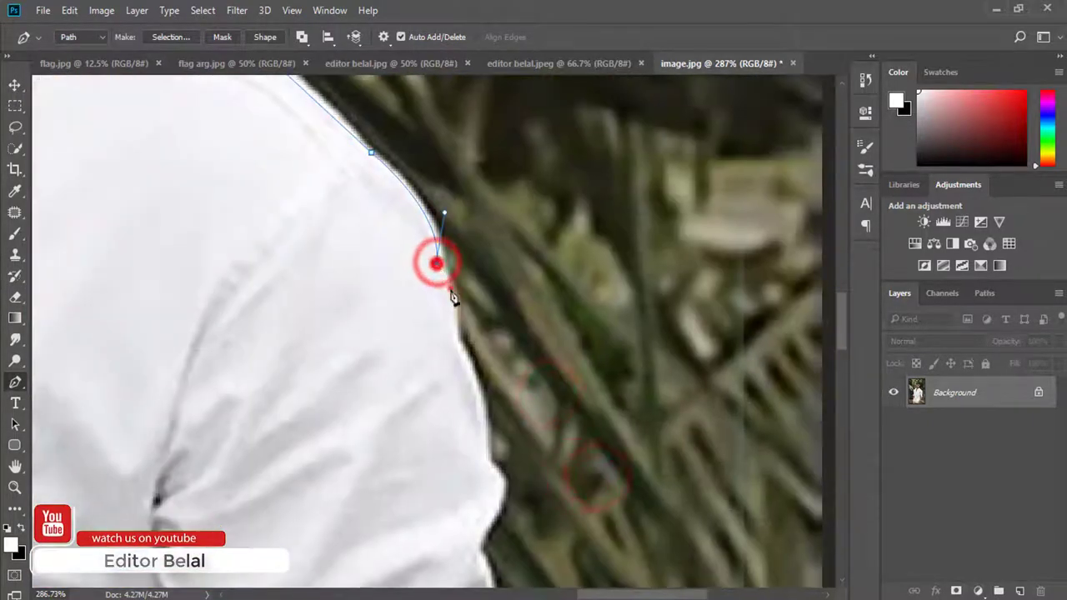
{"action": "left_click", "coordinate": [475, 376]}
{"action": "scroll", "coordinate": [475, 376], "scroll_direction": "down", "scroll_amount": 3}
{"action": "left_click_drag", "start_coordinate": [483, 222], "coordinate": [499, 282]}
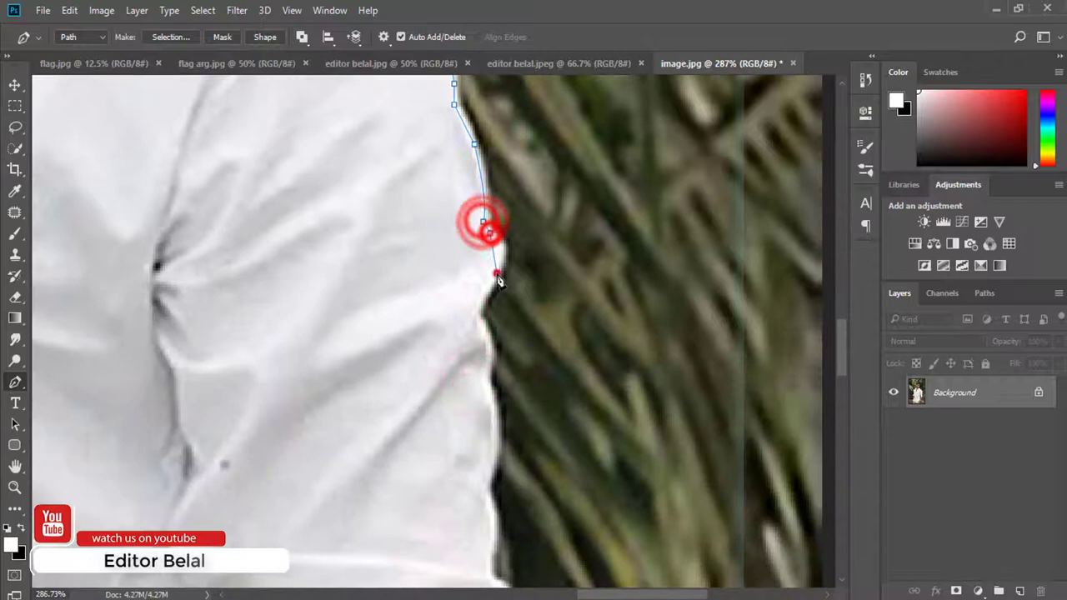
{"action": "left_click", "coordinate": [477, 314]}
{"action": "scroll", "coordinate": [479, 320], "scroll_direction": "down", "scroll_amount": 3}
{"action": "left_click", "coordinate": [489, 215]}
Continue the outline down the shirt edge toward the cuff.
{"action": "left_click", "coordinate": [491, 315]}
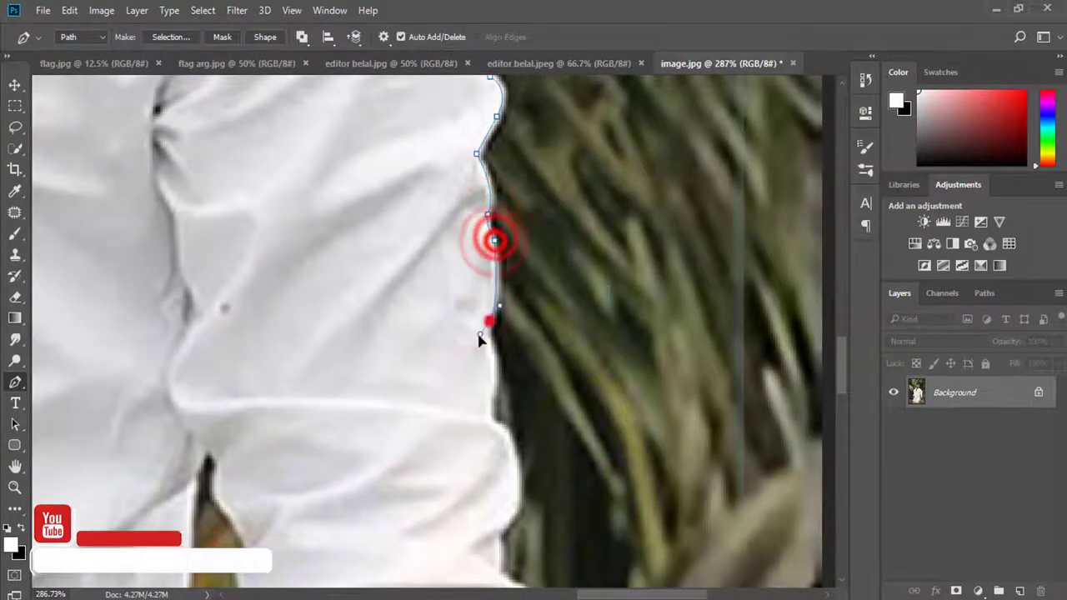
{"action": "left_click", "coordinate": [495, 370]}
{"action": "left_click", "coordinate": [500, 424]}
{"action": "scroll", "coordinate": [506, 411], "scroll_direction": "down", "scroll_amount": 5}
{"action": "left_click", "coordinate": [510, 282]}
{"action": "left_click", "coordinate": [500, 335]}
{"action": "scroll", "coordinate": [500, 335], "scroll_direction": "down", "scroll_amount": 5}
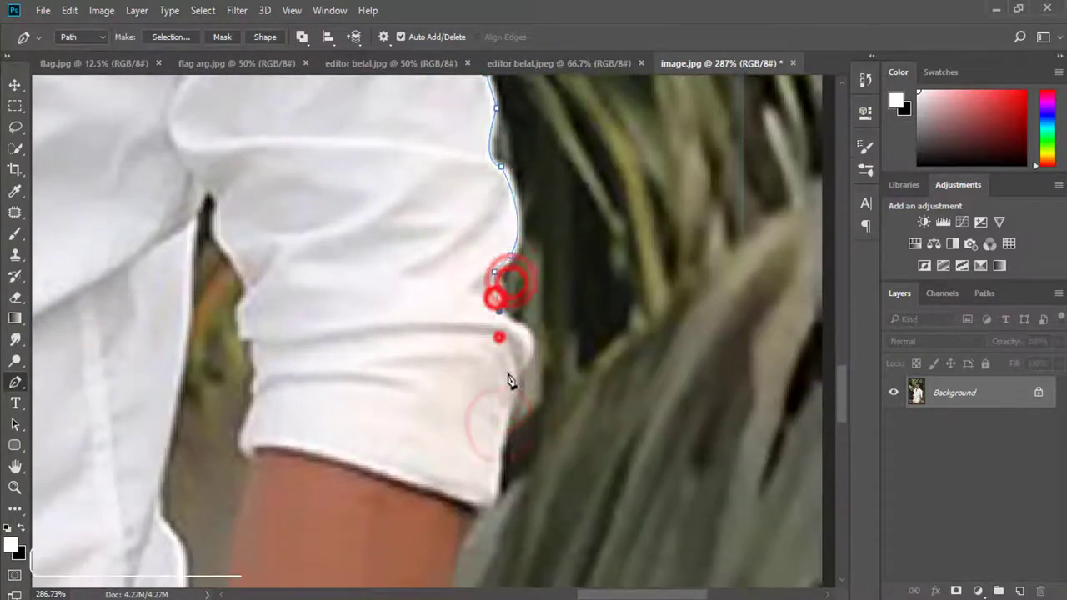
{"action": "left_click", "coordinate": [512, 110]}
{"action": "left_click", "coordinate": [528, 151]}
{"action": "left_click", "coordinate": [516, 173]}
{"action": "left_click", "coordinate": [499, 241]}
{"action": "scroll", "coordinate": [480, 319], "scroll_direction": "down", "scroll_amount": 3}
Trace down the forearm, close the path, and zoom out to fit the screen.
{"action": "left_click", "coordinate": [417, 346]}
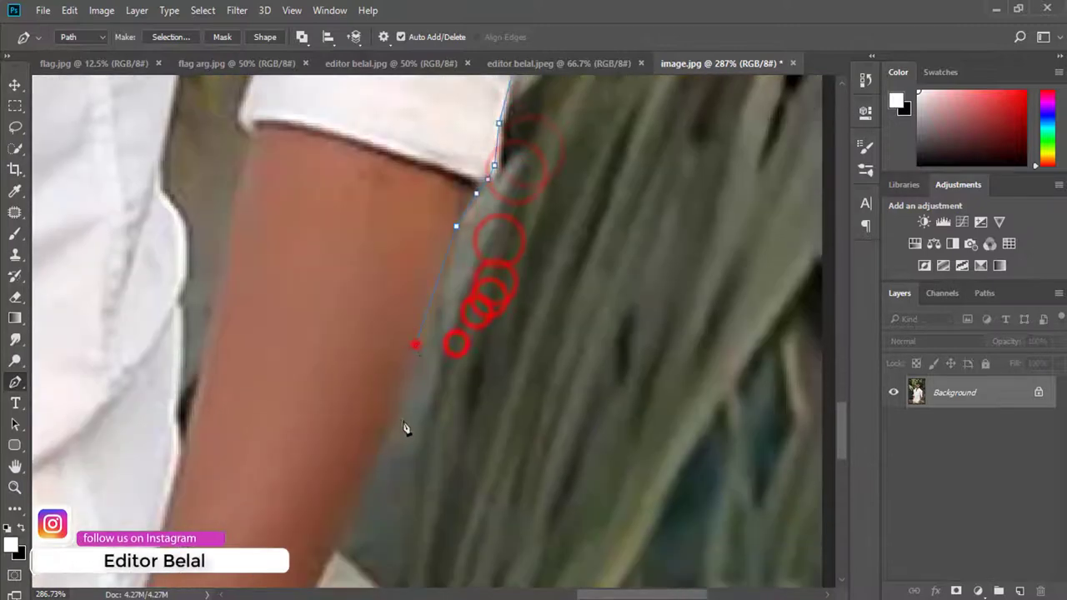
{"action": "left_click", "coordinate": [350, 501]}
{"action": "left_click", "coordinate": [281, 409]}
{"action": "left_click", "coordinate": [248, 509]}
{"action": "left_click", "coordinate": [216, 361]}
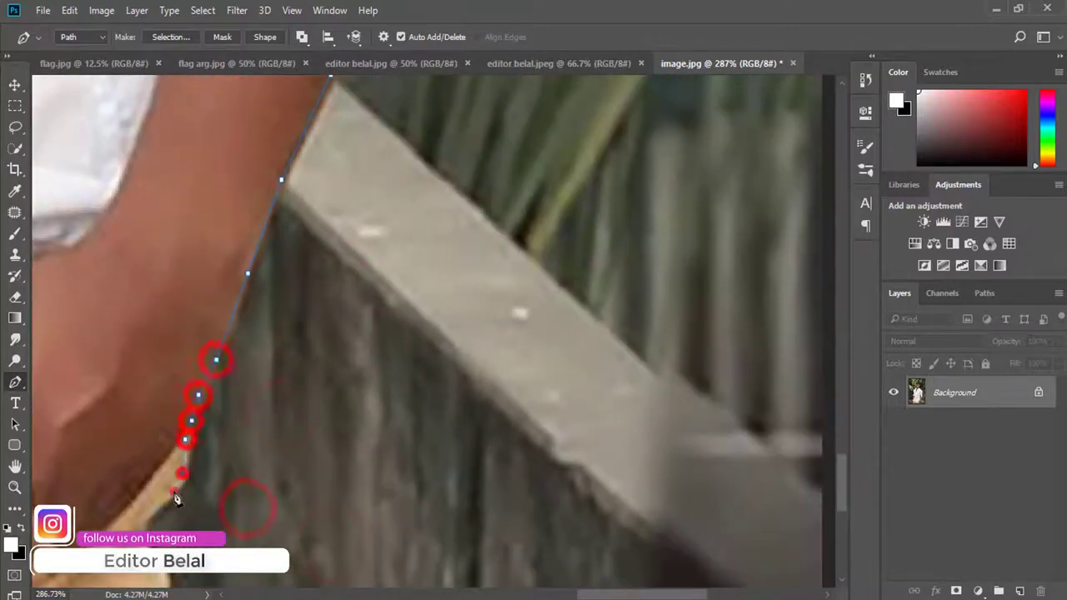
{"action": "scroll", "coordinate": [175, 498], "scroll_direction": "down", "scroll_amount": 3}
{"action": "left_click", "coordinate": [142, 440]}
{"action": "key", "text": "ctrl+0"}
Start a subpath around the arm-torso gap, tracing up along the torso.
{"action": "right_click", "coordinate": [492, 231]}
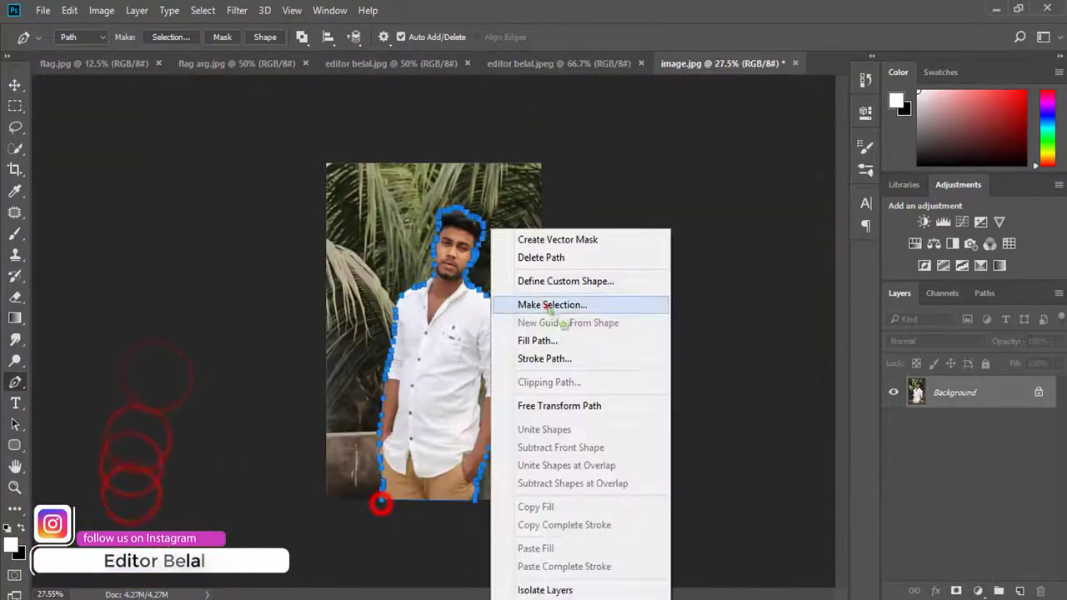
{"action": "left_click", "coordinate": [468, 534]}
{"action": "left_click", "coordinate": [472, 438]}
{"action": "left_click", "coordinate": [476, 353]}
{"action": "left_click", "coordinate": [471, 321]}
{"action": "left_click_drag", "start_coordinate": [451, 192], "coordinate": [510, 250]}
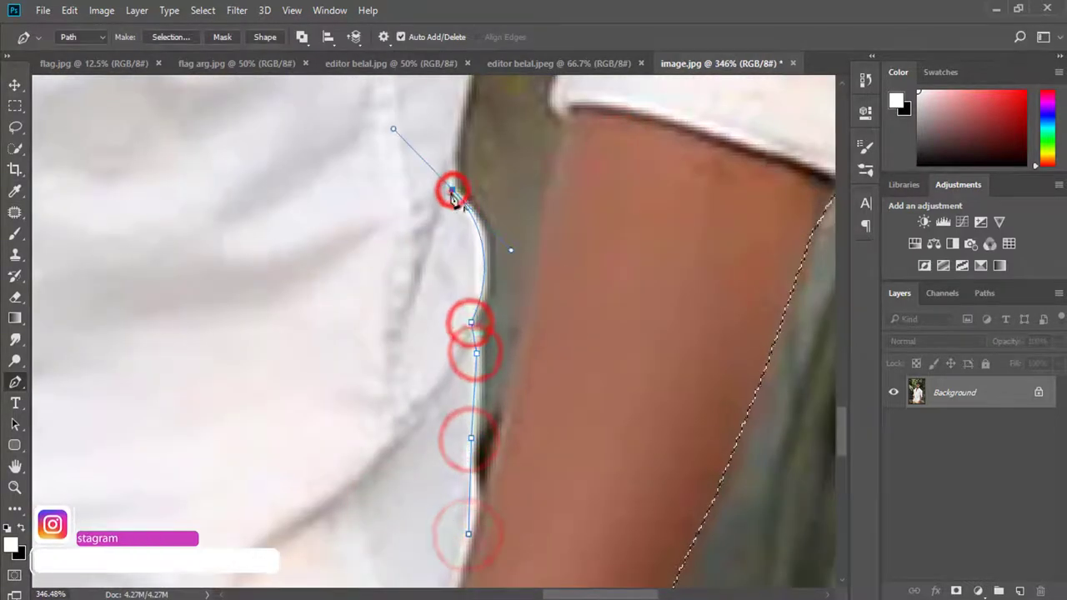
{"action": "scroll", "coordinate": [454, 250], "scroll_direction": "up", "scroll_amount": 5}
{"action": "left_click", "coordinate": [472, 308]}
{"action": "left_click", "coordinate": [487, 204]}
{"action": "left_click", "coordinate": [487, 100]}
{"action": "scroll", "coordinate": [491, 125], "scroll_direction": "up", "scroll_amount": 4}
{"action": "left_click", "coordinate": [512, 219]}
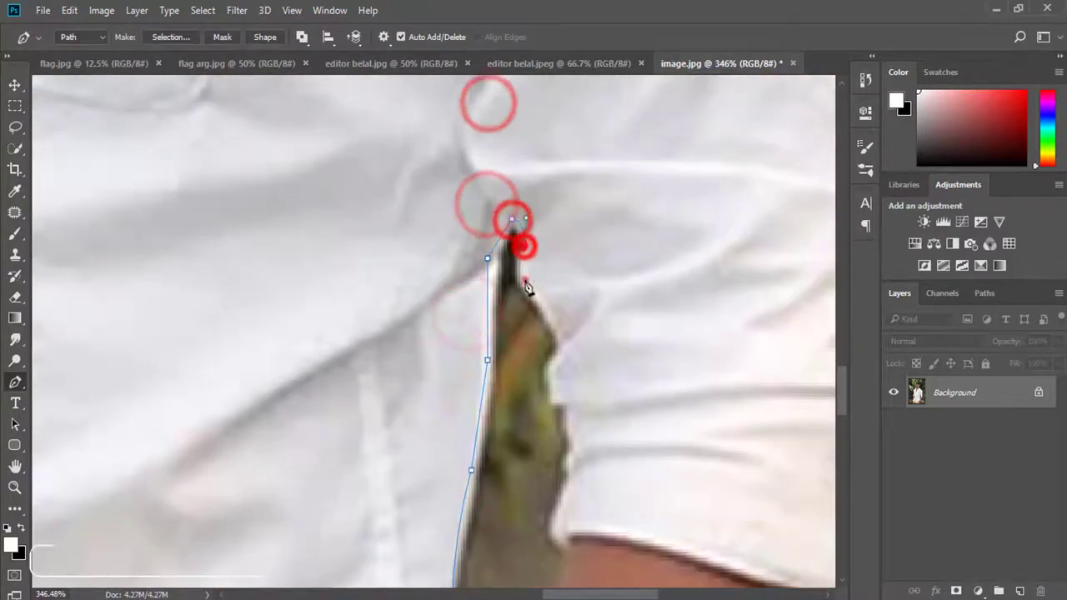
Trace down the arm's inner edge and close the gap subpath.
{"action": "left_click", "coordinate": [522, 246]}
{"action": "left_click", "coordinate": [525, 280]}
{"action": "left_click", "coordinate": [541, 300]}
{"action": "left_click", "coordinate": [563, 341]}
{"action": "left_click", "coordinate": [552, 399]}
{"action": "scroll", "coordinate": [564, 417], "scroll_direction": "down", "scroll_amount": 3}
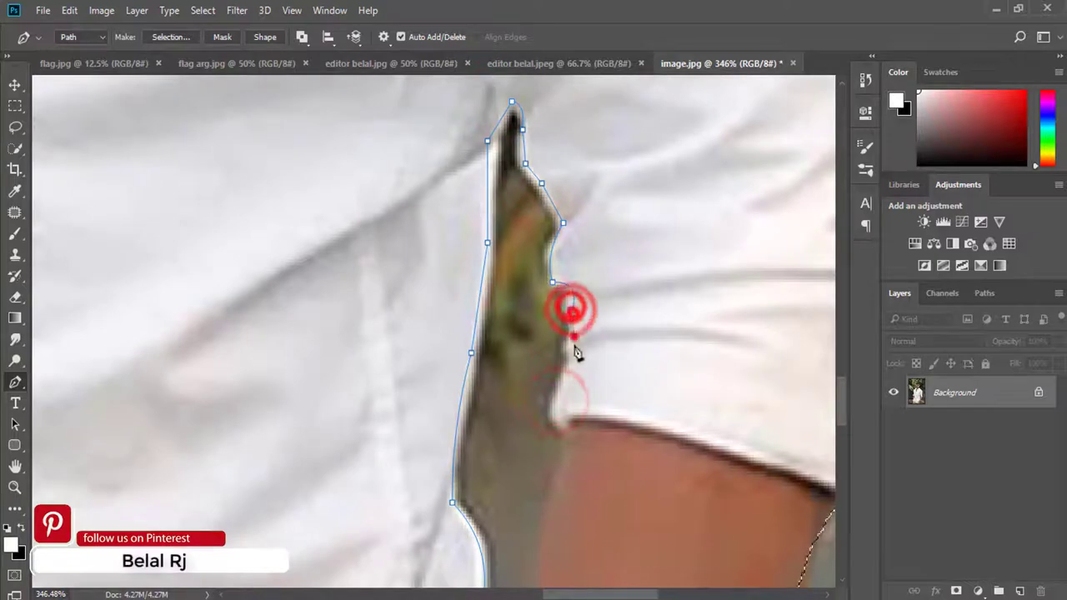
{"action": "left_click", "coordinate": [570, 367]}
{"action": "left_click", "coordinate": [568, 417]}
{"action": "scroll", "coordinate": [567, 450], "scroll_direction": "down", "scroll_amount": 2}
{"action": "scroll", "coordinate": [543, 409], "scroll_direction": "down", "scroll_amount": 2}
{"action": "left_click", "coordinate": [484, 409]}
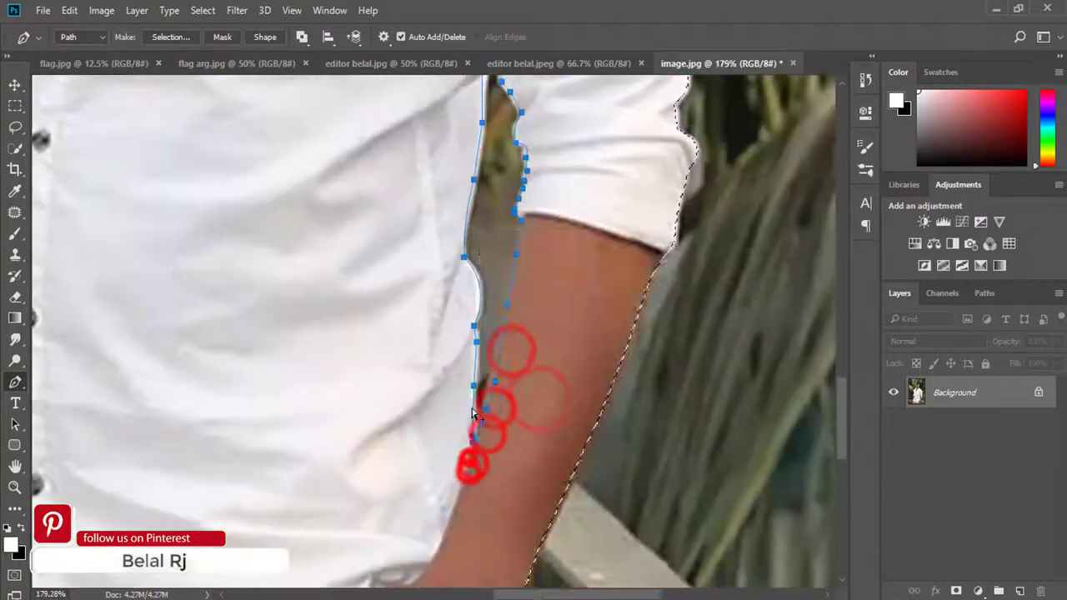
Convert the completed path into an active selection with Make Selection.
{"action": "right_click", "coordinate": [470, 453]}
{"action": "key", "text": "Return"}
{"action": "scroll", "coordinate": [471, 283], "scroll_direction": "down", "scroll_amount": 3}
{"action": "scroll", "coordinate": [471, 283], "scroll_direction": "down", "scroll_amount": 2}
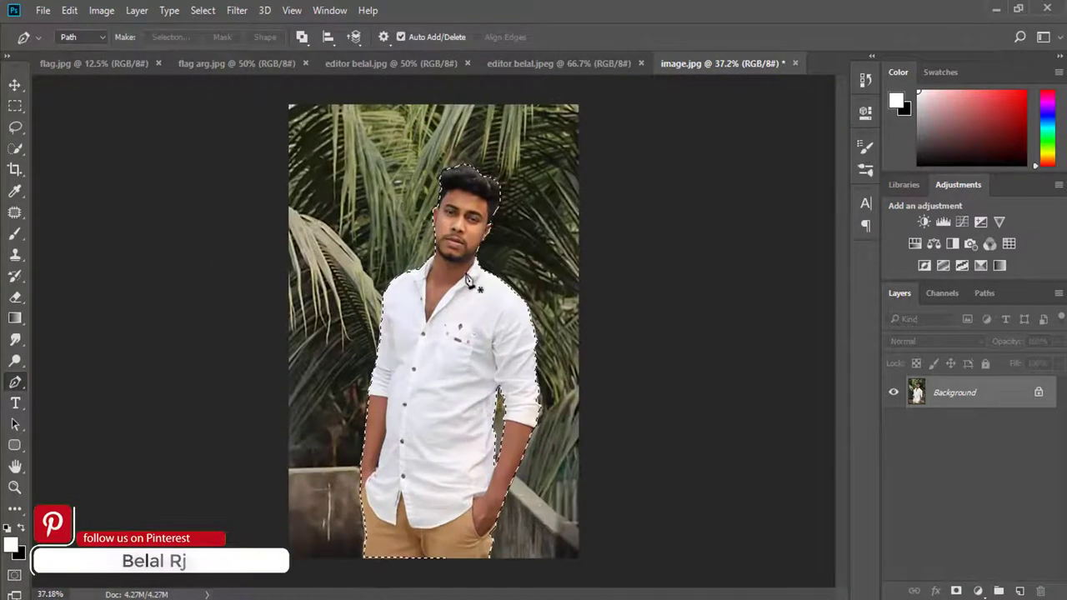
Mask the man's layer with the selection and apply the layer mask permanently.
{"action": "left_click", "coordinate": [15, 84]}
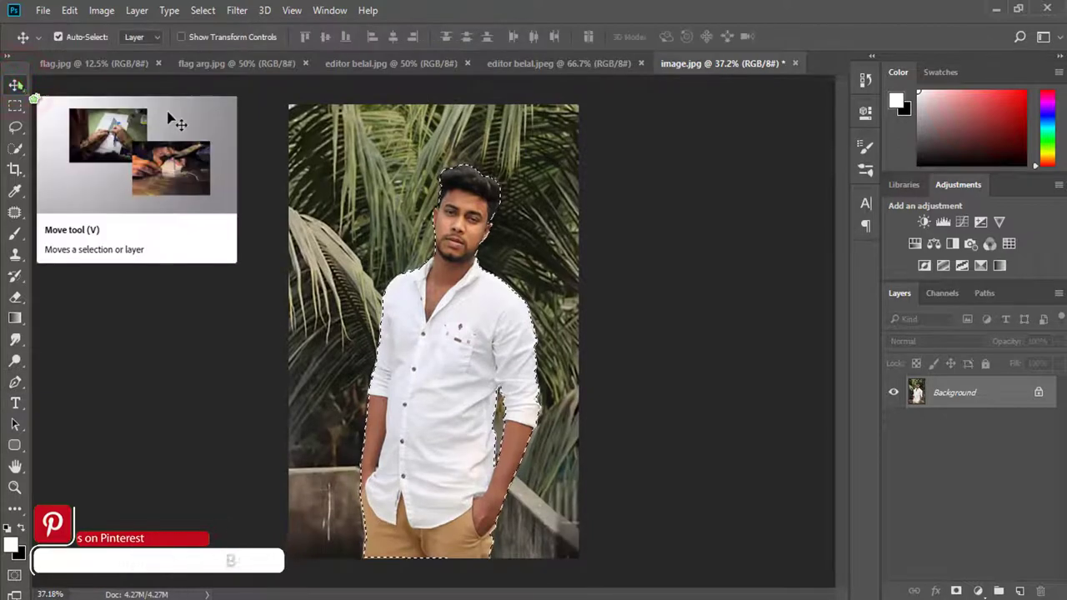
{"action": "left_click", "coordinate": [956, 592]}
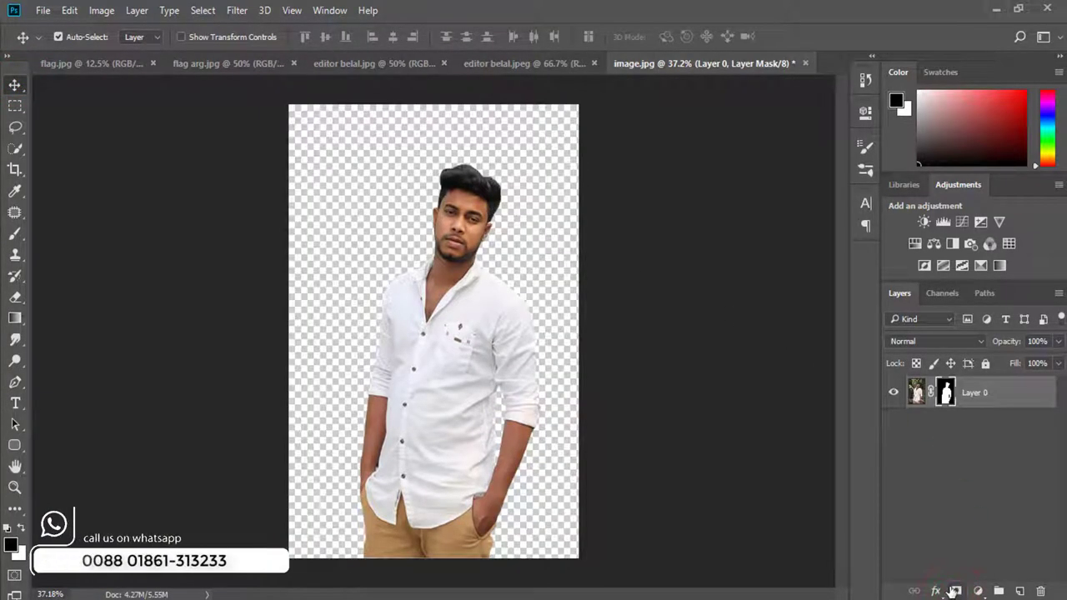
{"action": "right_click", "coordinate": [948, 397]}
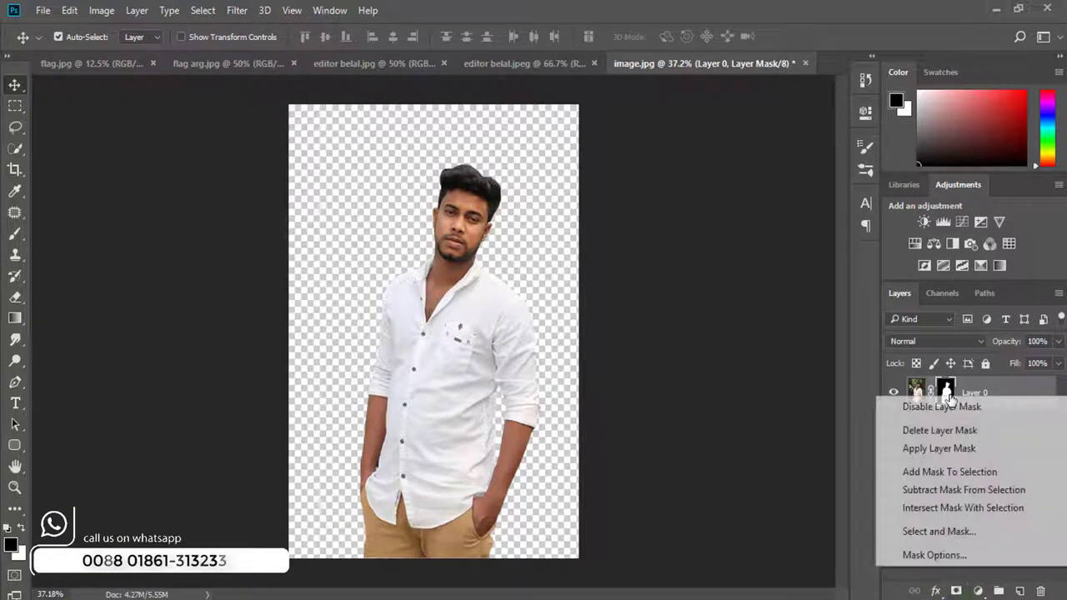
{"action": "left_click", "coordinate": [950, 448]}
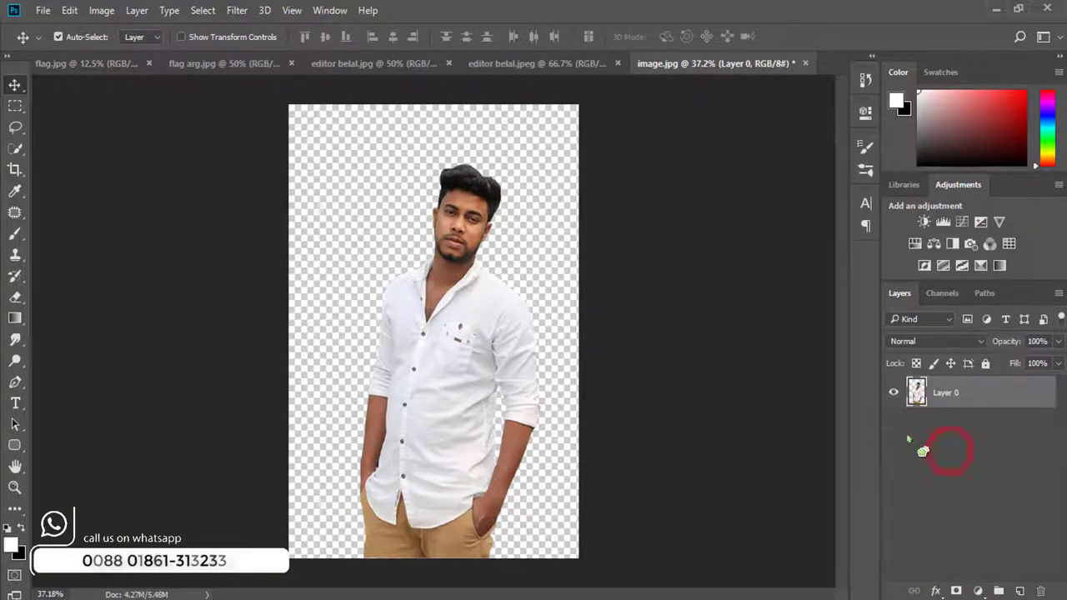
{"action": "scroll", "coordinate": [283, 223], "scroll_direction": "down", "scroll_amount": 2}
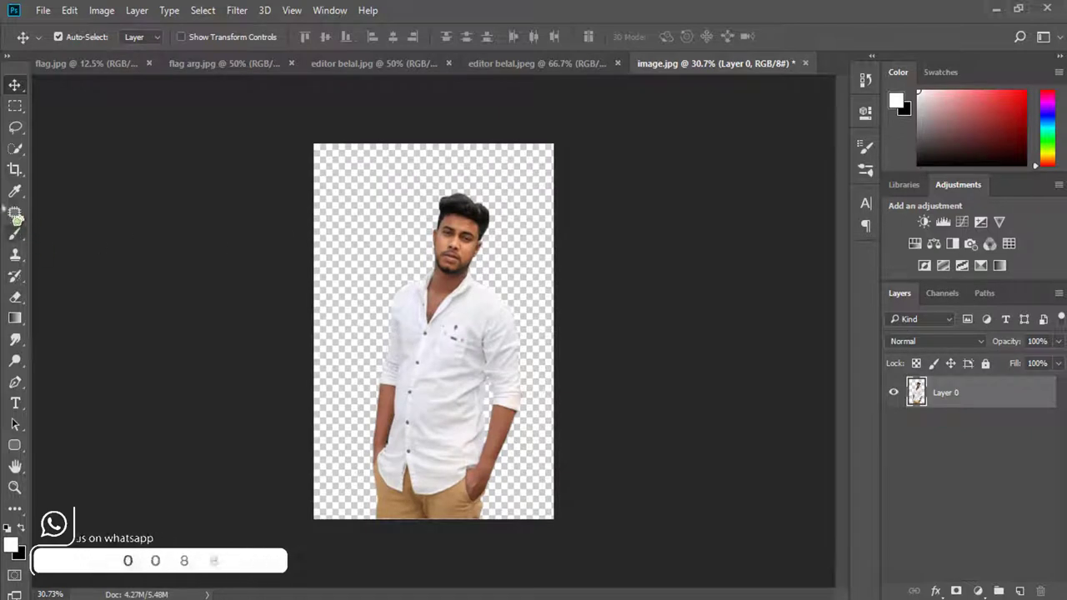
Crop the canvas larger by extending its top and right edges outward, then commit.
{"action": "left_click", "coordinate": [14, 170]}
{"action": "left_click_drag", "start_coordinate": [435, 149], "coordinate": [434, 137]}
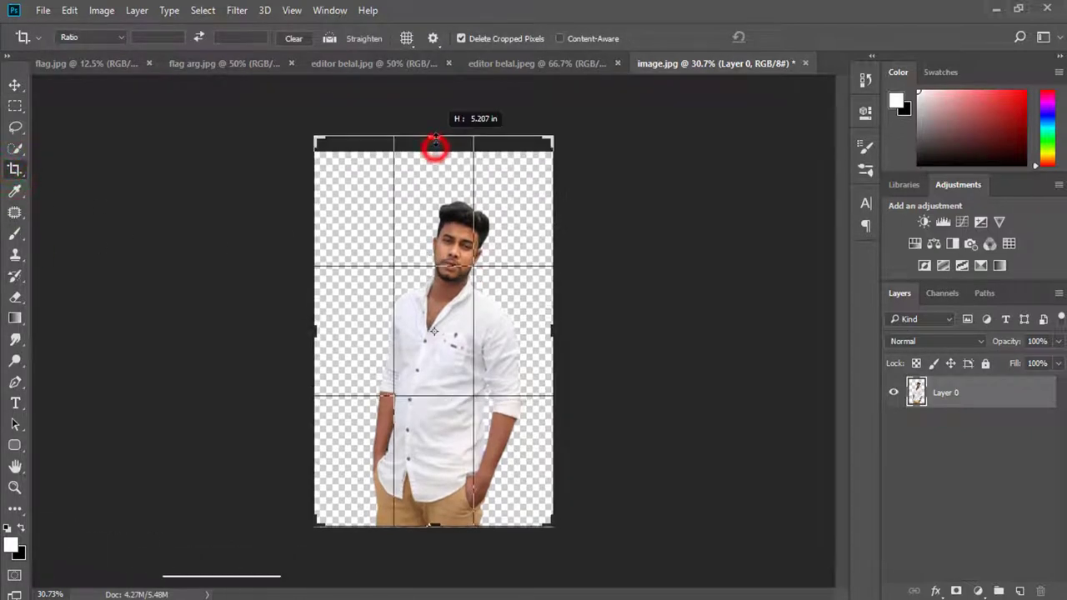
{"action": "left_click_drag", "start_coordinate": [552, 334], "coordinate": [557, 333]}
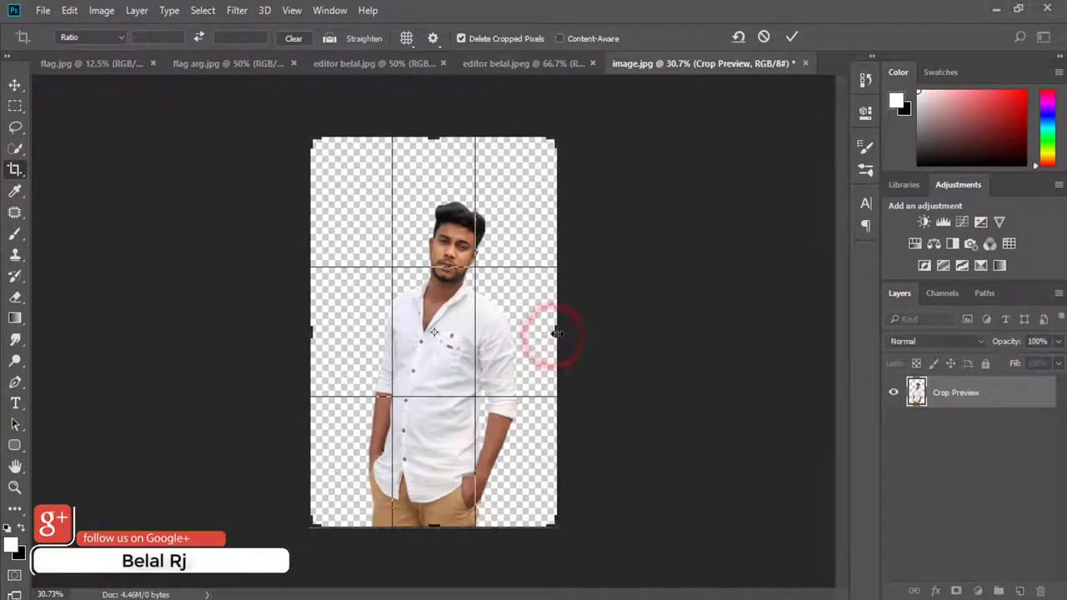
{"action": "left_click_drag", "start_coordinate": [432, 138], "coordinate": [433, 135]}
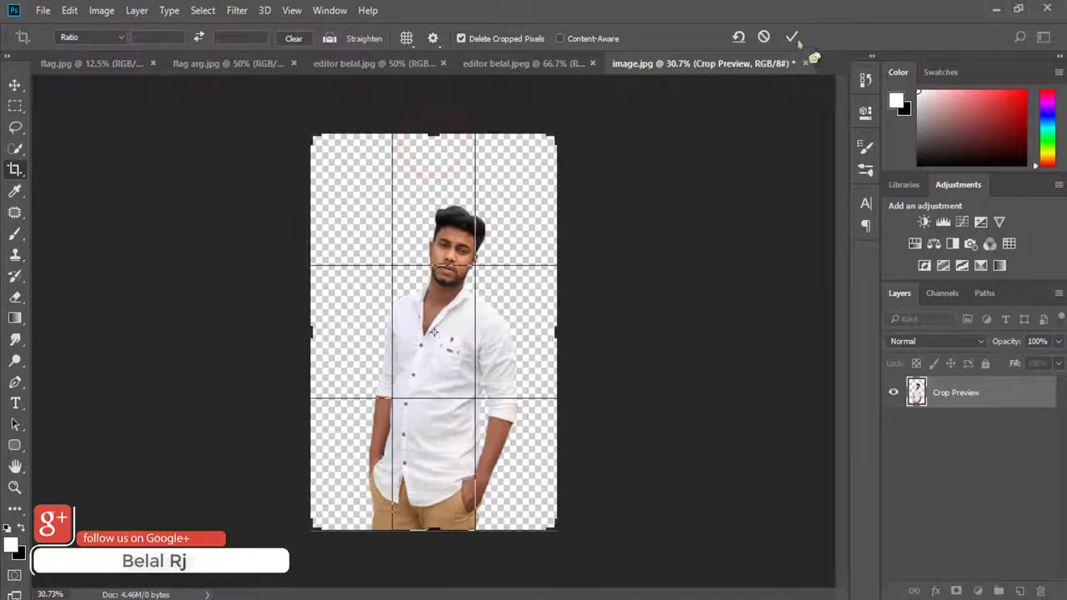
{"action": "left_click", "coordinate": [793, 39]}
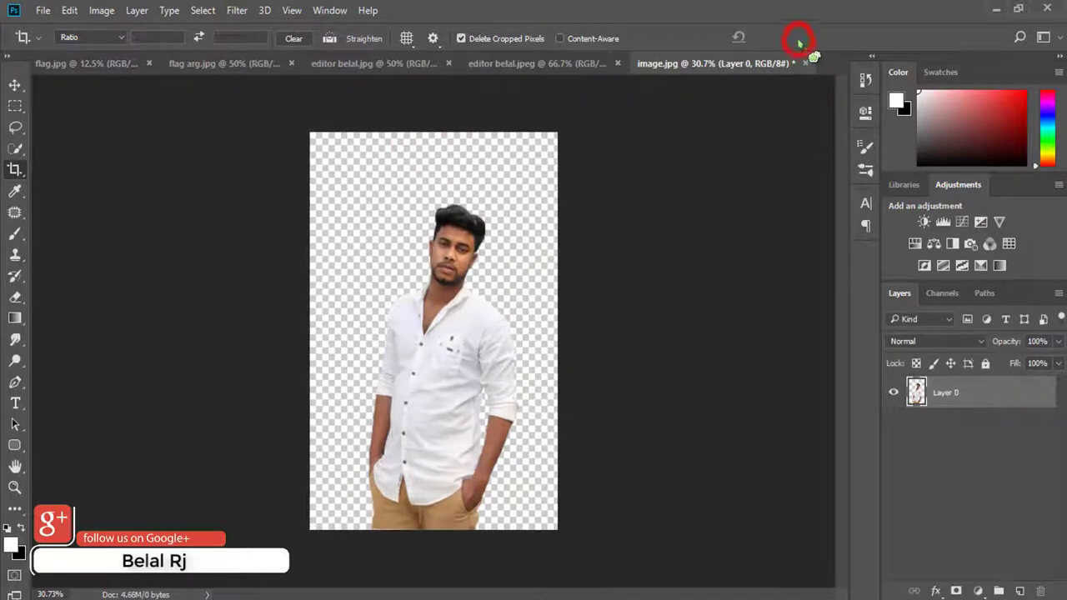
Switch to the Move tool and bring up the Create Adjustment Layer menu.
{"action": "left_click", "coordinate": [16, 84]}
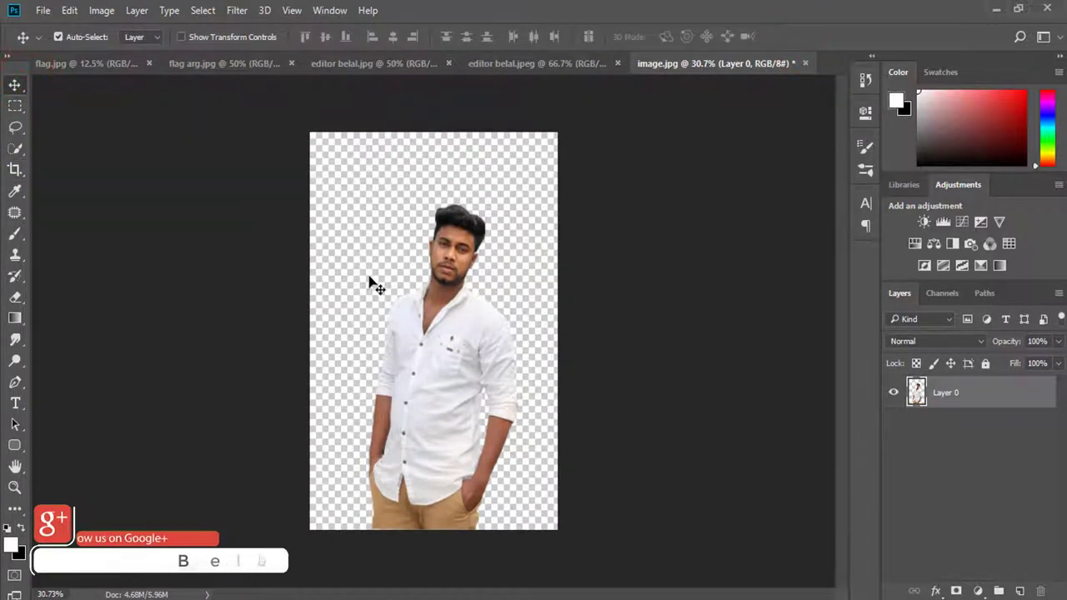
{"action": "scroll", "coordinate": [500, 400], "scroll_direction": "up", "scroll_amount": 2}
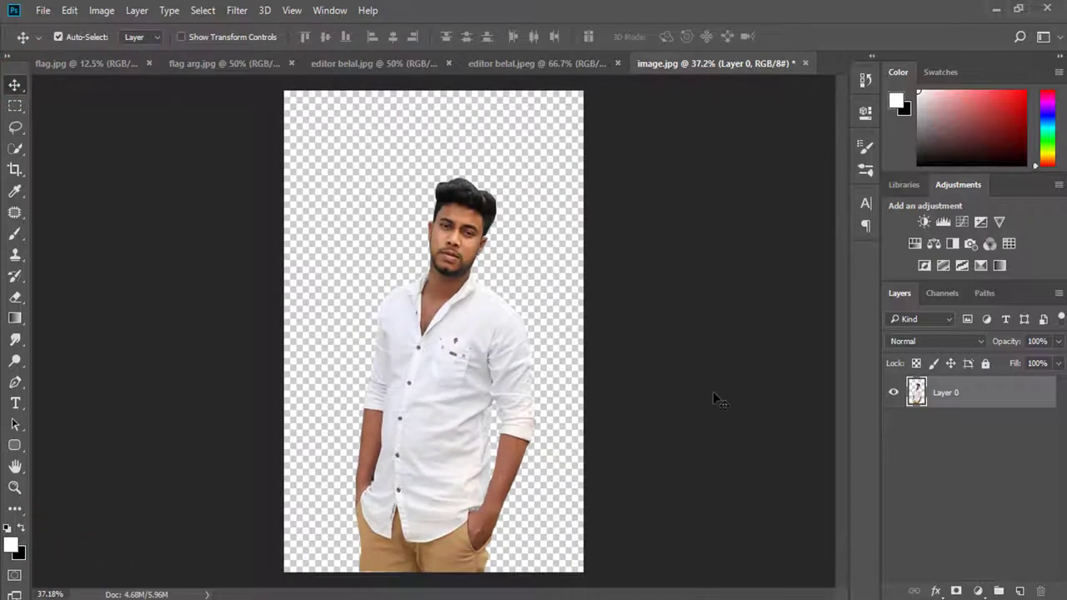
{"action": "left_click", "coordinate": [978, 591]}
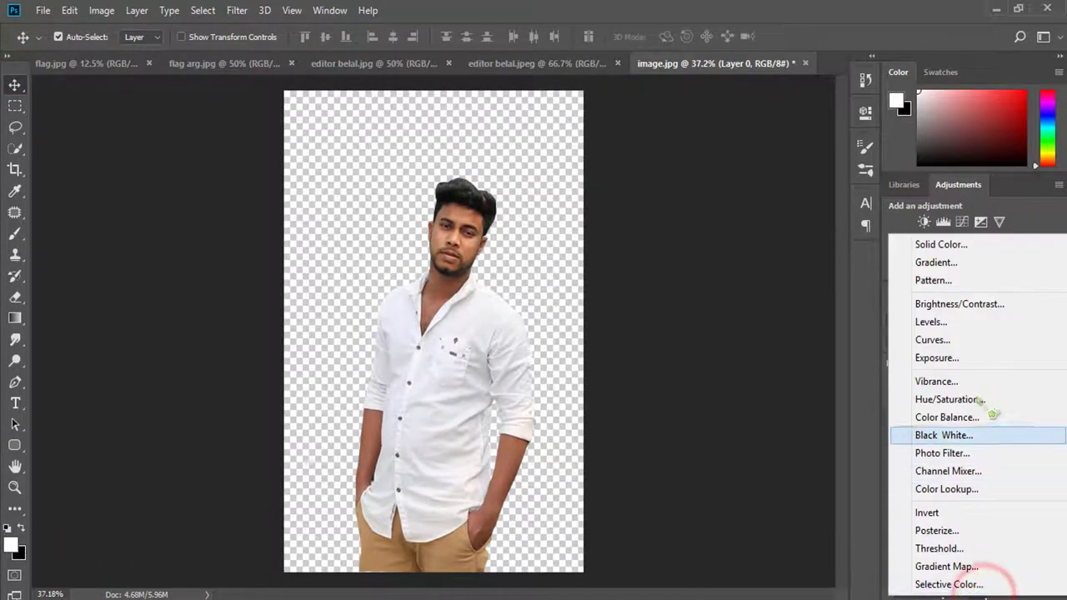
Add a Curves layer with the midpoint raised to brighten, and invert its mask to black.
{"action": "left_click", "coordinate": [972, 340]}
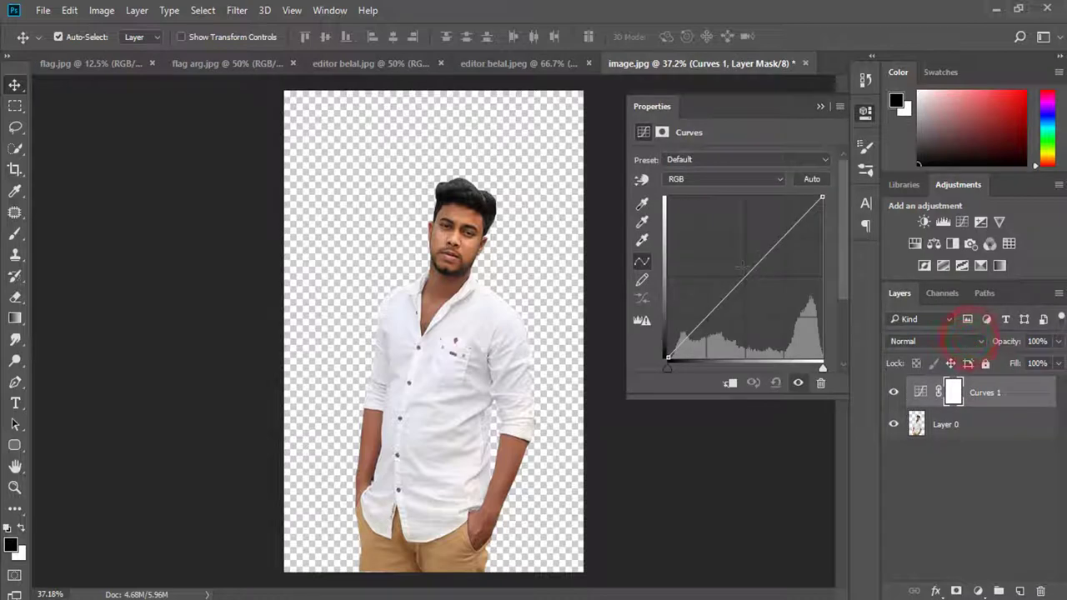
{"action": "left_click_drag", "start_coordinate": [745, 275], "coordinate": [728, 266]}
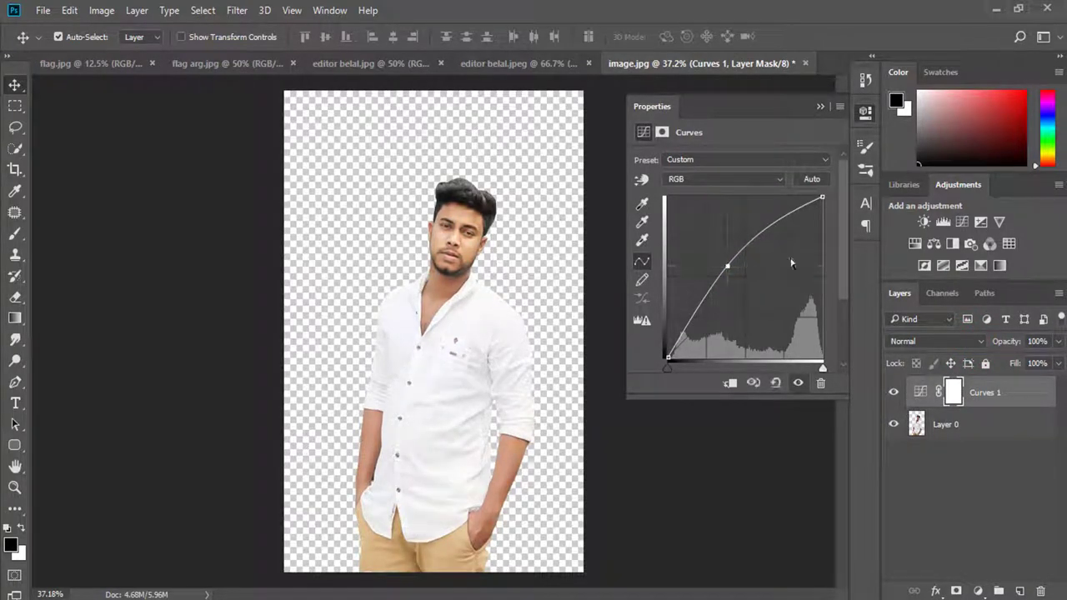
{"action": "left_click", "coordinate": [822, 109]}
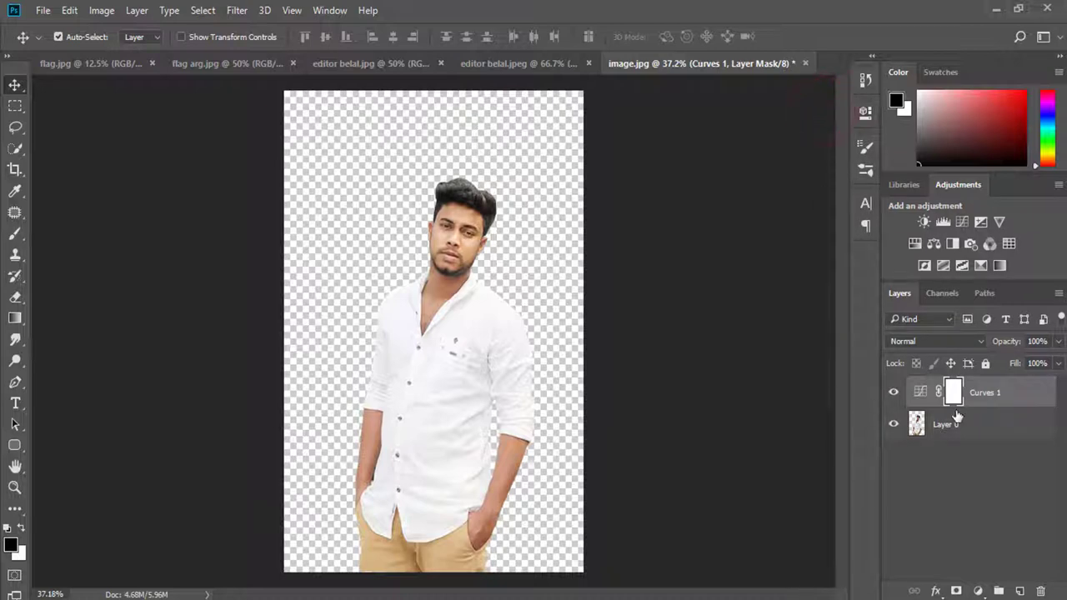
{"action": "key", "text": "ctrl+i"}
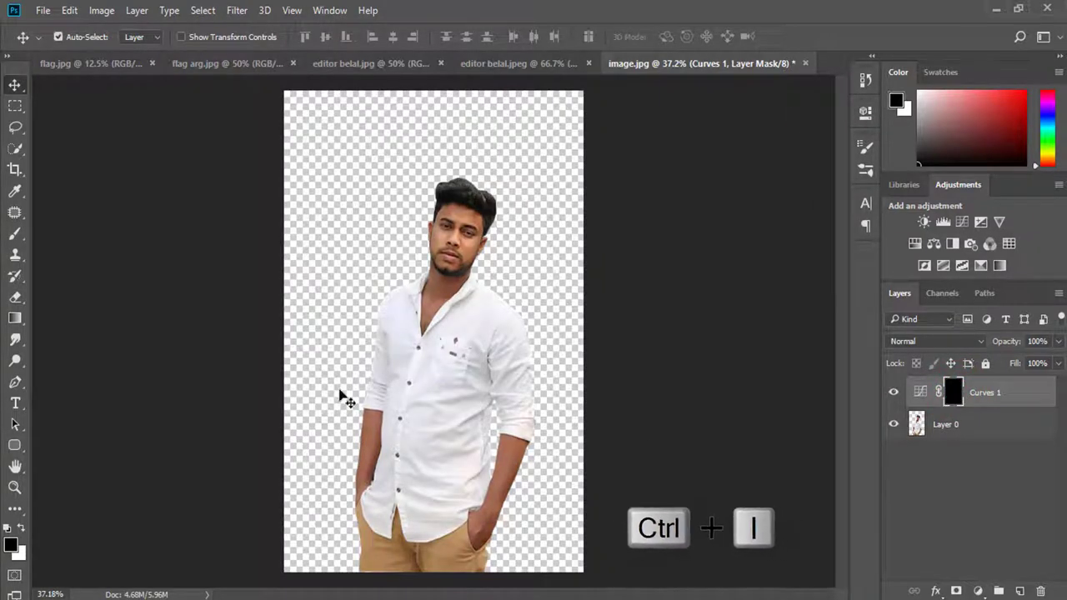
Paint white on the Curves mask over the forehead, cheek, temple and chest up to the neck.
{"action": "left_click", "coordinate": [15, 234]}
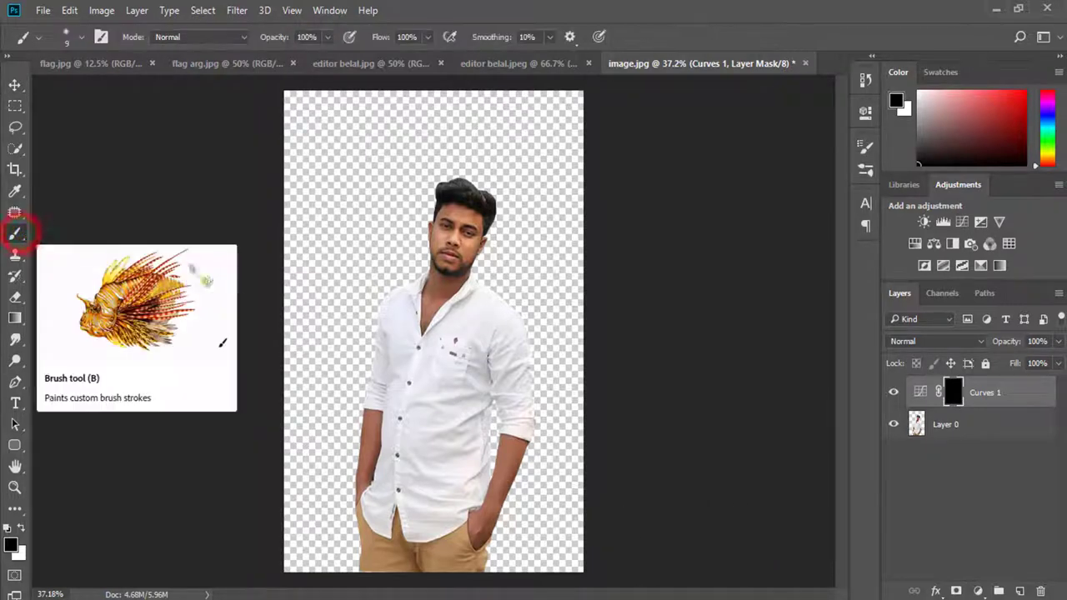
{"action": "scroll", "coordinate": [458, 271], "scroll_direction": "up", "scroll_amount": 1}
{"action": "scroll", "coordinate": [463, 250], "scroll_direction": "up", "scroll_amount": 1}
{"action": "scroll", "coordinate": [465, 238], "scroll_direction": "up", "scroll_amount": 1}
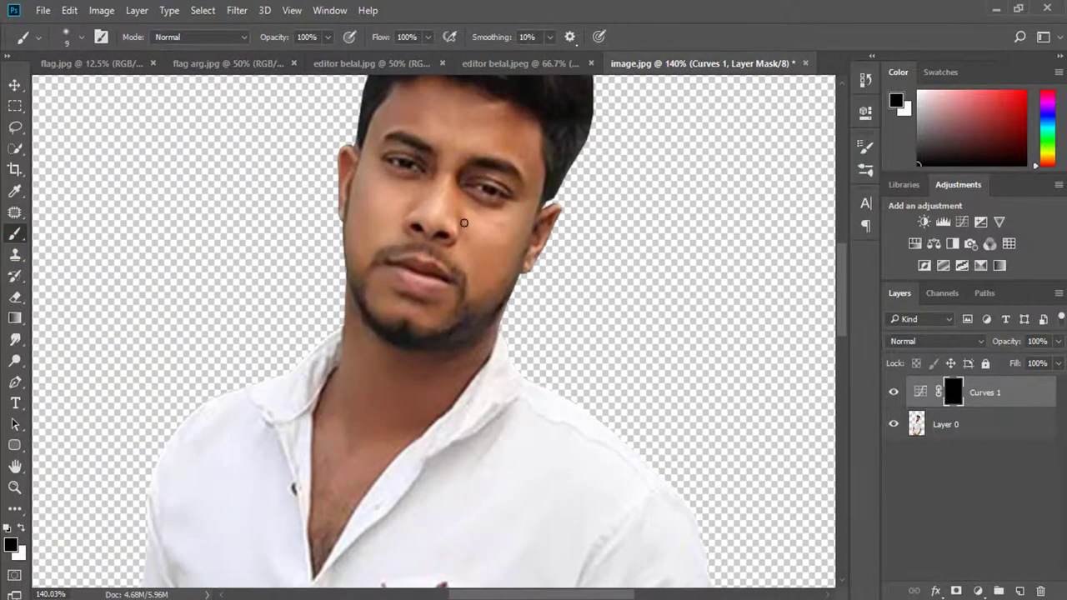
{"action": "scroll", "coordinate": [465, 223], "scroll_direction": "up", "scroll_amount": 1}
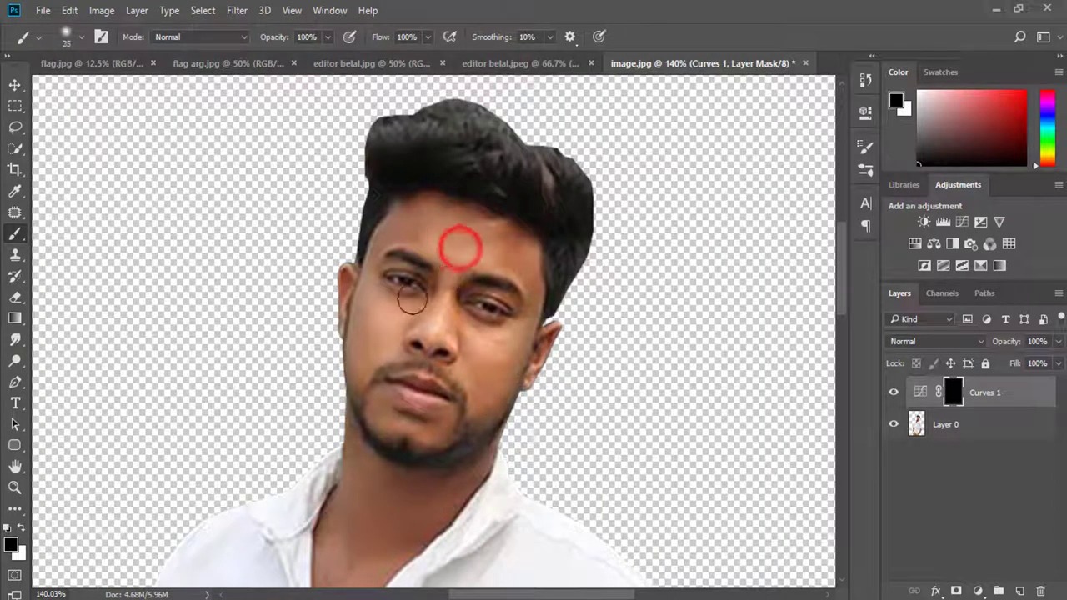
{"action": "left_click", "coordinate": [435, 227]}
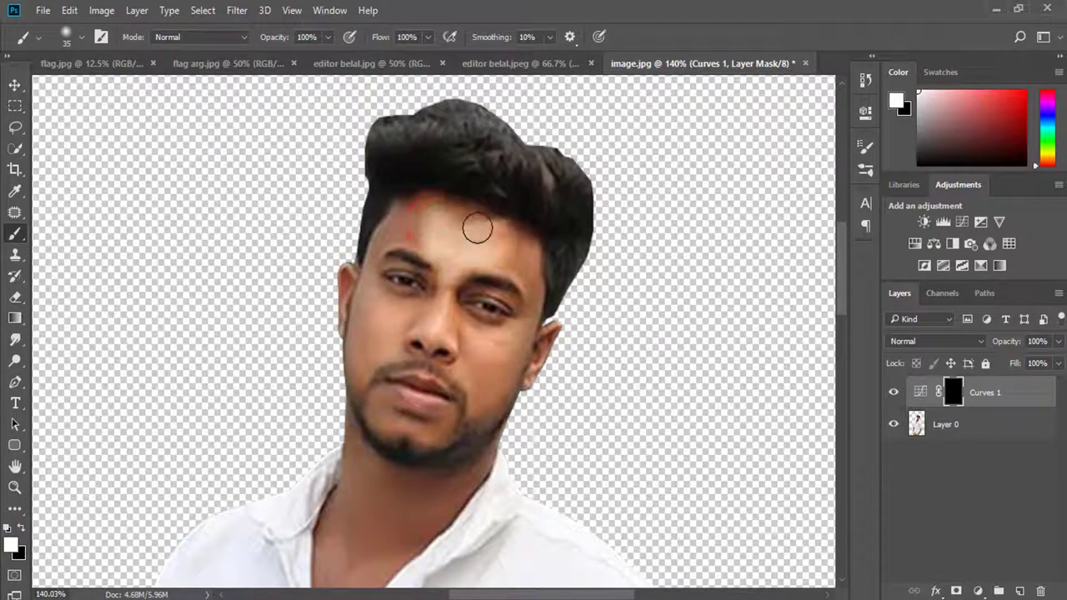
{"action": "mouse_move", "coordinate": [449, 212]}
{"action": "left_mouse_down"}
{"action": "mouse_move", "coordinate": [505, 370]}
{"action": "mouse_move", "coordinate": [400, 287]}
{"action": "mouse_move", "coordinate": [406, 235]}
{"action": "mouse_move", "coordinate": [376, 366]}
{"action": "left_mouse_up"}
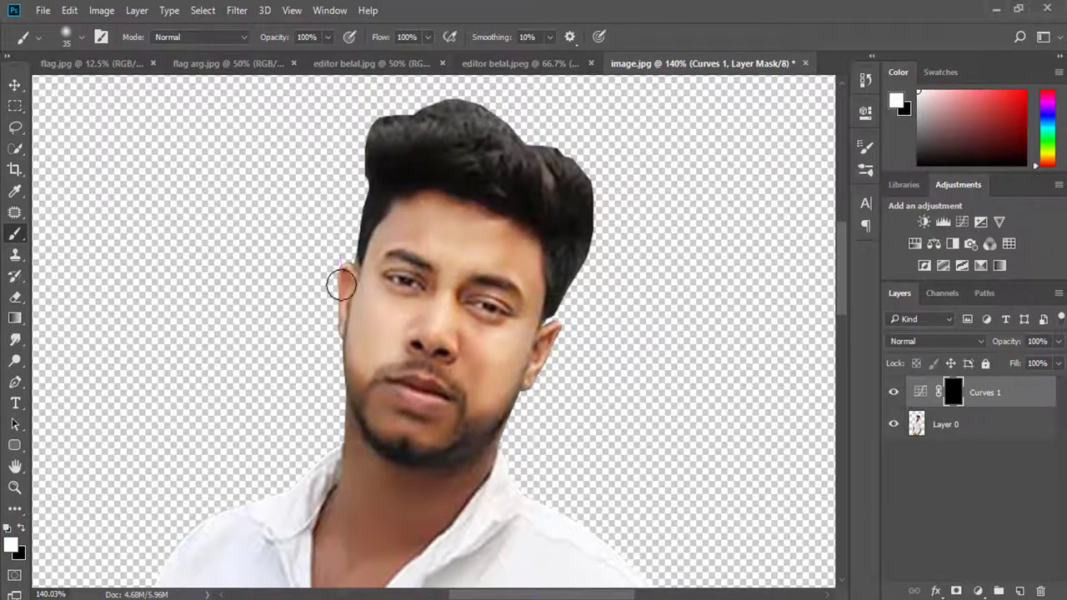
{"action": "scroll", "coordinate": [341, 287], "scroll_direction": "down", "scroll_amount": 5}
{"action": "mouse_move", "coordinate": [425, 166]}
{"action": "left_mouse_down"}
{"action": "mouse_move", "coordinate": [424, 358]}
{"action": "mouse_move", "coordinate": [341, 380]}
{"action": "mouse_move", "coordinate": [357, 214]}
{"action": "mouse_move", "coordinate": [382, 385]}
{"action": "left_mouse_up"}
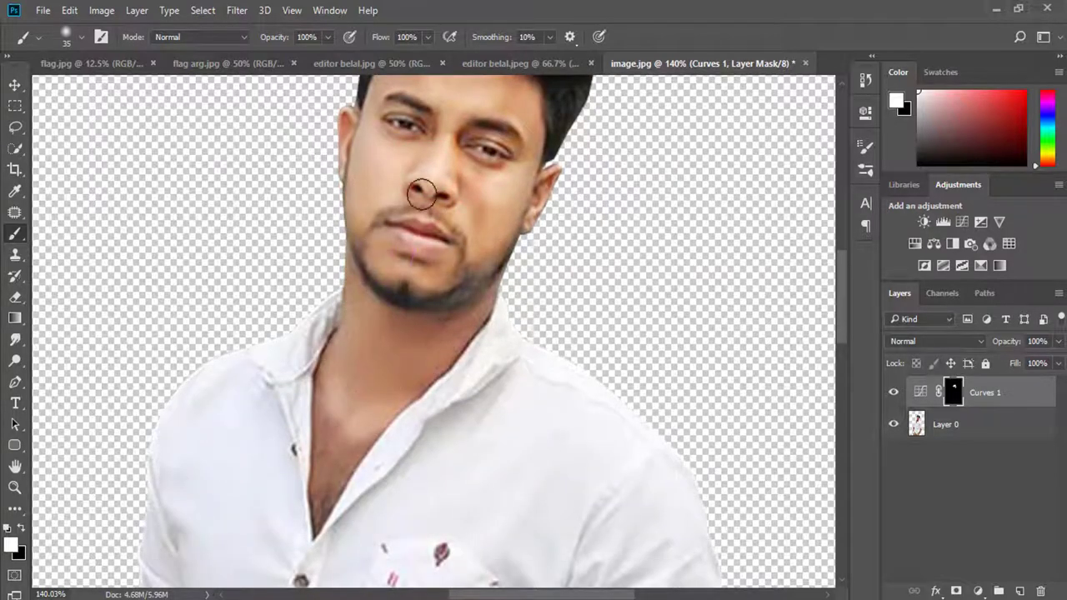
{"action": "key", "text": "bracketleft"}
{"action": "scroll", "coordinate": [416, 217], "scroll_direction": "down", "scroll_amount": 3}
{"action": "scroll", "coordinate": [383, 275], "scroll_direction": "down", "scroll_amount": 4}
{"action": "mouse_move", "coordinate": [336, 291]}
{"action": "left_mouse_down"}
{"action": "mouse_move", "coordinate": [322, 295]}
{"action": "mouse_move", "coordinate": [325, 196]}
{"action": "left_mouse_up"}
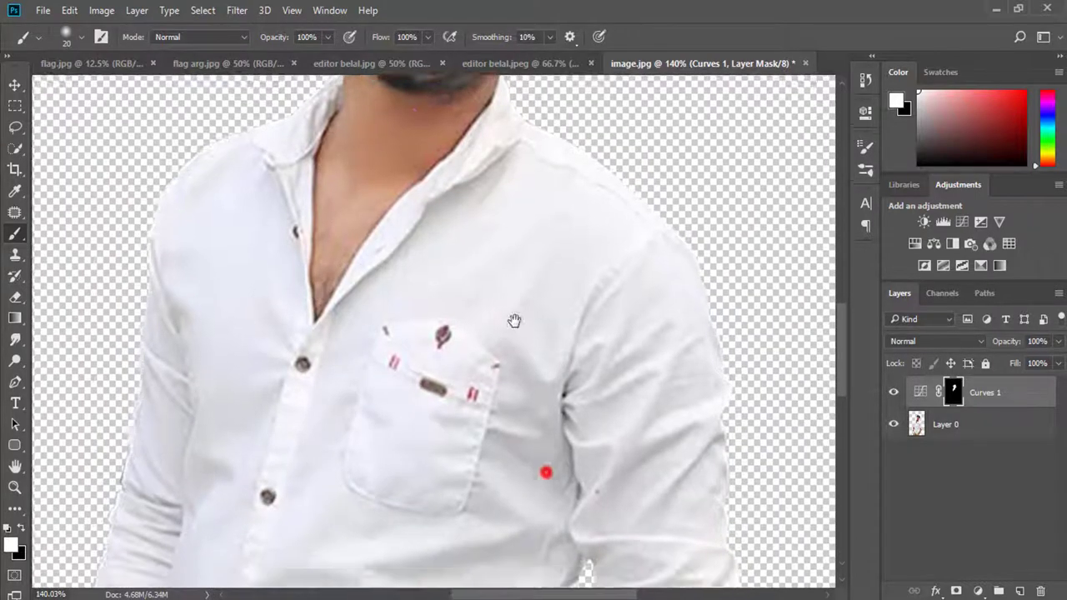
Brighten both forearms, the upper arm and the pocketed hand, then fit the image on screen.
{"action": "scroll", "coordinate": [512, 317], "scroll_direction": "down", "scroll_amount": 10}
{"action": "scroll", "coordinate": [512, 317], "scroll_direction": "right", "scroll_amount": 5}
{"action": "left_click", "coordinate": [477, 230]}
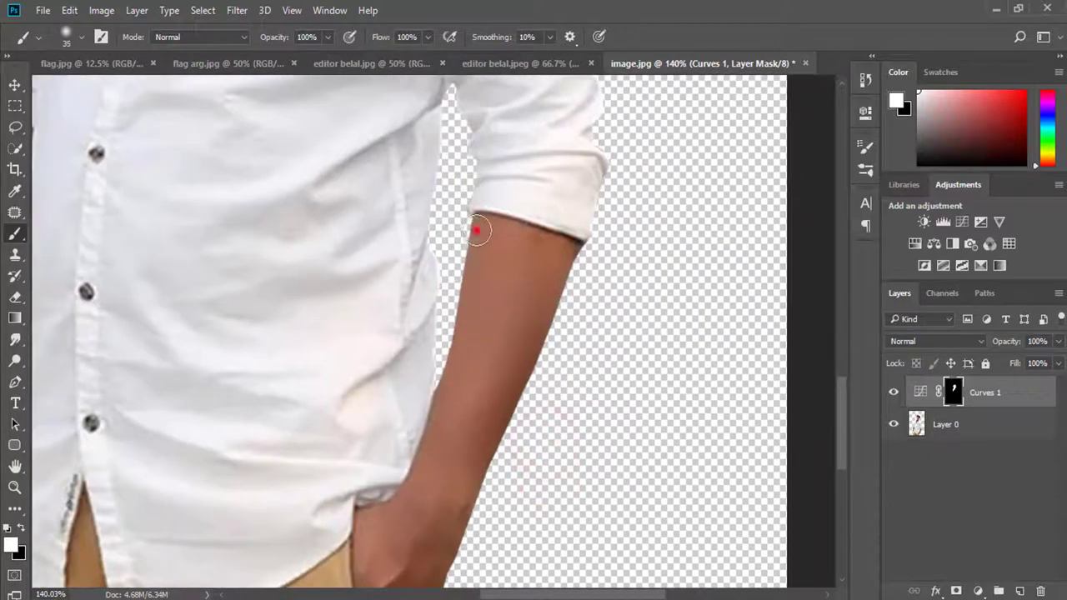
{"action": "mouse_move", "coordinate": [477, 230]}
{"action": "left_mouse_down"}
{"action": "mouse_move", "coordinate": [542, 281]}
{"action": "mouse_move", "coordinate": [492, 500]}
{"action": "mouse_move", "coordinate": [494, 267]}
{"action": "mouse_move", "coordinate": [483, 302]}
{"action": "left_mouse_up"}
{"action": "scroll", "coordinate": [521, 296], "scroll_direction": "down", "scroll_amount": 5}
{"action": "mouse_move", "coordinate": [455, 221]}
{"action": "left_mouse_down"}
{"action": "mouse_move", "coordinate": [436, 272]}
{"action": "mouse_move", "coordinate": [462, 383]}
{"action": "left_mouse_up"}
{"action": "mouse_move", "coordinate": [412, 442]}
{"action": "left_mouse_down"}
{"action": "mouse_move", "coordinate": [365, 395]}
{"action": "mouse_move", "coordinate": [376, 391]}
{"action": "mouse_move", "coordinate": [383, 467]}
{"action": "mouse_move", "coordinate": [395, 475]}
{"action": "left_mouse_up"}
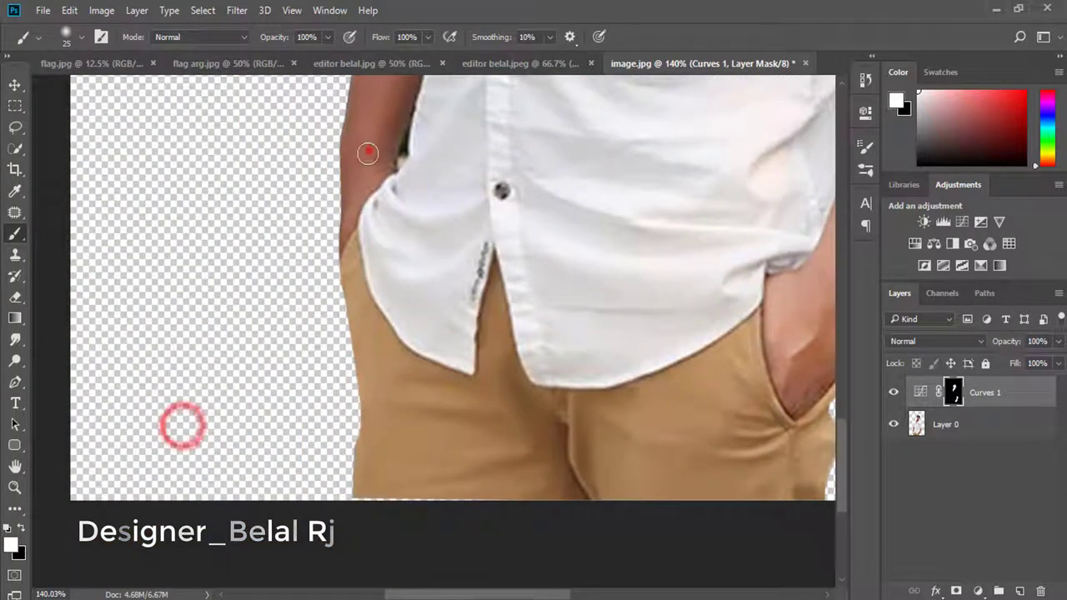
{"action": "left_click_drag", "start_coordinate": [367, 150], "coordinate": [404, 98]}
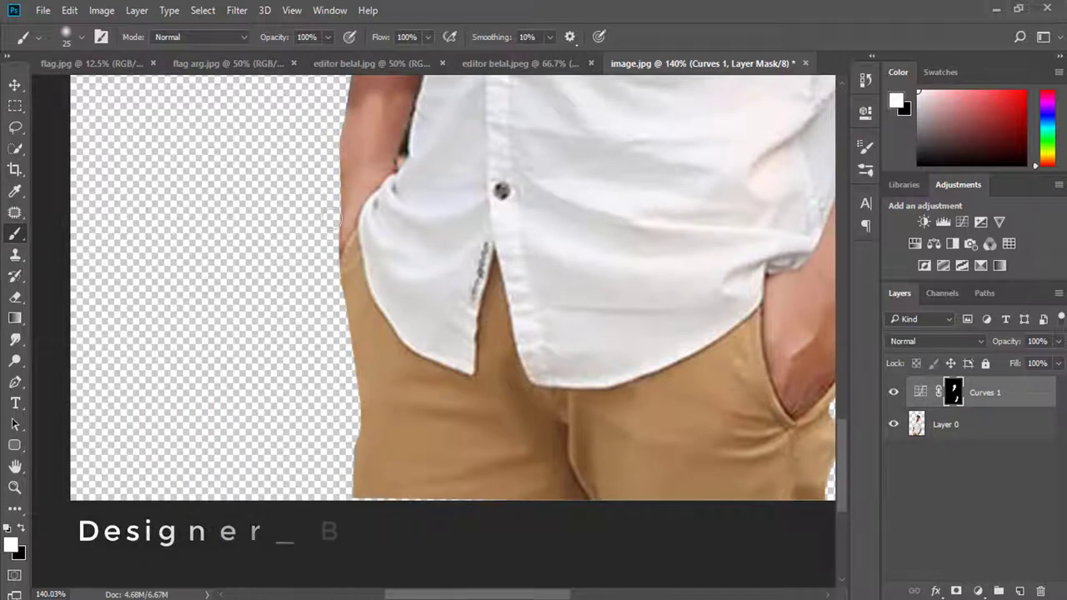
{"action": "scroll", "coordinate": [369, 214], "scroll_direction": "up", "scroll_amount": 8}
{"action": "left_click", "coordinate": [403, 143]}
{"action": "mouse_move", "coordinate": [330, 382]}
{"action": "left_mouse_down"}
{"action": "mouse_move", "coordinate": [355, 305]}
{"action": "mouse_move", "coordinate": [361, 200]}
{"action": "left_mouse_up"}
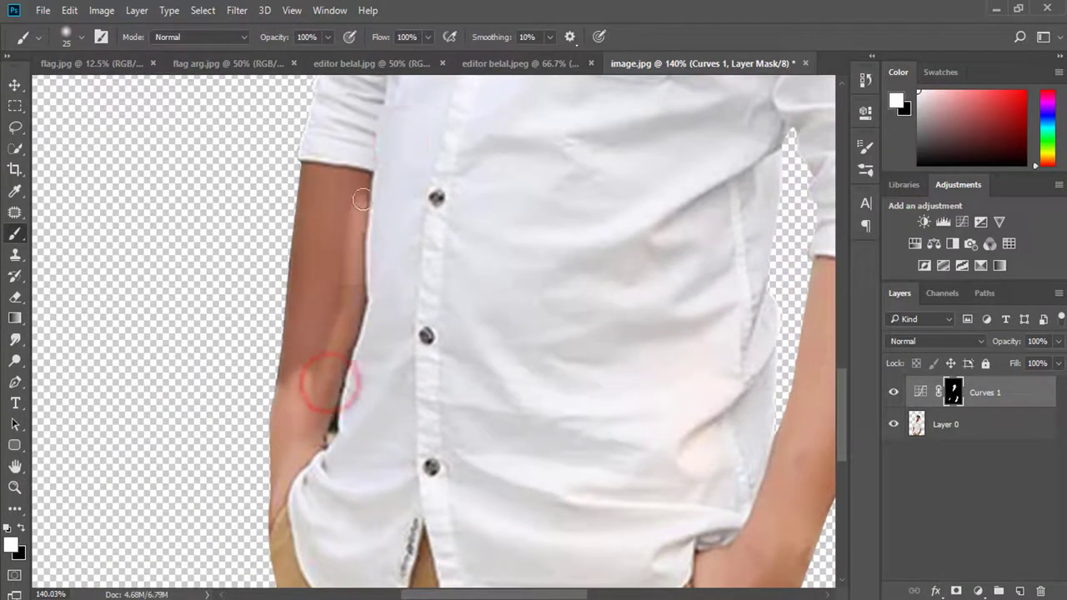
{"action": "mouse_move", "coordinate": [303, 300]}
{"action": "left_mouse_down"}
{"action": "mouse_move", "coordinate": [315, 192]}
{"action": "mouse_move", "coordinate": [332, 304]}
{"action": "left_mouse_up"}
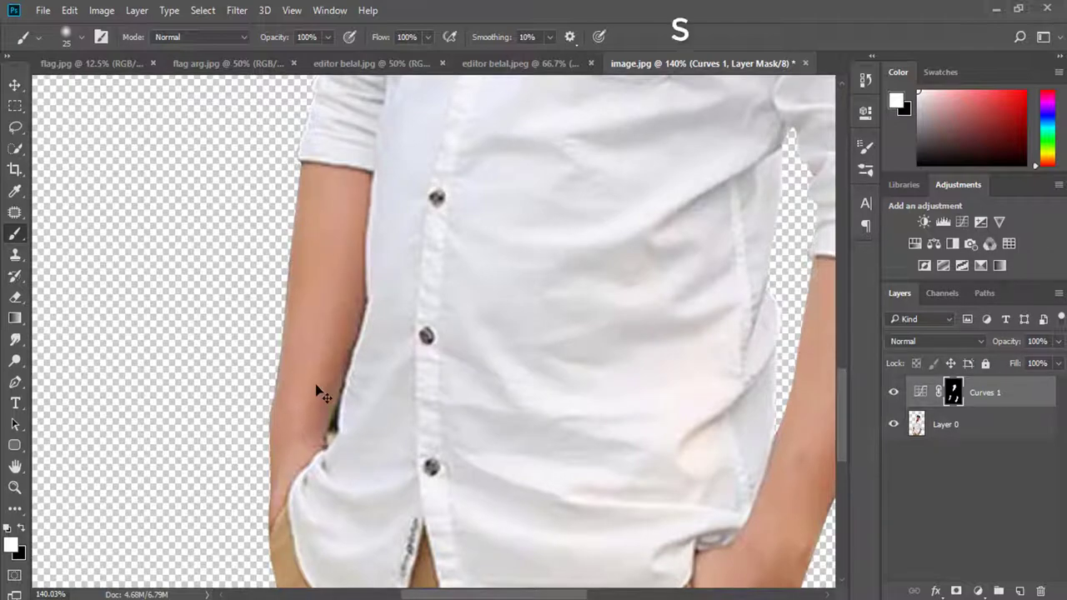
{"action": "key", "text": "ctrl+0"}
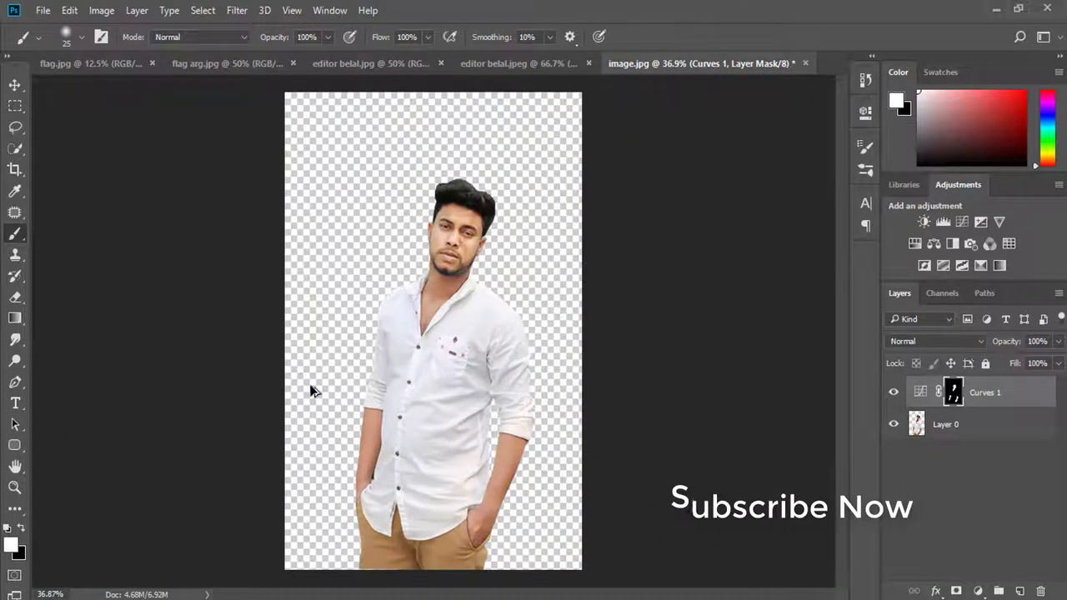
Merge Curves 1 down into Layer 0, then patch a small forehead spot with the Patch Tool.
{"action": "right_click", "coordinate": [984, 398]}
{"action": "left_click", "coordinate": [719, 560]}
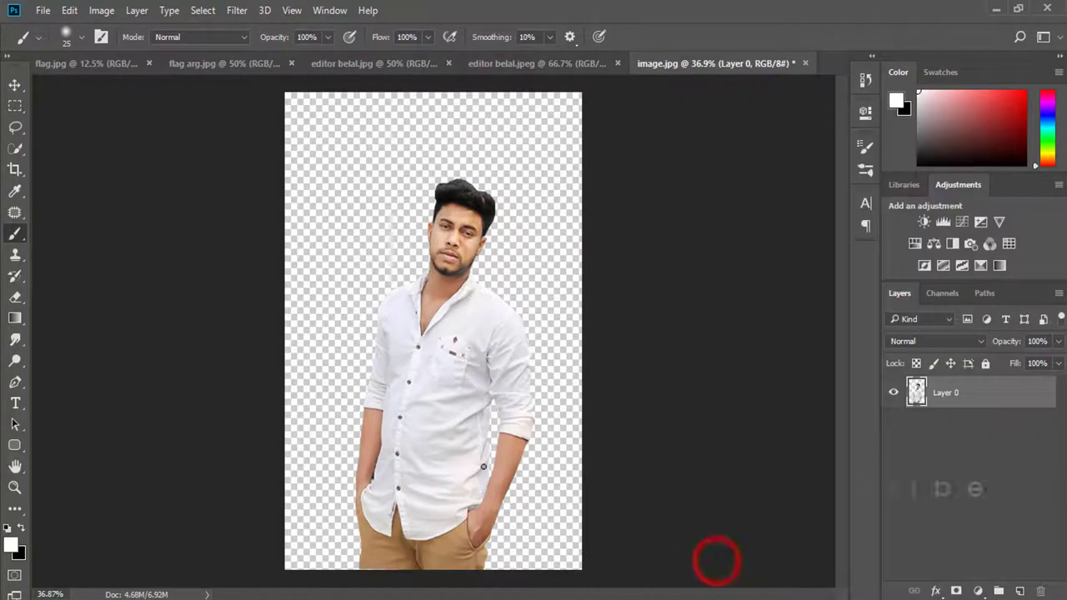
{"action": "left_click", "coordinate": [15, 213]}
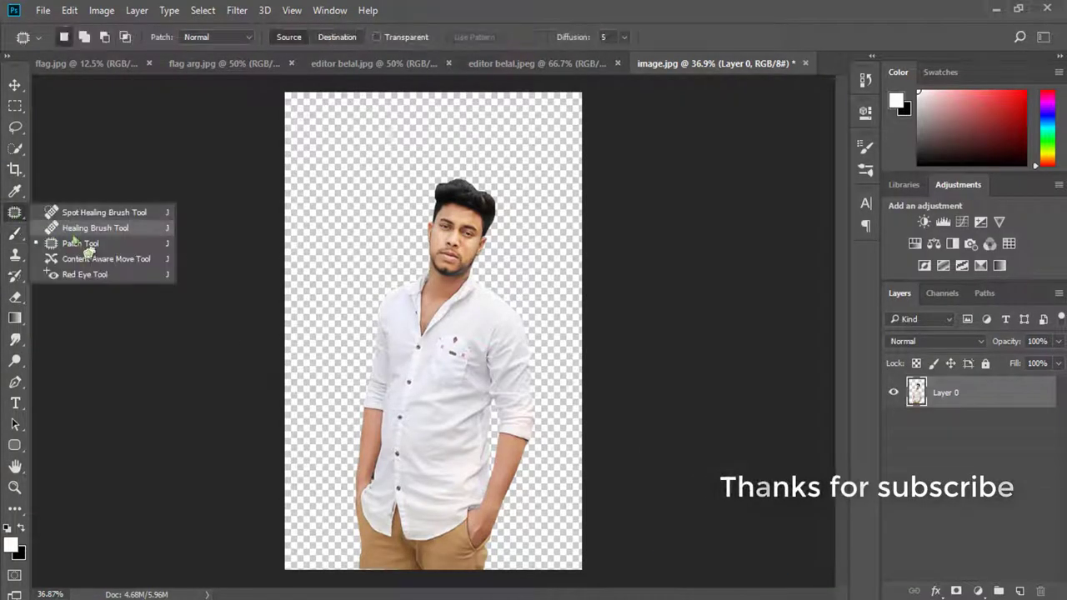
{"action": "left_click", "coordinate": [79, 239]}
{"action": "scroll", "coordinate": [451, 190], "scroll_direction": "up", "scroll_amount": 3}
{"action": "scroll", "coordinate": [498, 208], "scroll_direction": "up", "scroll_amount": 3}
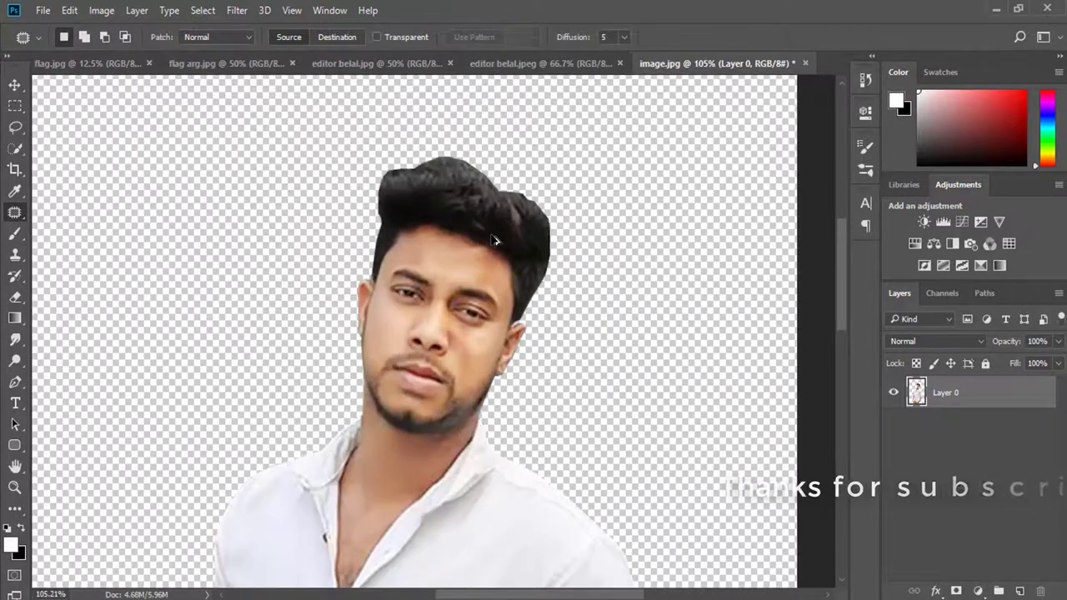
{"action": "scroll", "coordinate": [488, 250], "scroll_direction": "up", "scroll_amount": 3}
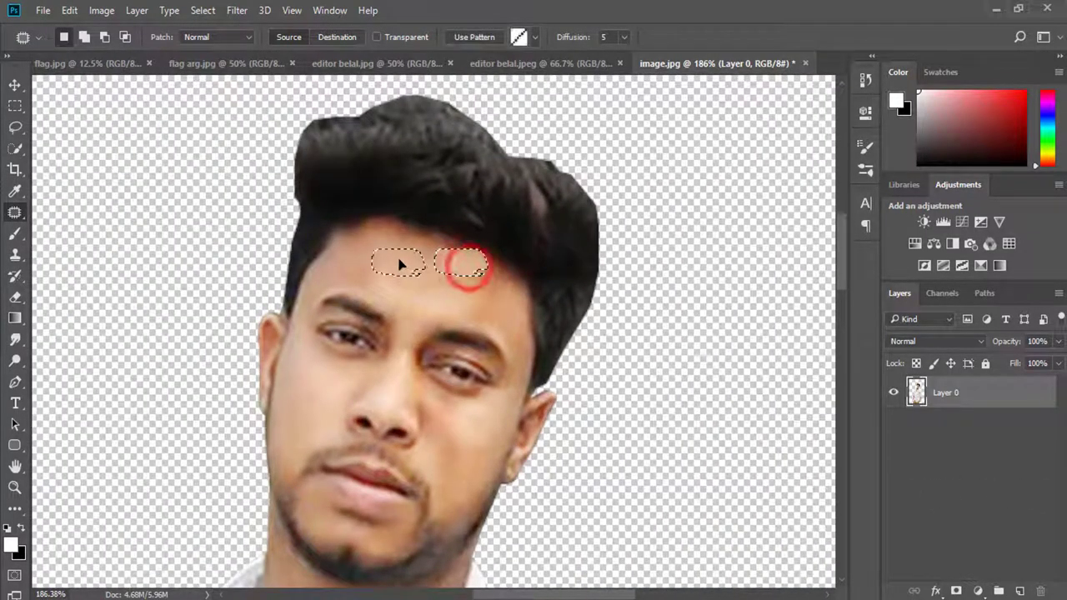
{"action": "left_click_drag", "start_coordinate": [442, 281], "coordinate": [421, 292]}
{"action": "scroll", "coordinate": [486, 330], "scroll_direction": "down", "scroll_amount": 2}
{"action": "scroll", "coordinate": [486, 330], "scroll_direction": "down", "scroll_amount": 2}
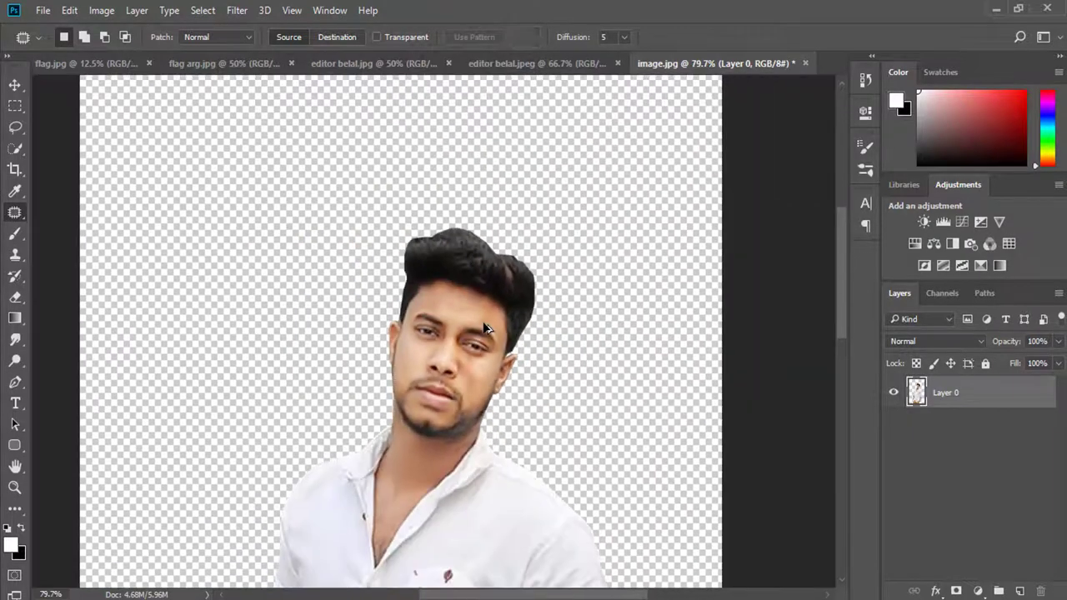
{"action": "scroll", "coordinate": [486, 328], "scroll_direction": "down", "scroll_amount": 2}
{"action": "scroll", "coordinate": [486, 327], "scroll_direction": "down", "scroll_amount": 1}
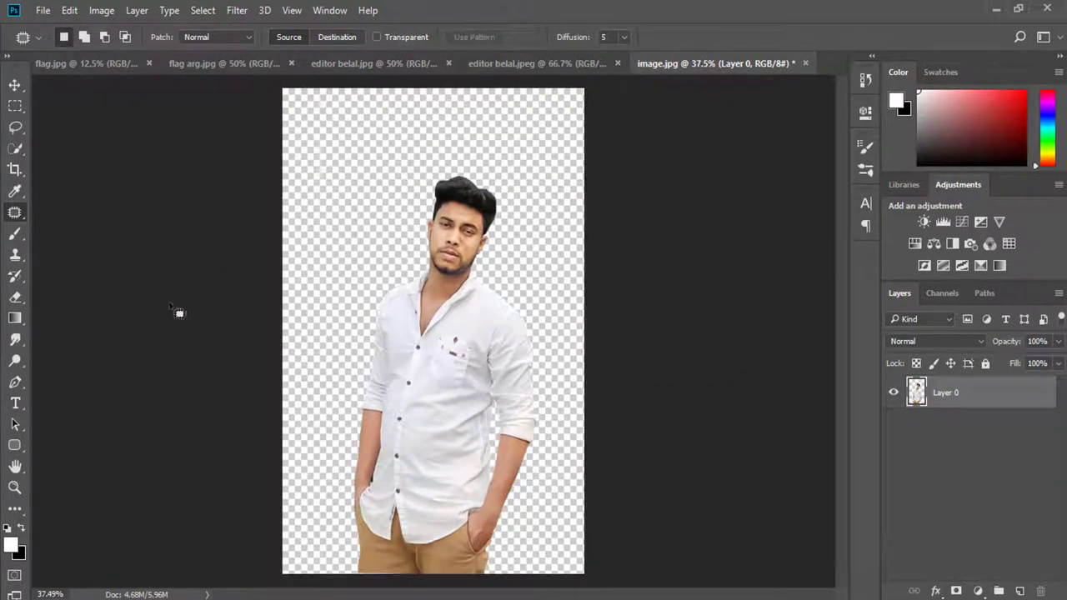
Smudge the right and left hair edges outward with the Smudge tool at 62% strength.
{"action": "left_click", "coordinate": [15, 338]}
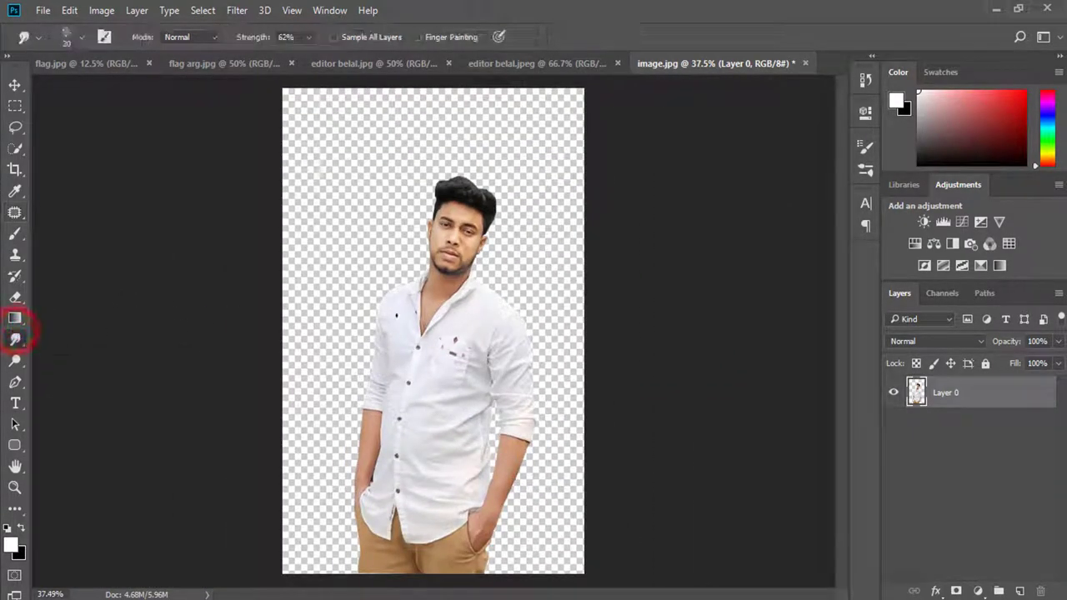
{"action": "scroll", "coordinate": [489, 244], "scroll_direction": "up", "scroll_amount": 2}
{"action": "scroll", "coordinate": [489, 244], "scroll_direction": "up", "scroll_amount": 2}
{"action": "scroll", "coordinate": [488, 244], "scroll_direction": "up", "scroll_amount": 1}
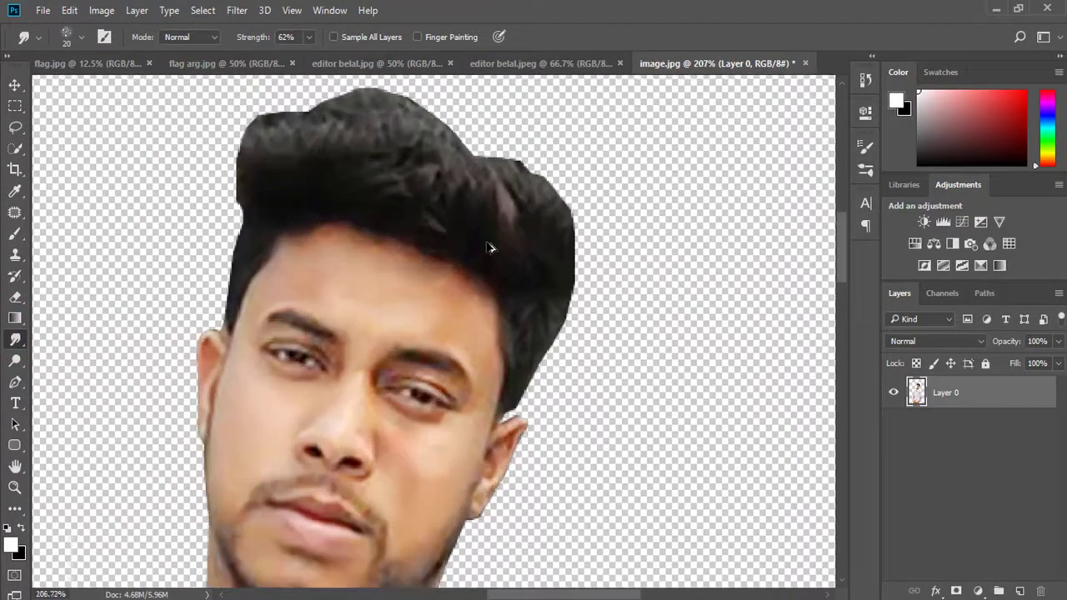
{"action": "scroll", "coordinate": [488, 242], "scroll_direction": "up", "scroll_amount": 1}
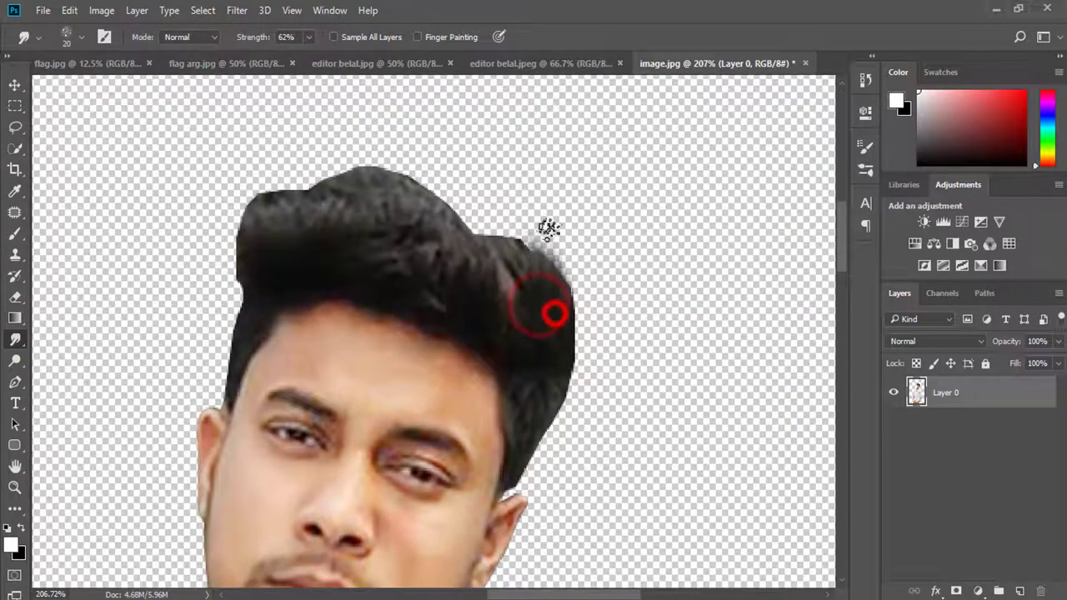
{"action": "mouse_move", "coordinate": [573, 223]}
{"action": "left_mouse_down"}
{"action": "mouse_move", "coordinate": [520, 210]}
{"action": "mouse_move", "coordinate": [489, 267]}
{"action": "left_mouse_up"}
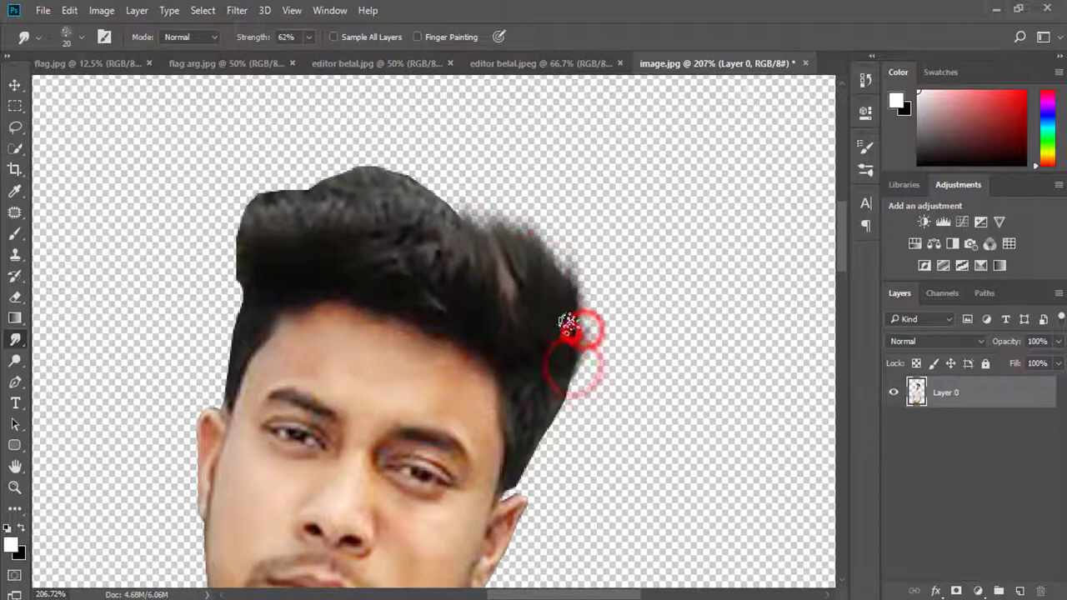
{"action": "left_click_drag", "start_coordinate": [576, 327], "coordinate": [586, 305]}
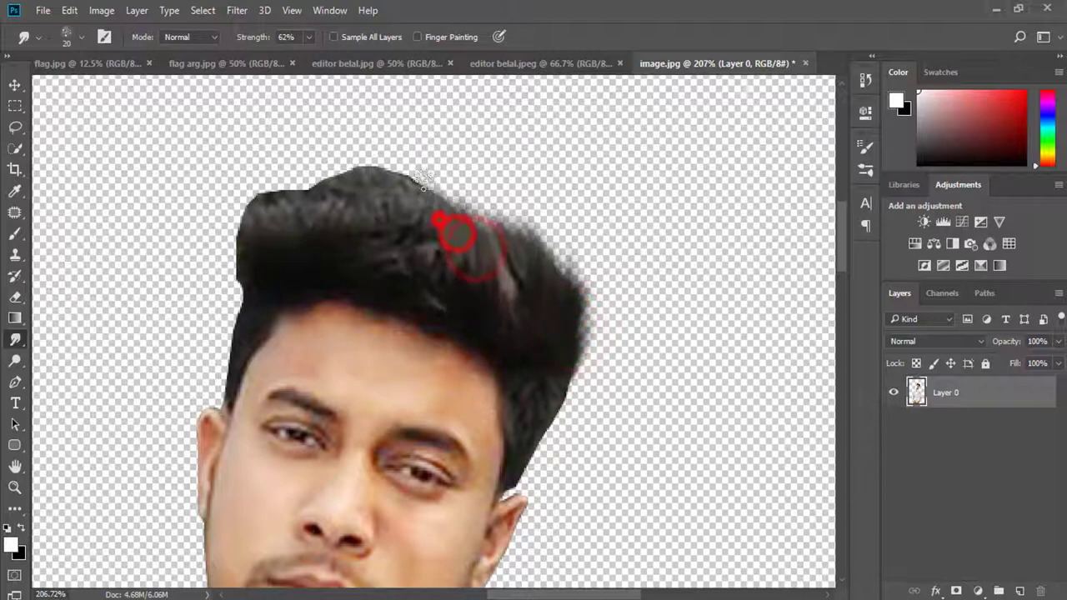
{"action": "mouse_move", "coordinate": [330, 185]}
{"action": "left_mouse_down"}
{"action": "mouse_move", "coordinate": [335, 170]}
{"action": "mouse_move", "coordinate": [292, 213]}
{"action": "mouse_move", "coordinate": [268, 197]}
{"action": "mouse_move", "coordinate": [222, 203]}
{"action": "left_mouse_up"}
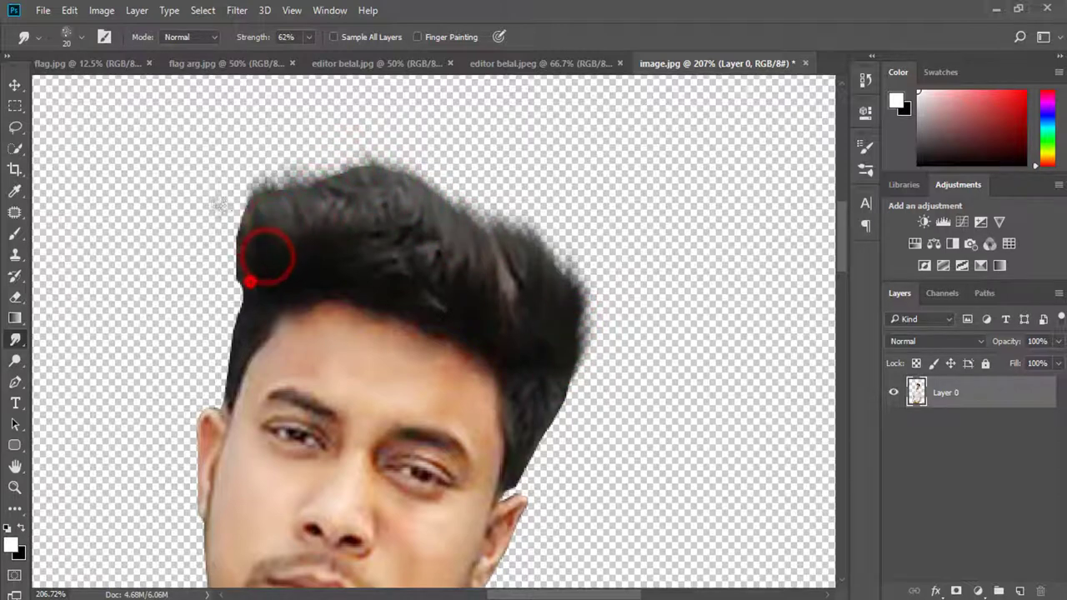
{"action": "mouse_move", "coordinate": [250, 280]}
{"action": "left_mouse_down"}
{"action": "mouse_move", "coordinate": [245, 231]}
{"action": "mouse_move", "coordinate": [279, 171]}
{"action": "mouse_move", "coordinate": [283, 196]}
{"action": "mouse_move", "coordinate": [325, 165]}
{"action": "left_mouse_up"}
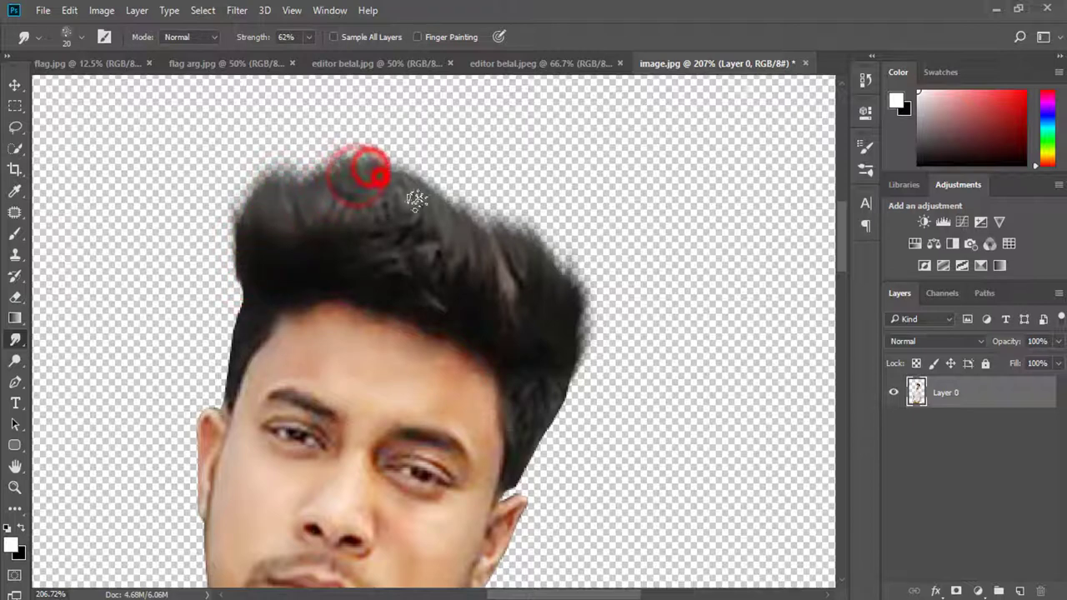
Smudge the hair along the top of the head upward to soften the outline.
{"action": "mouse_move", "coordinate": [412, 190]}
{"action": "left_mouse_down"}
{"action": "mouse_move", "coordinate": [389, 174]}
{"action": "mouse_move", "coordinate": [400, 162]}
{"action": "left_mouse_up"}
{"action": "mouse_move", "coordinate": [442, 213]}
{"action": "left_mouse_down"}
{"action": "mouse_move", "coordinate": [441, 158]}
{"action": "mouse_move", "coordinate": [457, 179]}
{"action": "left_mouse_up"}
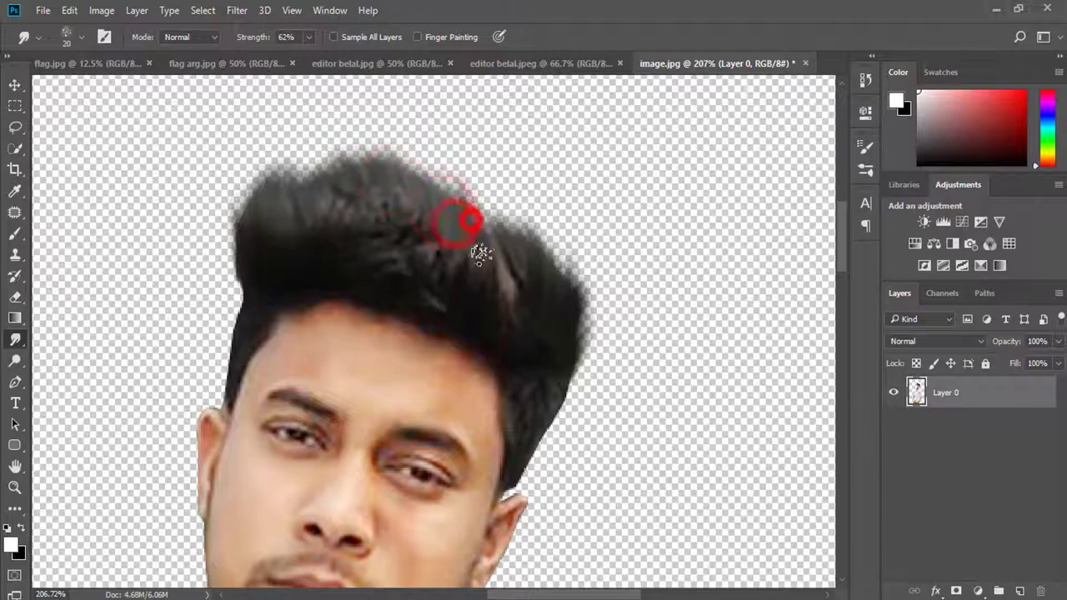
{"action": "left_click_drag", "start_coordinate": [484, 250], "coordinate": [485, 193]}
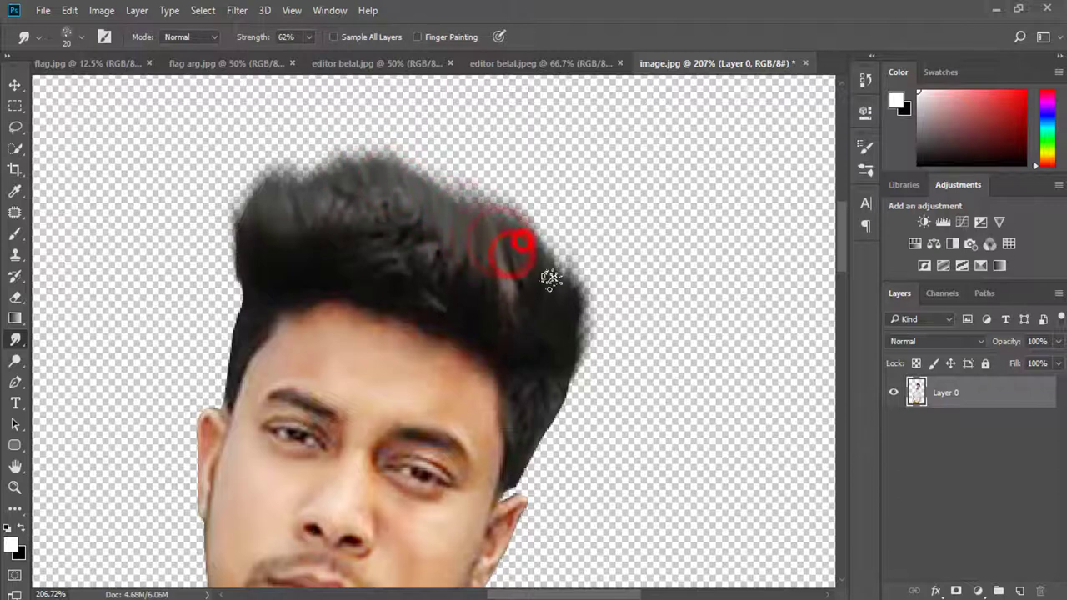
{"action": "mouse_move", "coordinate": [553, 262]}
{"action": "left_mouse_down"}
{"action": "mouse_move", "coordinate": [538, 239]}
{"action": "mouse_move", "coordinate": [576, 288]}
{"action": "mouse_move", "coordinate": [575, 275]}
{"action": "left_mouse_up"}
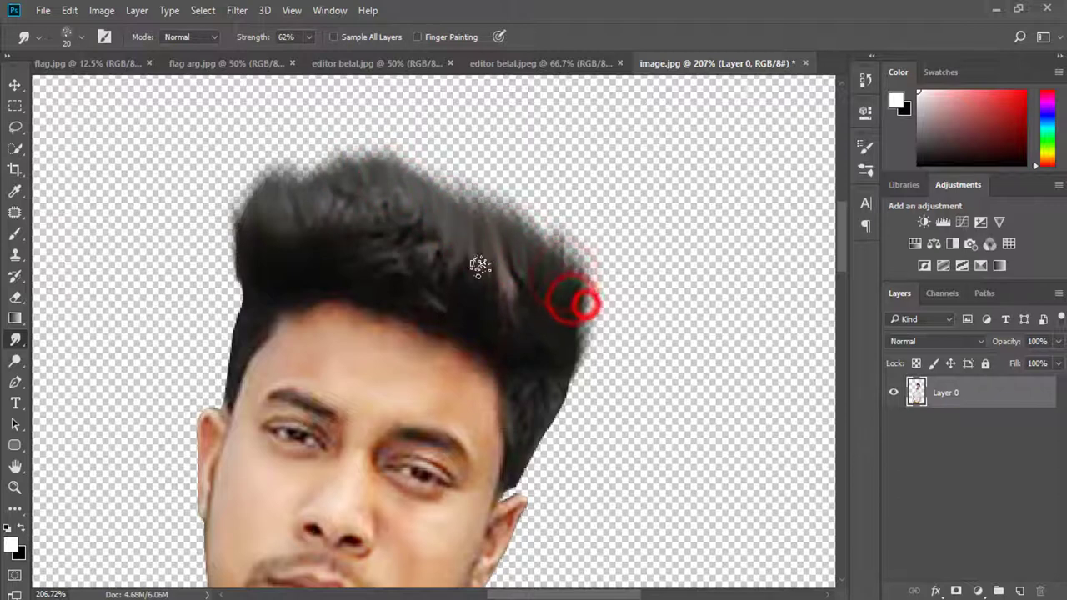
{"action": "left_click_drag", "start_coordinate": [476, 238], "coordinate": [457, 200]}
{"action": "mouse_move", "coordinate": [355, 238]}
{"action": "left_mouse_down"}
{"action": "mouse_move", "coordinate": [341, 212]}
{"action": "mouse_move", "coordinate": [300, 187]}
{"action": "left_mouse_up"}
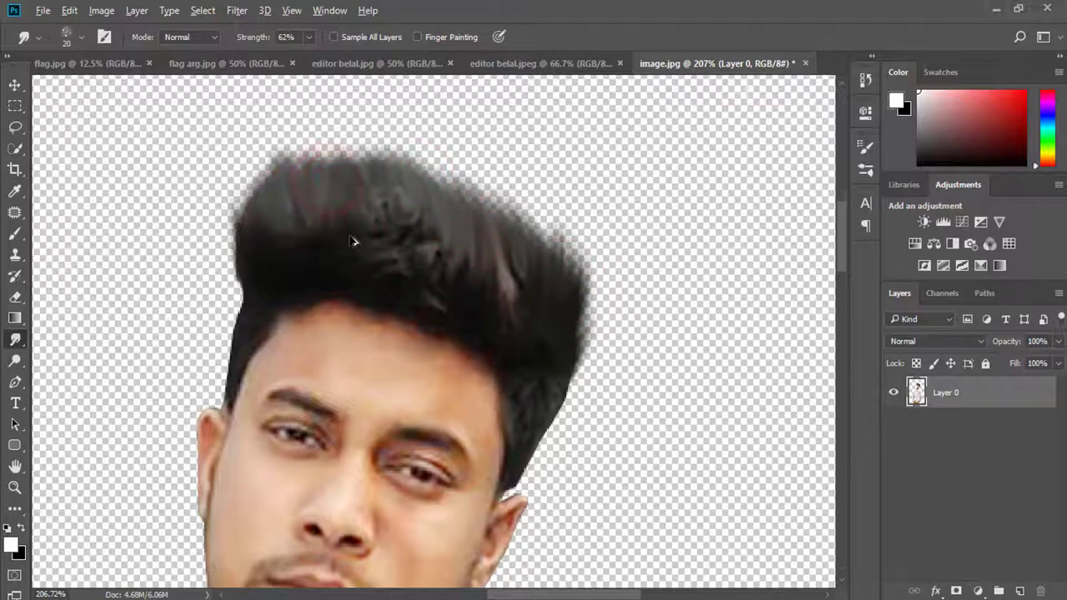
{"action": "scroll", "coordinate": [353, 242], "scroll_direction": "down", "scroll_amount": 2}
{"action": "scroll", "coordinate": [366, 275], "scroll_direction": "down", "scroll_amount": 2}
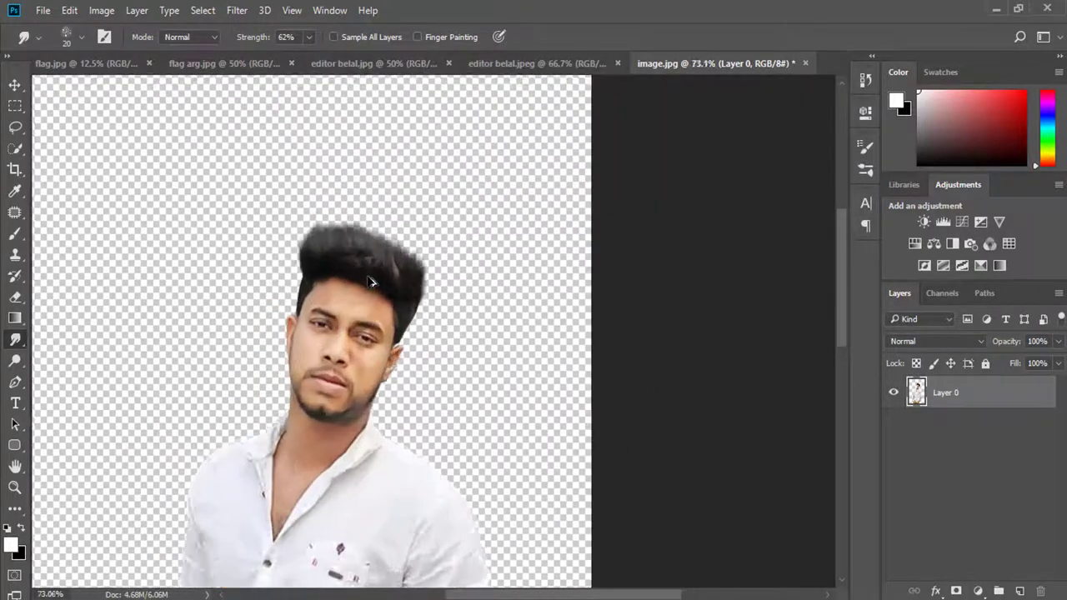
{"action": "scroll", "coordinate": [371, 282], "scroll_direction": "up", "scroll_amount": 1}
{"action": "left_click_drag", "start_coordinate": [363, 263], "coordinate": [360, 245]}
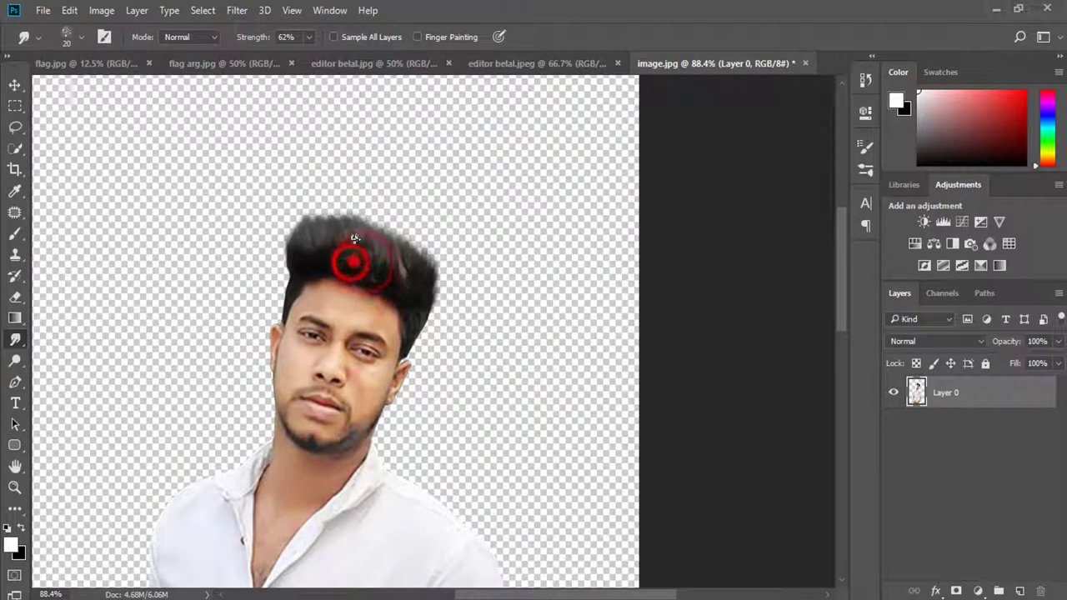
{"action": "scroll", "coordinate": [271, 248], "scroll_direction": "down", "scroll_amount": 3}
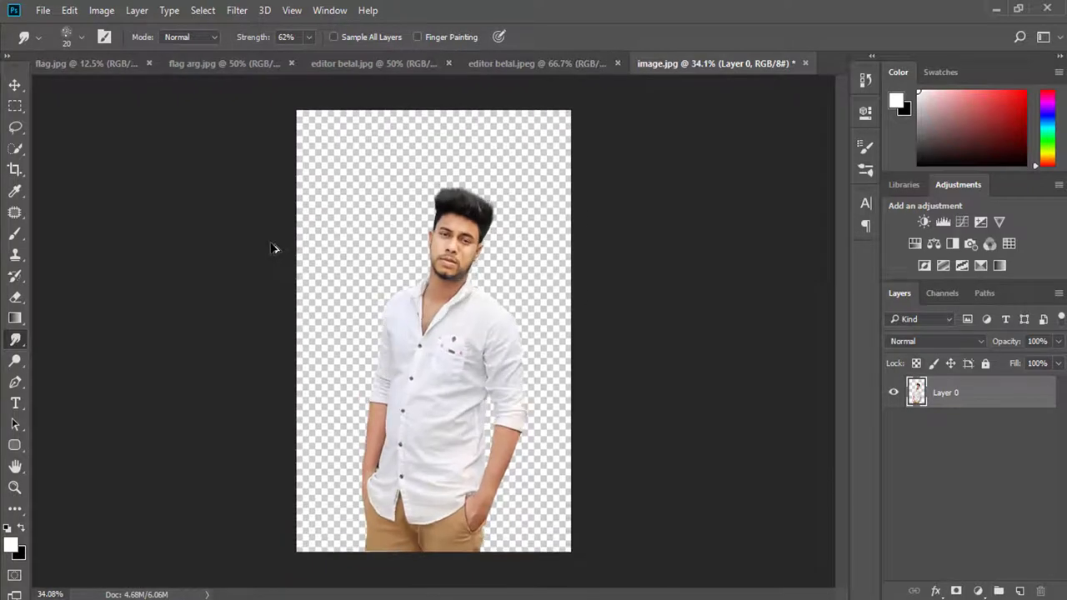
{"action": "left_click", "coordinate": [14, 87]}
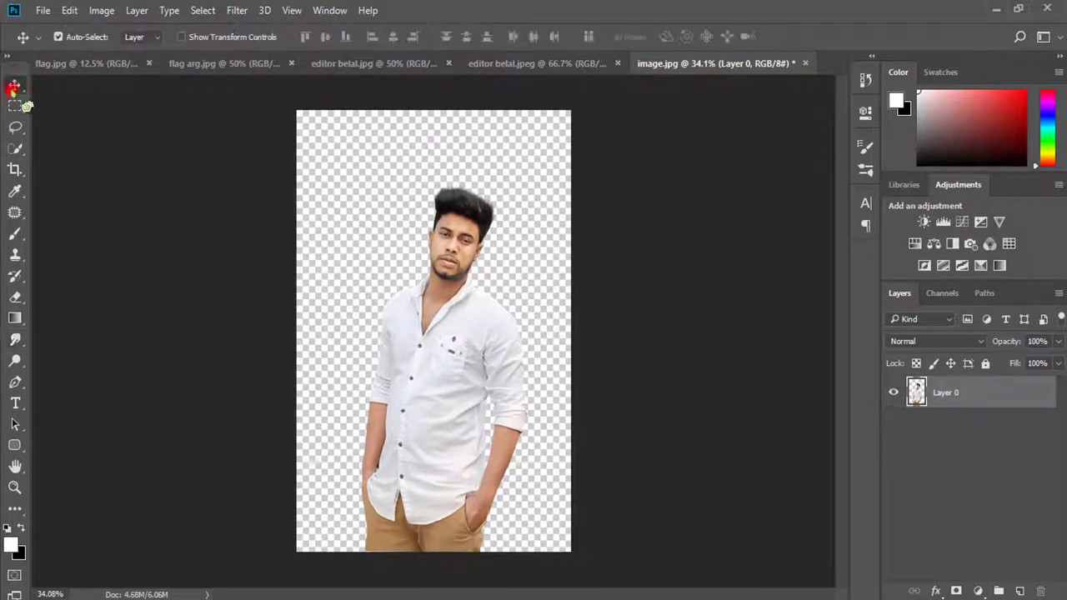
{"action": "scroll", "coordinate": [309, 249], "scroll_direction": "down", "scroll_amount": 1}
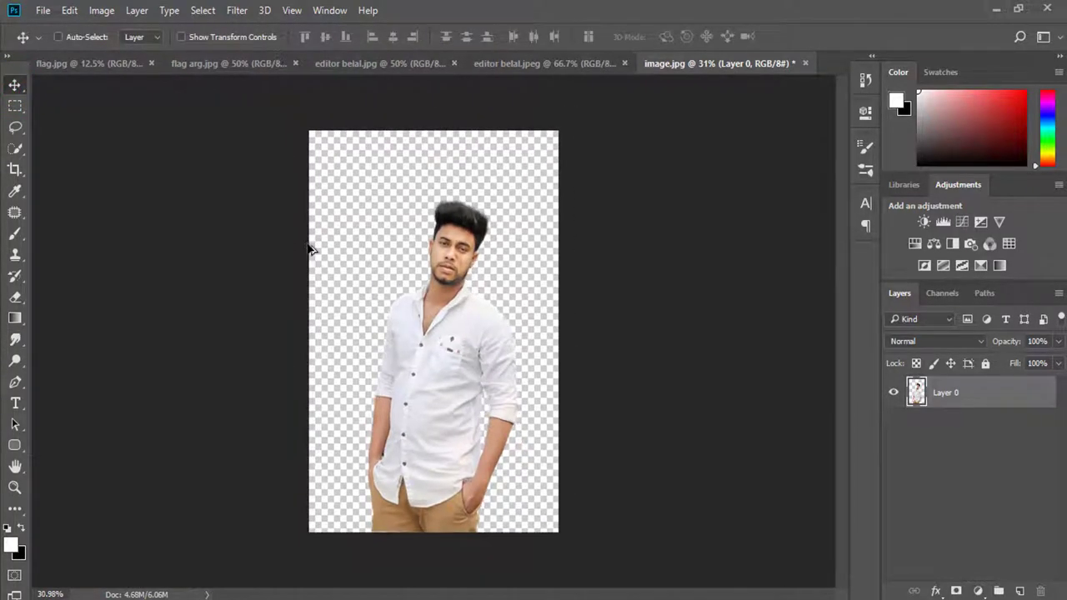
Bring the background photo into the man's document as a new layer.
{"action": "left_click", "coordinate": [535, 64]}
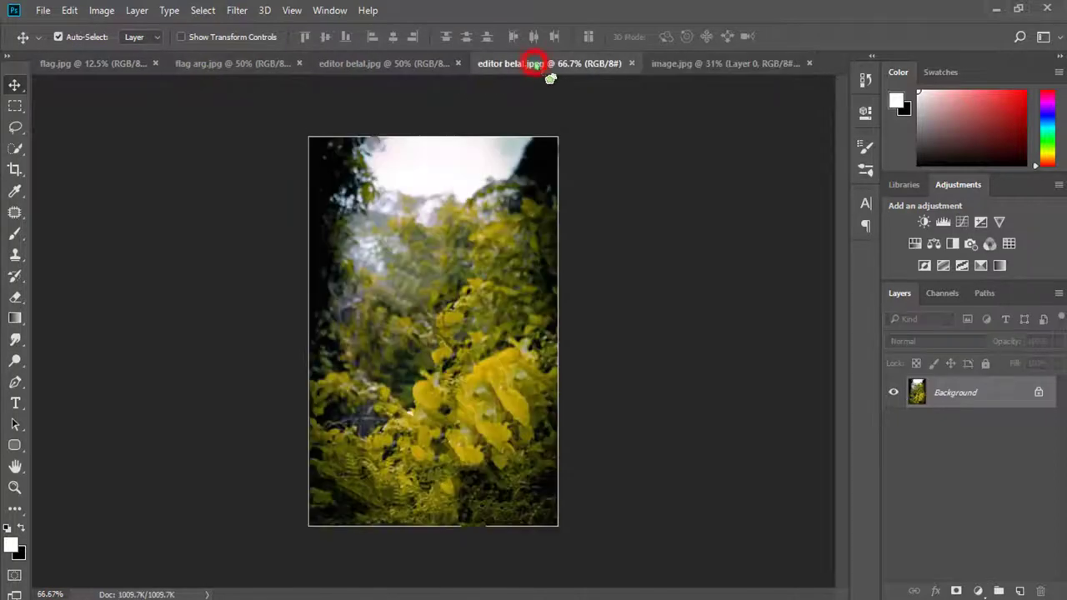
{"action": "left_click", "coordinate": [128, 68]}
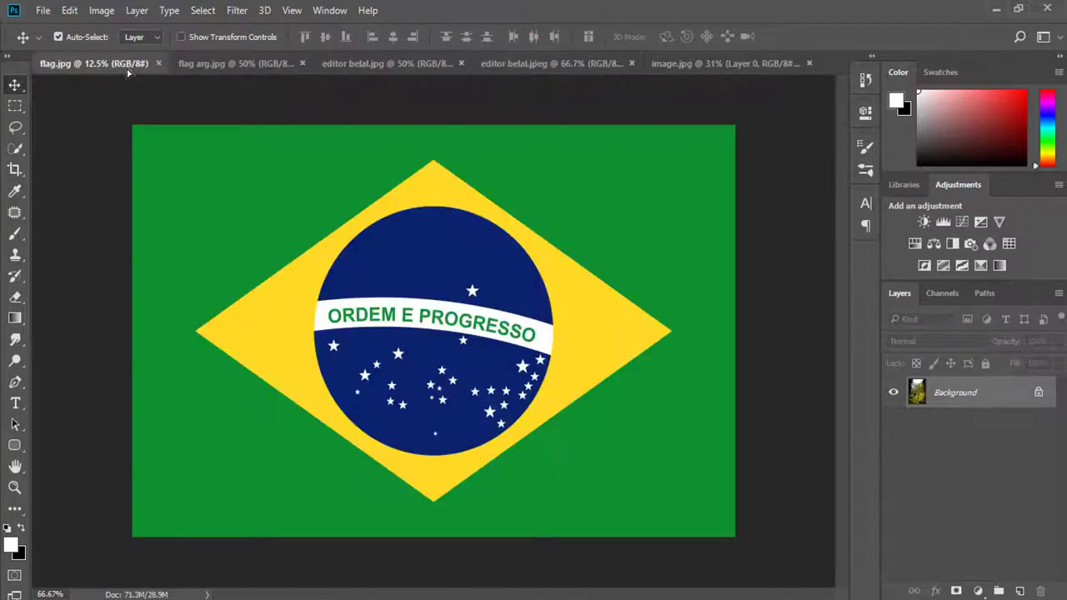
{"action": "left_click", "coordinate": [244, 65]}
{"action": "left_click", "coordinate": [347, 63]}
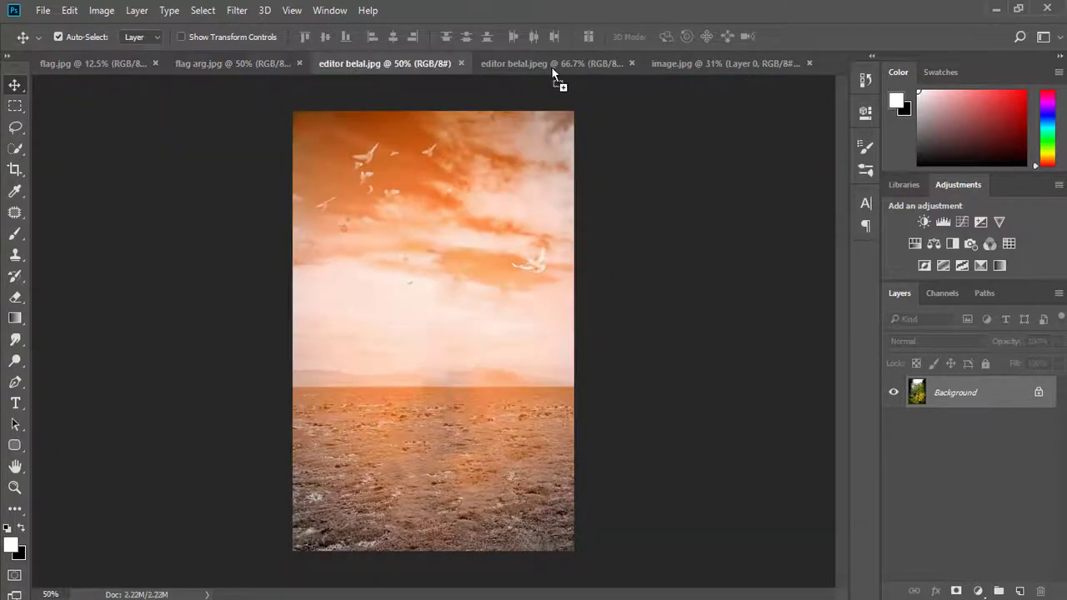
{"action": "mouse_move", "coordinate": [689, 75]}
{"action": "left_mouse_down"}
{"action": "mouse_move", "coordinate": [510, 238]}
{"action": "mouse_move", "coordinate": [433, 218]}
{"action": "left_mouse_up"}
Scale the foliage photo to cover the whole canvas and move it beneath Layer 0.
{"action": "key", "text": "ctrl+t"}
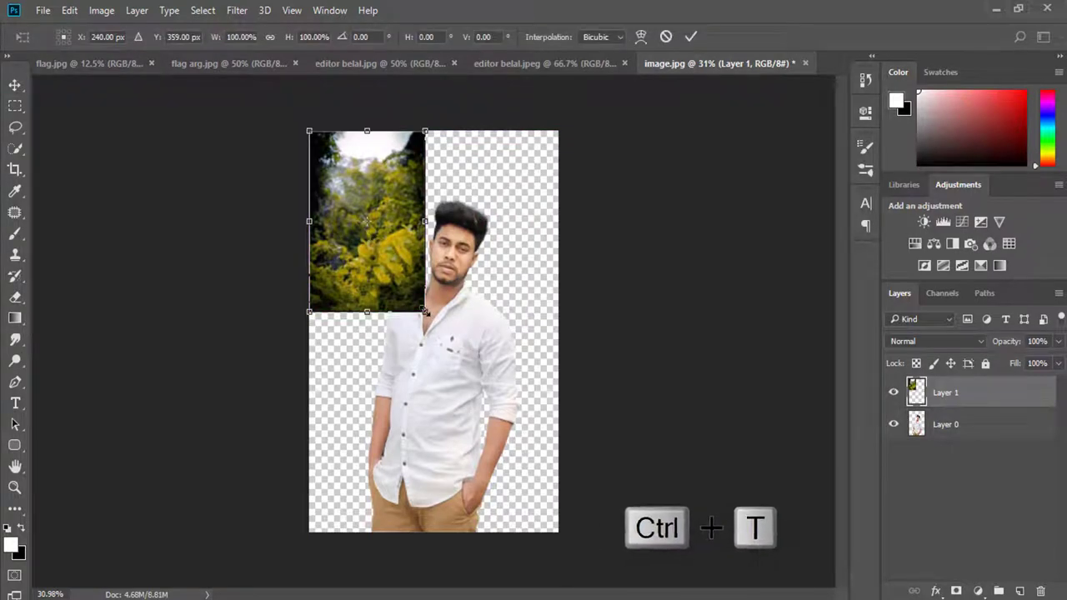
{"action": "left_click", "coordinate": [425, 312]}
{"action": "left_click_drag", "start_coordinate": [425, 311], "coordinate": [463, 375]}
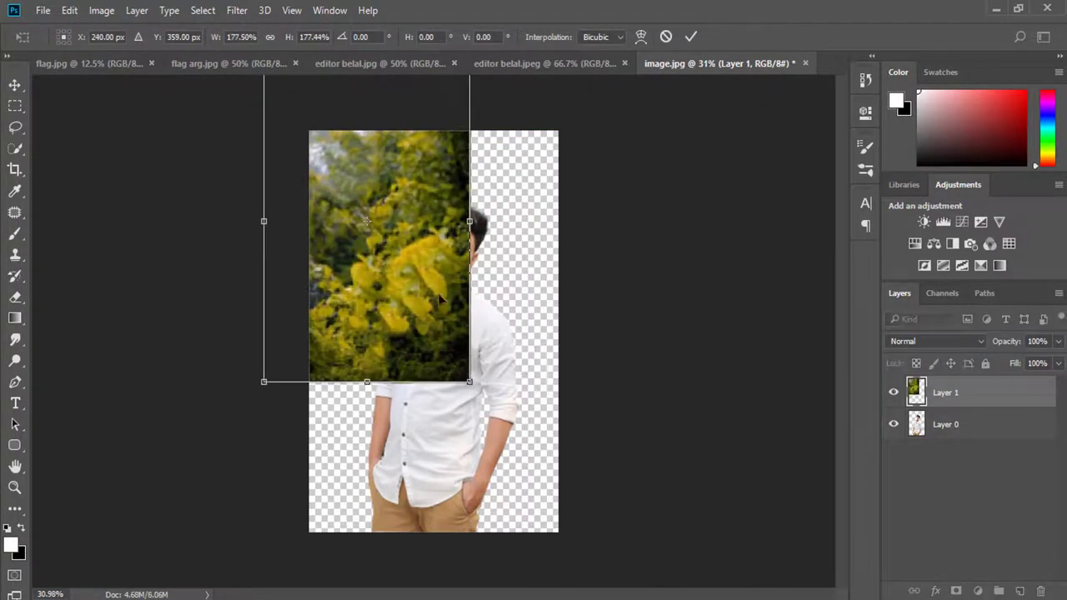
{"action": "mouse_move", "coordinate": [419, 244]}
{"action": "left_mouse_down"}
{"action": "mouse_move", "coordinate": [447, 318]}
{"action": "mouse_move", "coordinate": [472, 329]}
{"action": "left_mouse_up"}
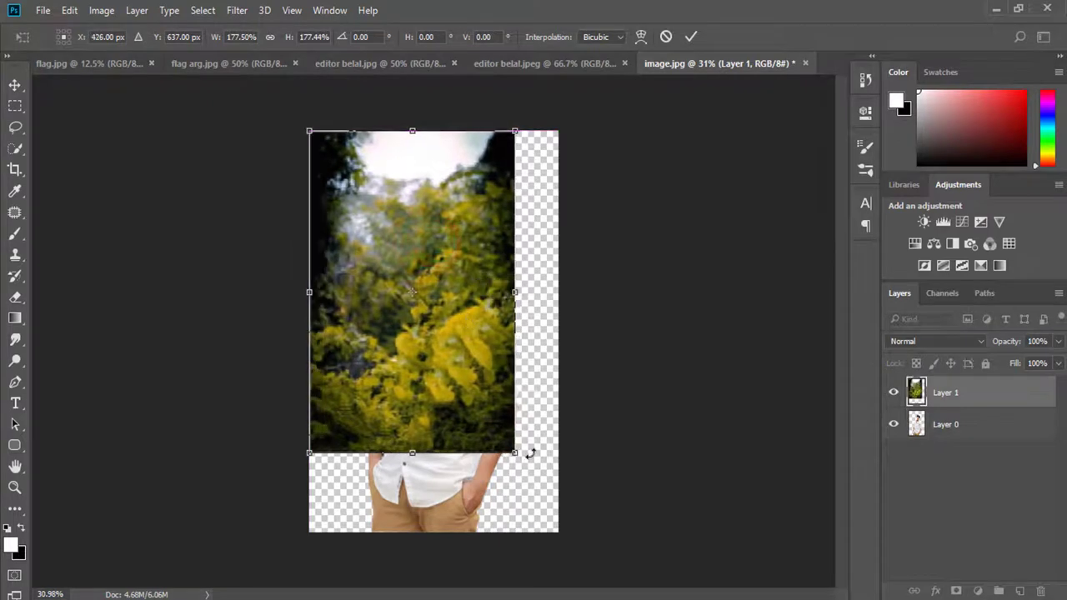
{"action": "left_click_drag", "start_coordinate": [513, 454], "coordinate": [574, 531]}
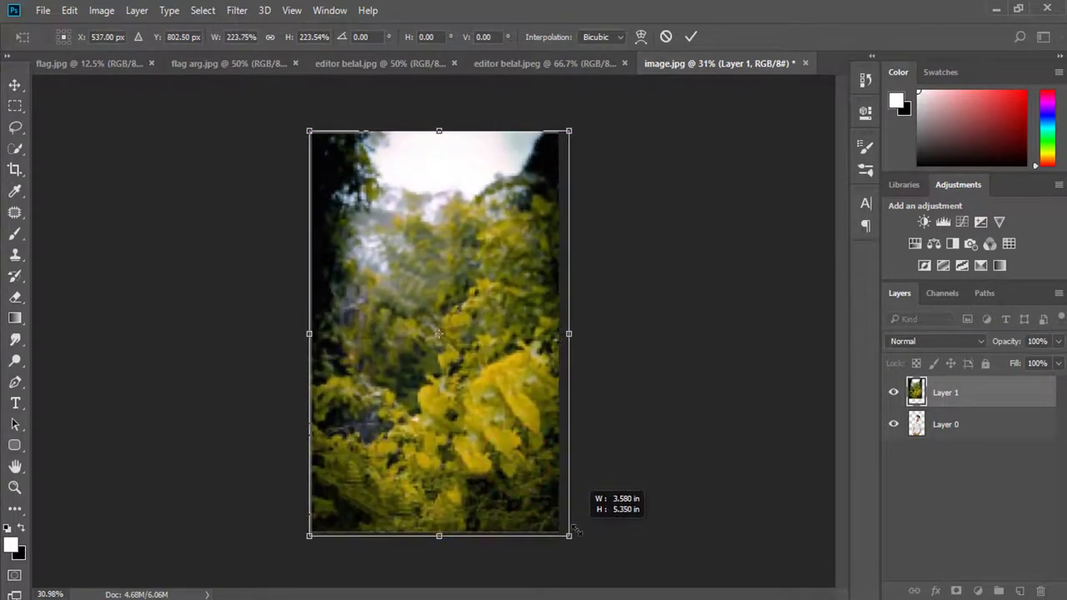
{"action": "left_click_drag", "start_coordinate": [546, 466], "coordinate": [542, 465]}
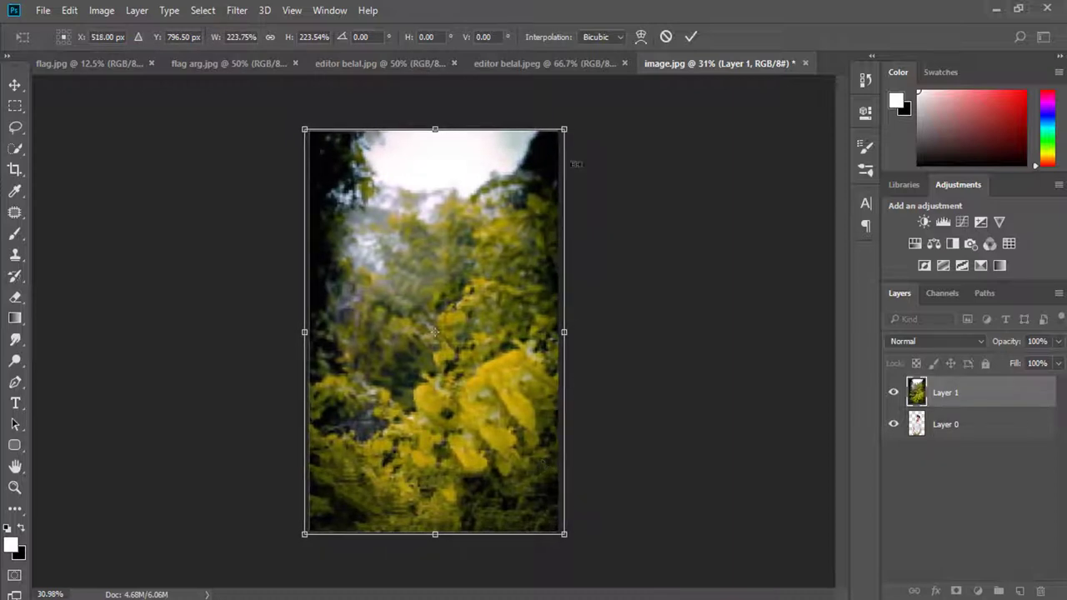
{"action": "left_click", "coordinate": [691, 37]}
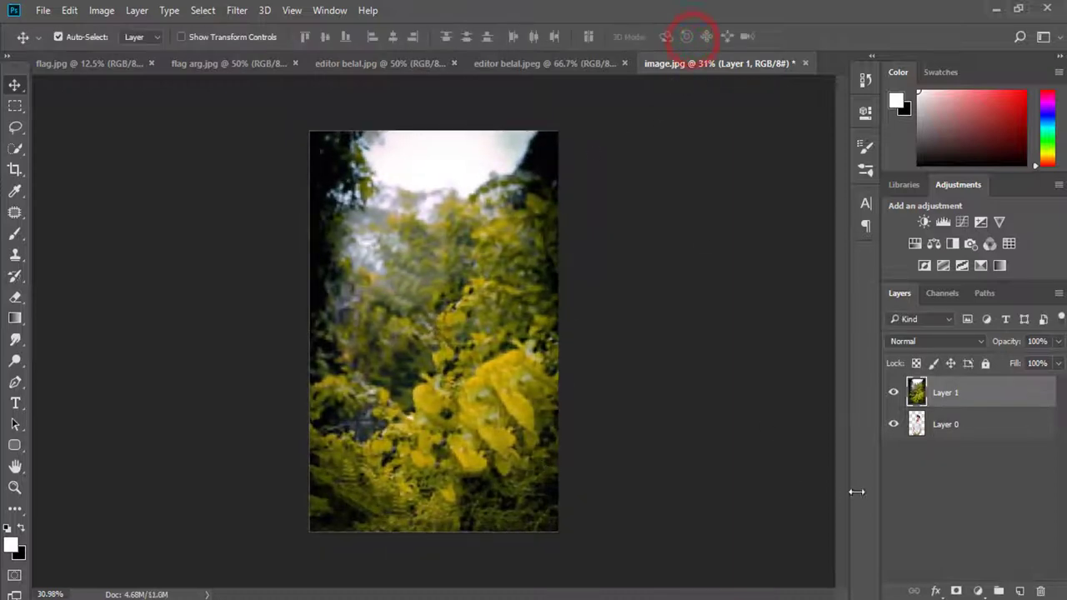
{"action": "left_click_drag", "start_coordinate": [960, 395], "coordinate": [957, 433]}
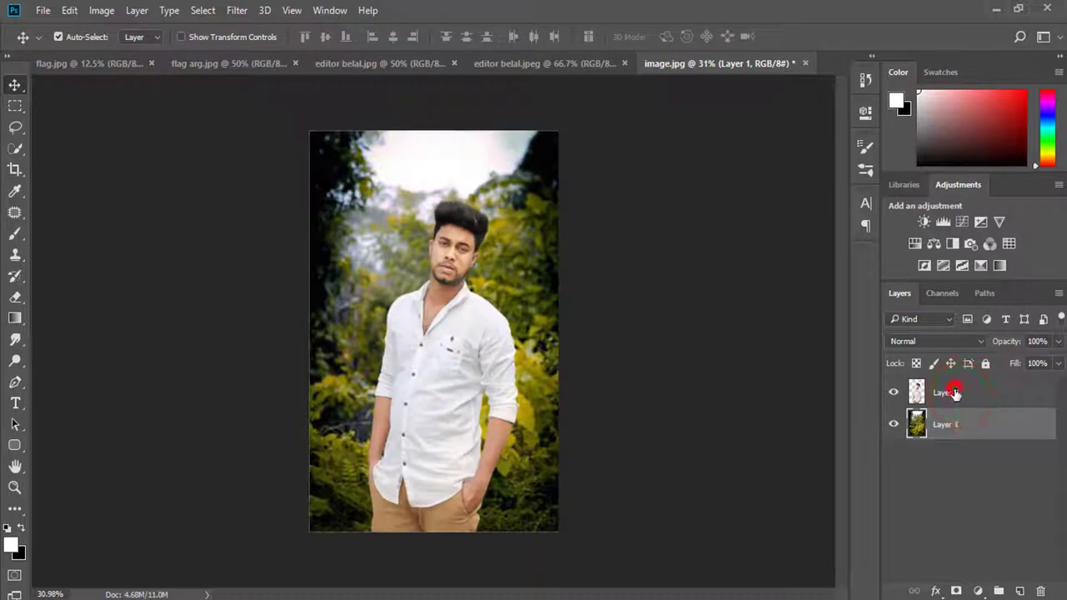
Apply a Gaussian Blur of about 16.6 px radius to the foliage layer, Layer 1.
{"action": "left_click", "coordinate": [956, 393]}
{"action": "left_click", "coordinate": [950, 421]}
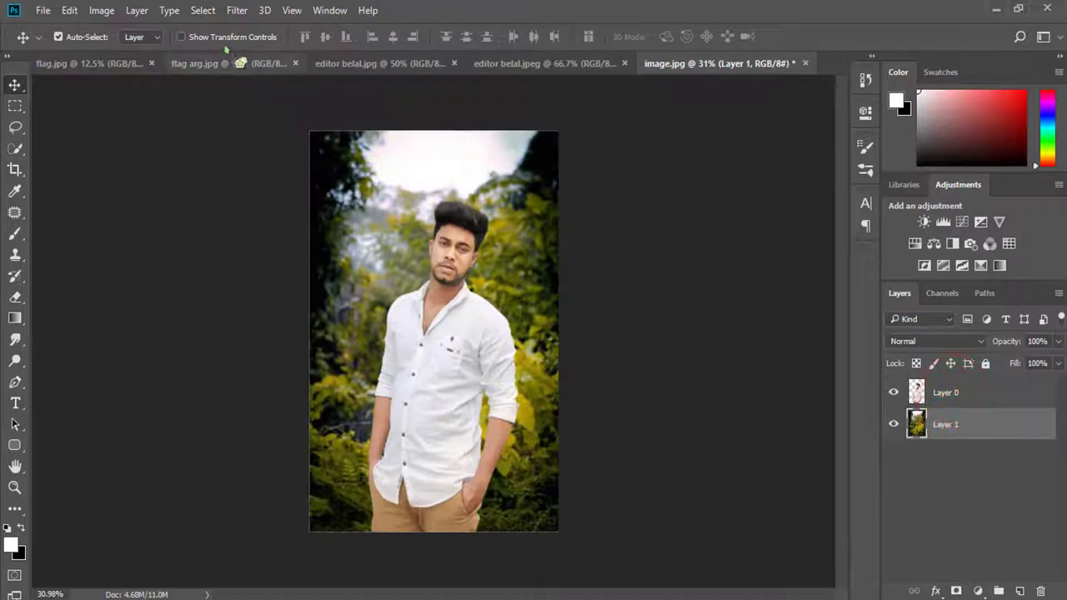
{"action": "left_click", "coordinate": [237, 10]}
{"action": "mouse_move", "coordinate": [334, 190]}
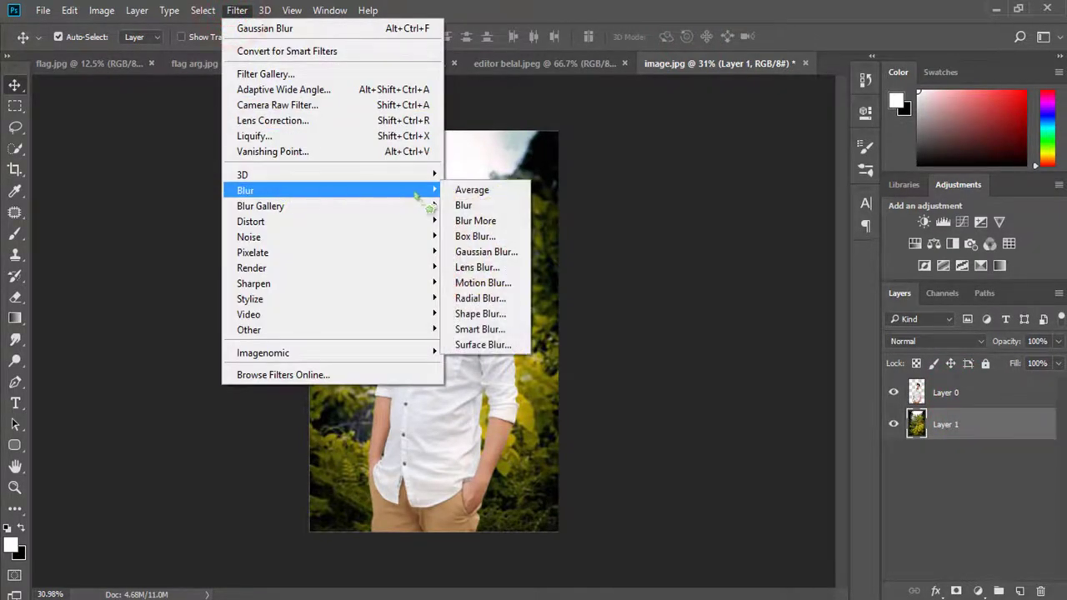
{"action": "left_click", "coordinate": [496, 251]}
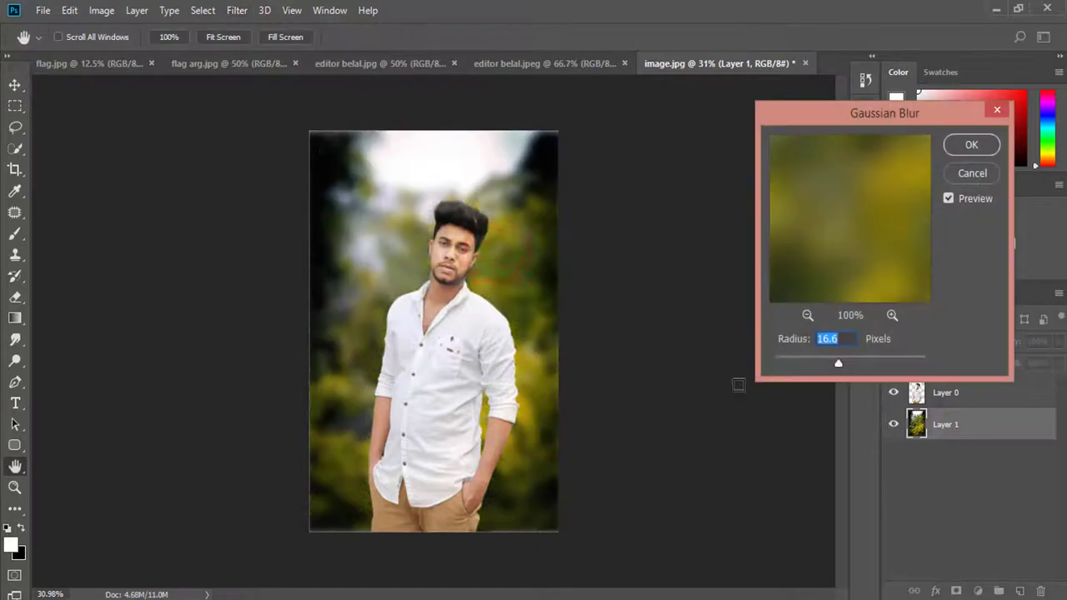
{"action": "left_click", "coordinate": [972, 145]}
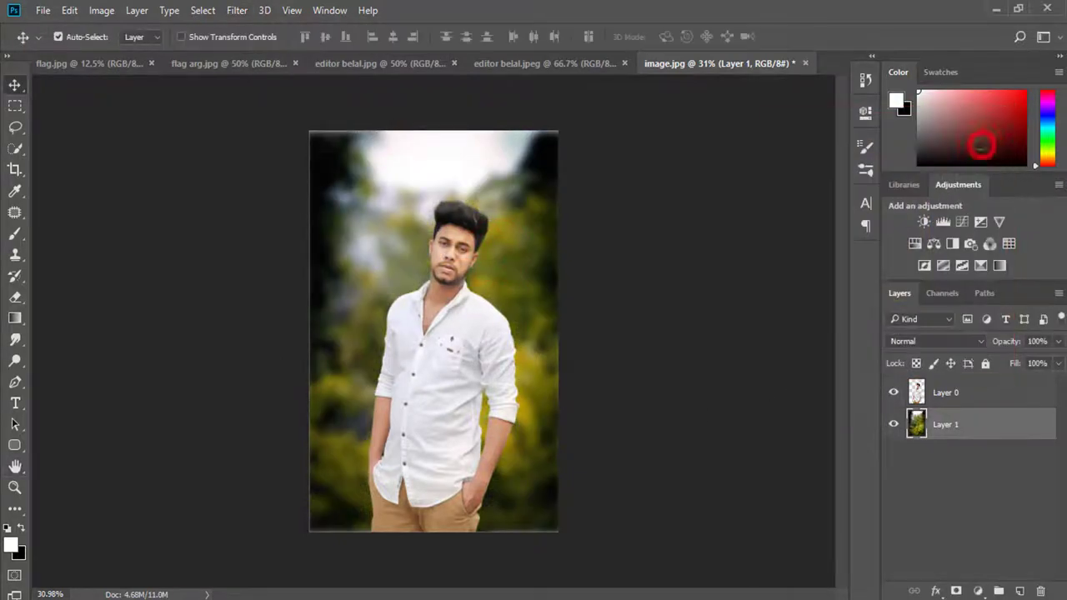
Free-transform Layer 1, pushing its top, bottom, left and right edges outward a few pixels.
{"action": "key", "text": "ctrl+t"}
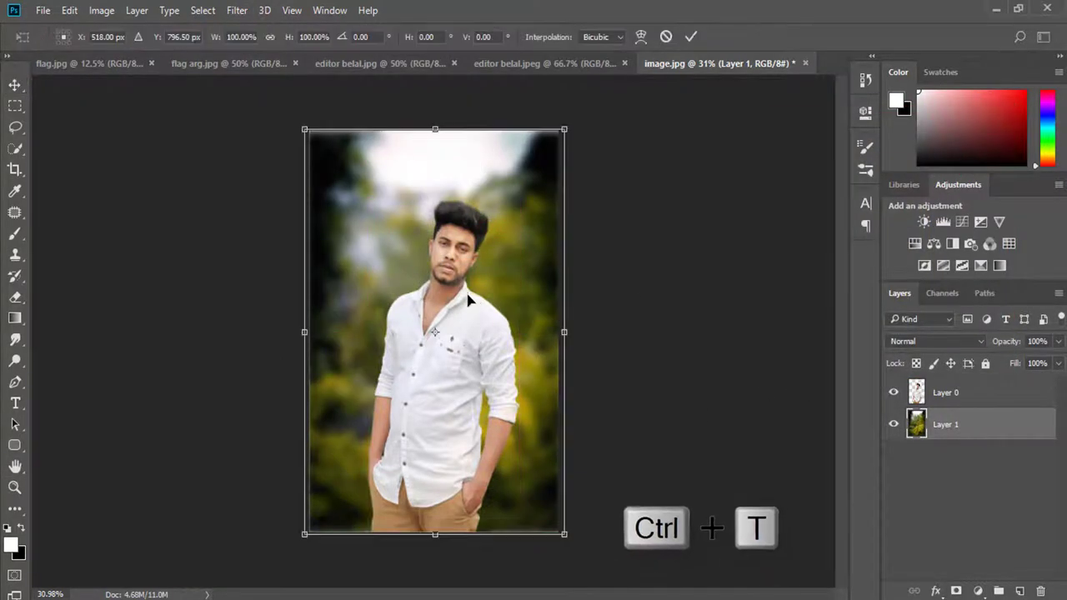
{"action": "left_click_drag", "start_coordinate": [435, 534], "coordinate": [435, 540]}
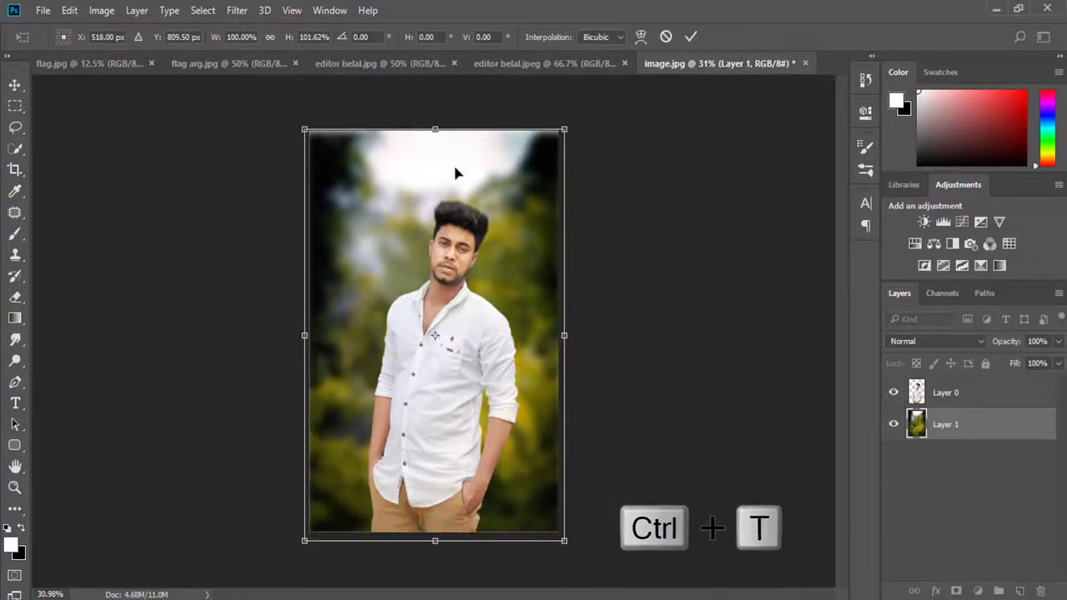
{"action": "left_click_drag", "start_coordinate": [435, 129], "coordinate": [435, 121]}
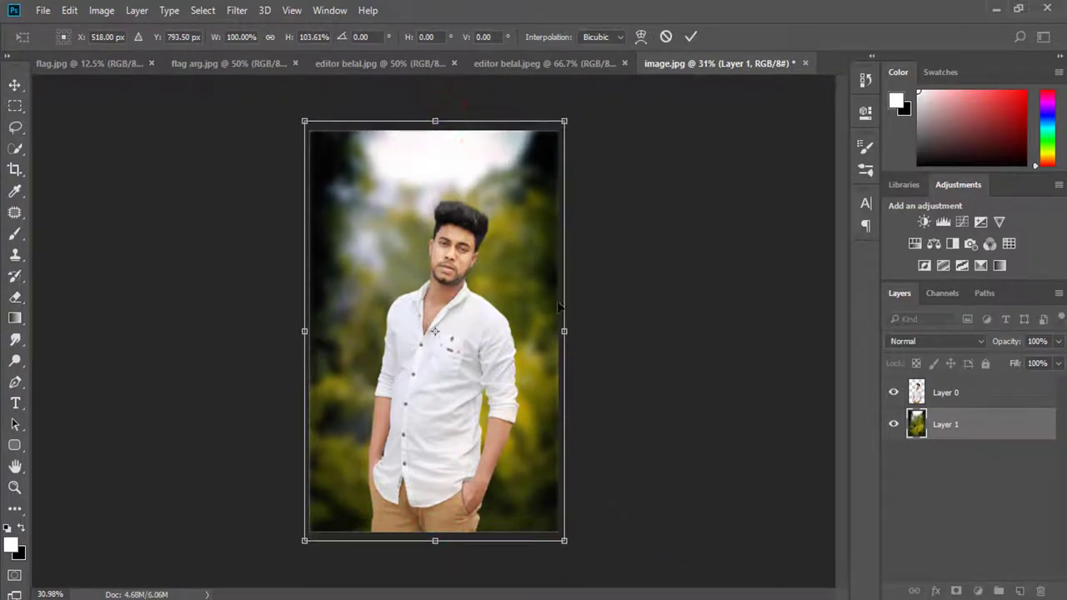
{"action": "left_click_drag", "start_coordinate": [570, 331], "coordinate": [576, 331]}
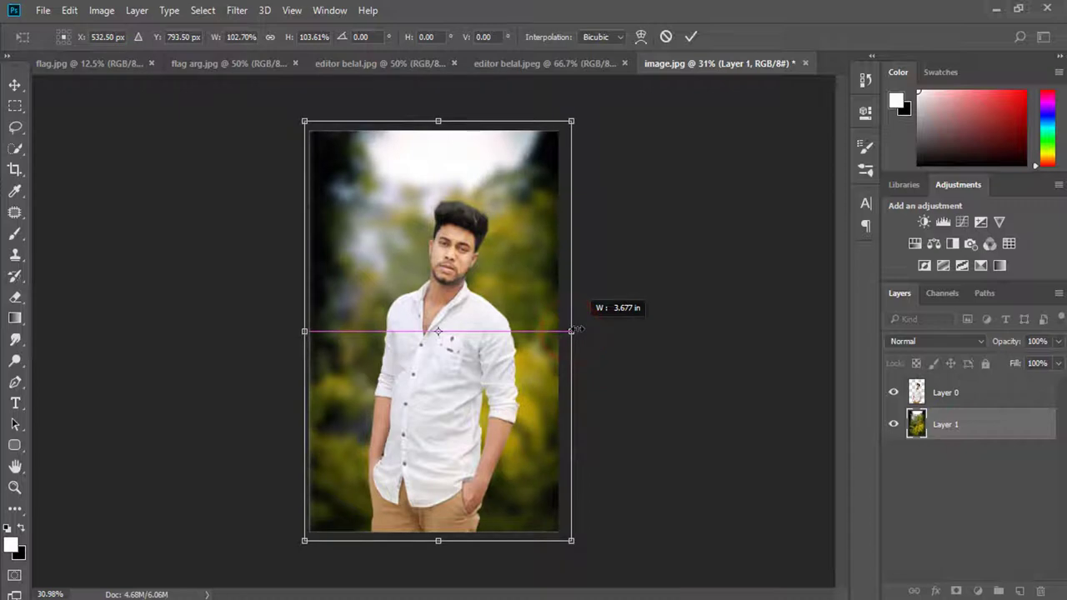
{"action": "left_click_drag", "start_coordinate": [305, 332], "coordinate": [300, 331]}
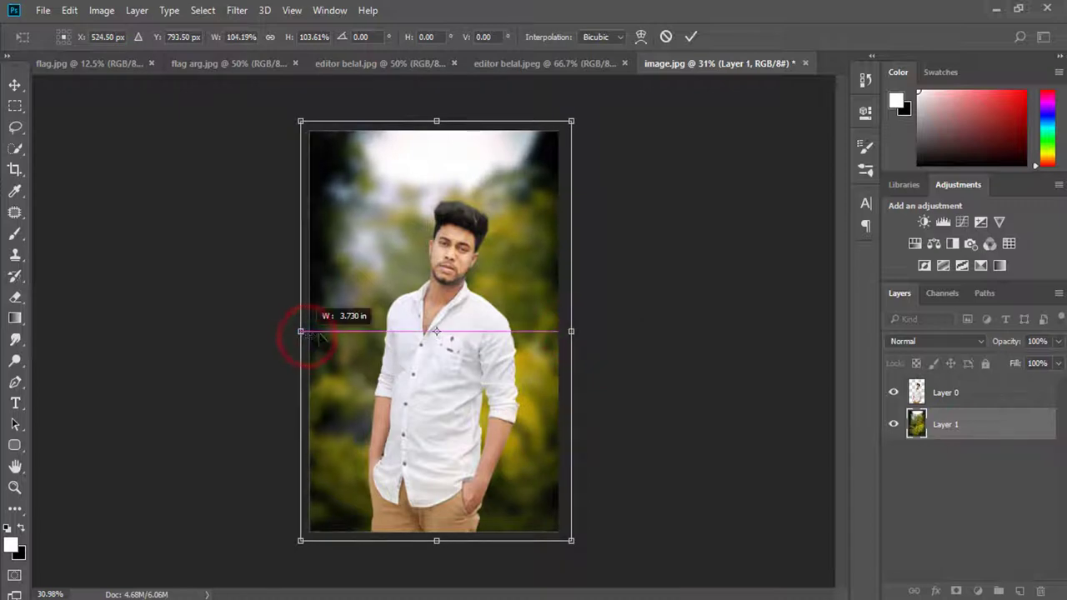
{"action": "left_click", "coordinate": [690, 37]}
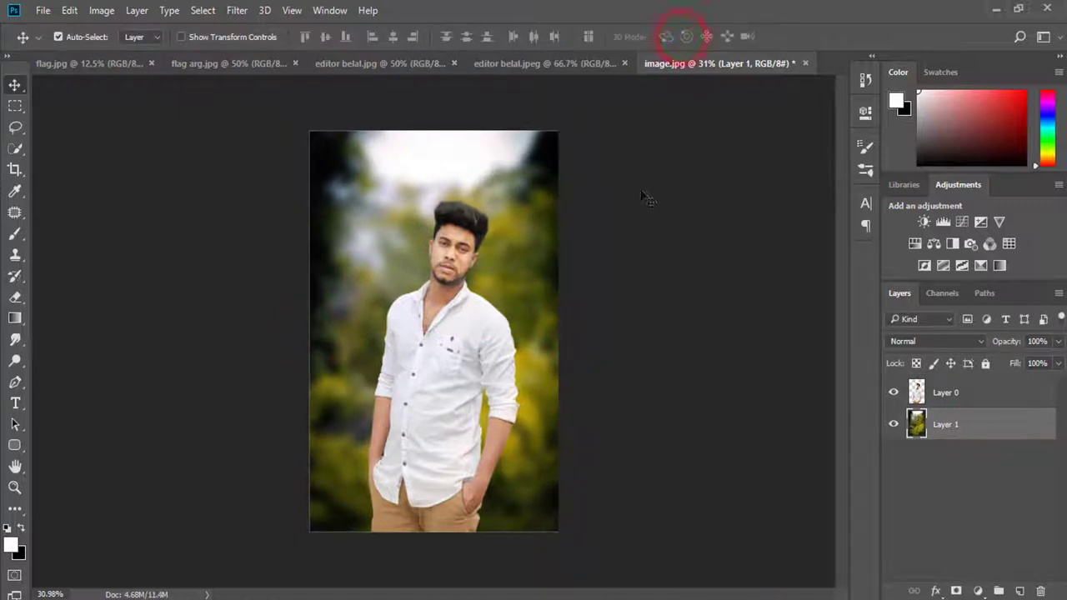
{"action": "scroll", "coordinate": [509, 291], "scroll_direction": "up", "scroll_amount": 1}
{"action": "scroll", "coordinate": [510, 292], "scroll_direction": "up", "scroll_amount": 1}
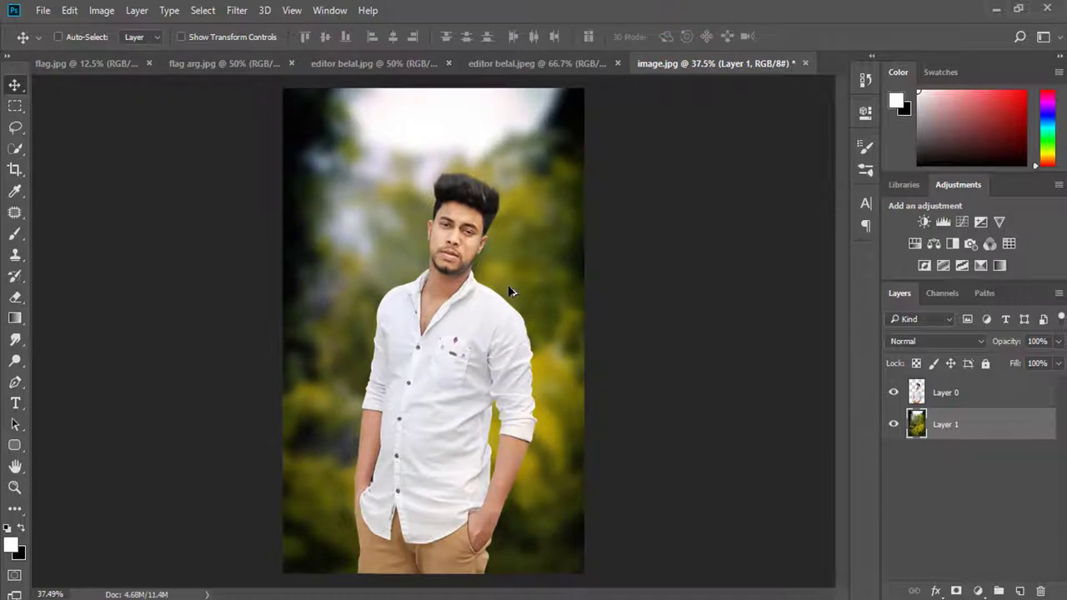
Add a Curves layer above Layer 0 with a raised midpoint and an inverted black mask.
{"action": "left_click", "coordinate": [994, 400]}
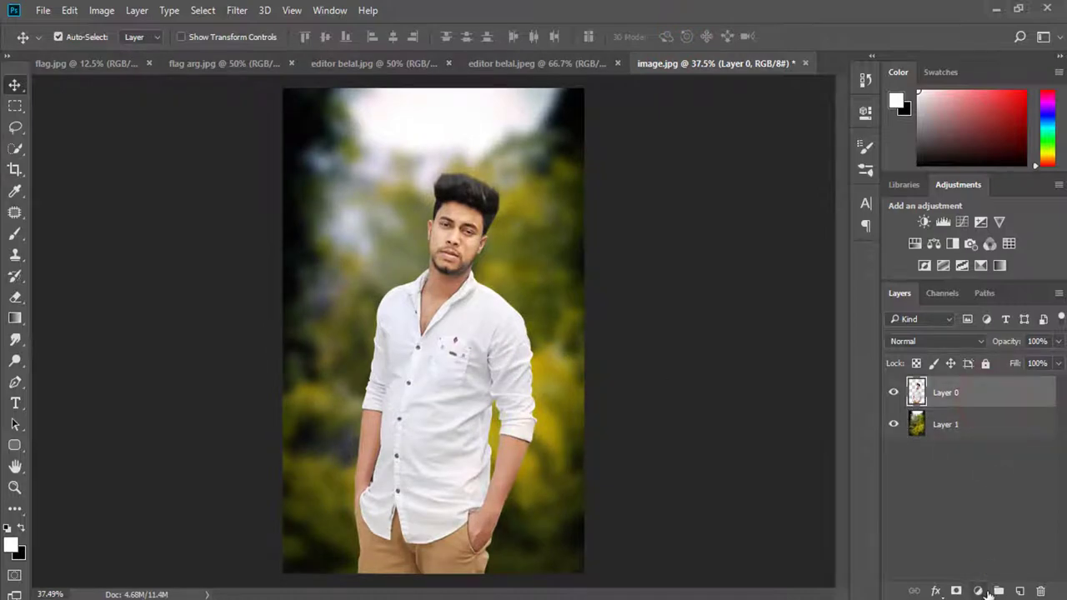
{"action": "scroll", "coordinate": [496, 260], "scroll_direction": "up", "scroll_amount": 2}
{"action": "scroll", "coordinate": [441, 246], "scroll_direction": "up", "scroll_amount": 2}
{"action": "scroll", "coordinate": [442, 246], "scroll_direction": "down", "scroll_amount": 2}
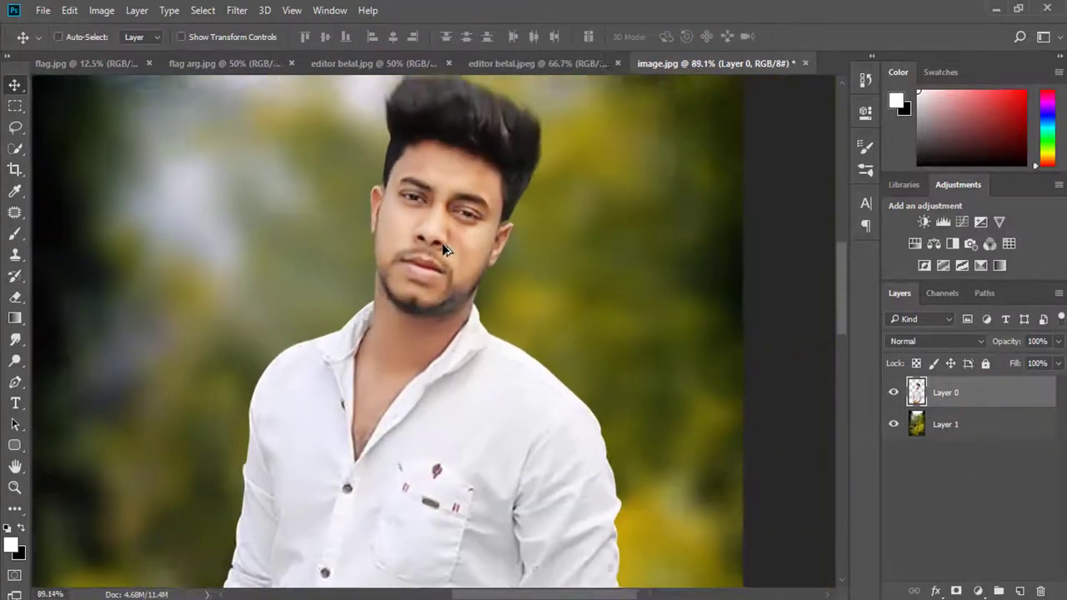
{"action": "scroll", "coordinate": [446, 251], "scroll_direction": "down", "scroll_amount": 1}
{"action": "scroll", "coordinate": [453, 261], "scroll_direction": "up", "scroll_amount": 2}
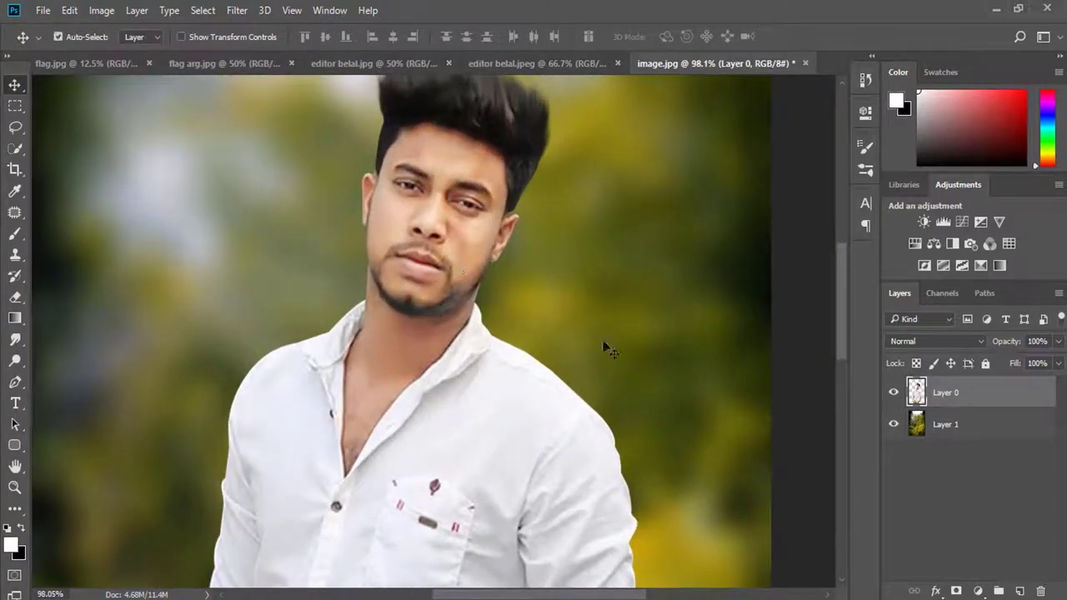
{"action": "left_click", "coordinate": [981, 591]}
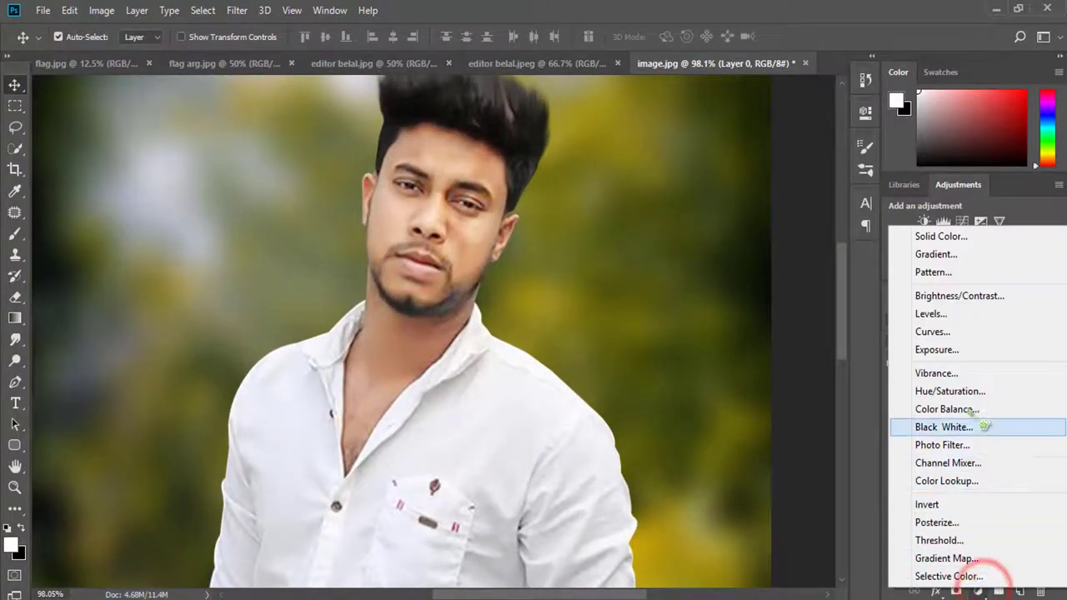
{"action": "left_click", "coordinate": [934, 332]}
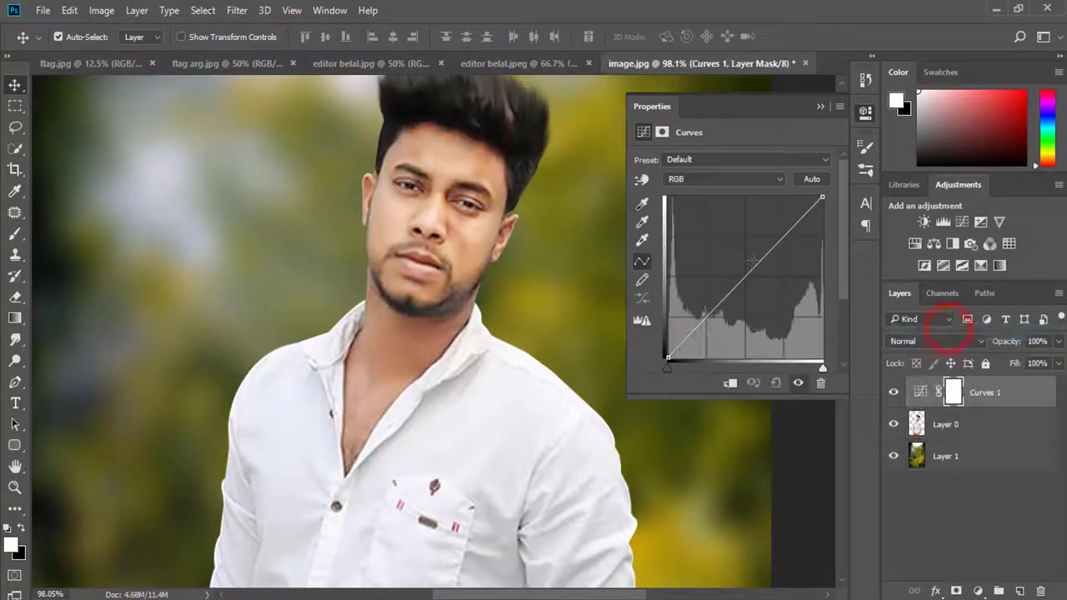
{"action": "left_click_drag", "start_coordinate": [753, 271], "coordinate": [743, 263]}
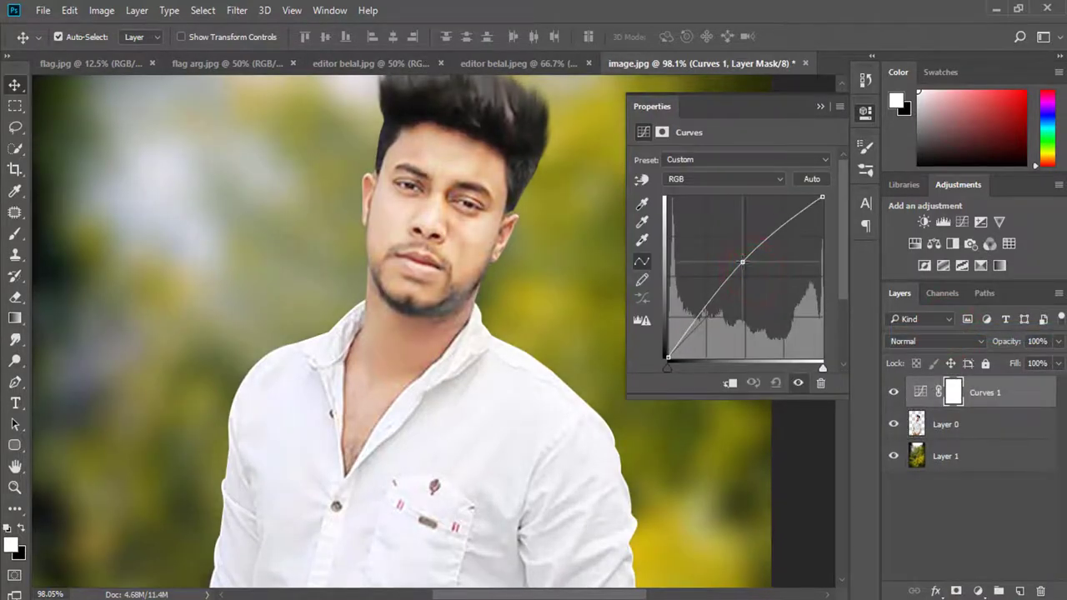
{"action": "left_click", "coordinate": [822, 108]}
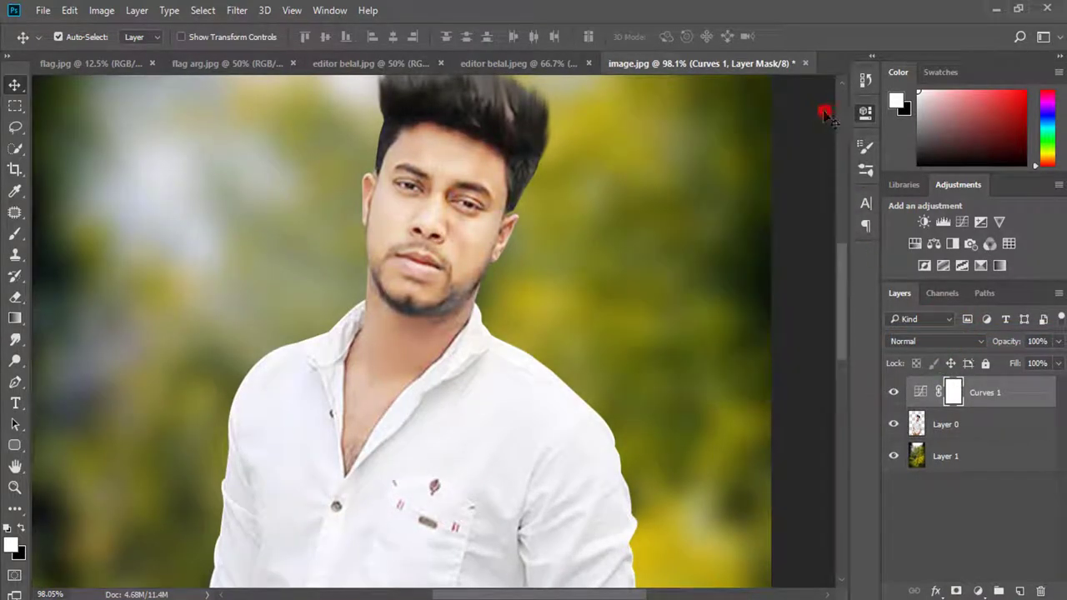
{"action": "key", "text": "ctrl+i"}
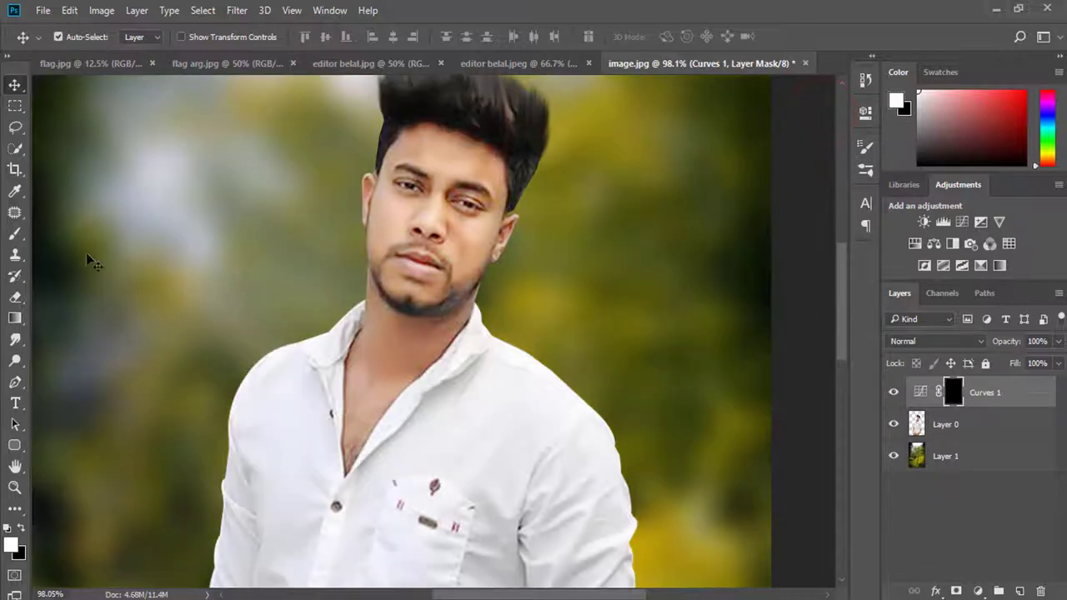
Paint white on the Curves mask over the cheek below the eye.
{"action": "left_click", "coordinate": [15, 233]}
{"action": "scroll", "coordinate": [425, 333], "scroll_direction": "up", "scroll_amount": 3}
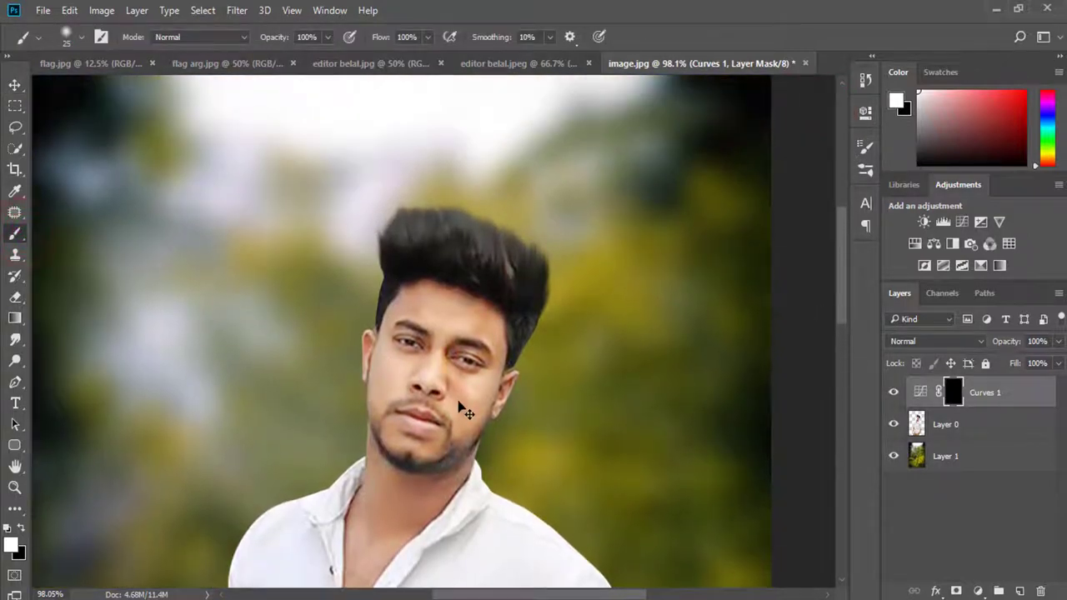
{"action": "scroll", "coordinate": [463, 408], "scroll_direction": "up", "scroll_amount": 2}
{"action": "left_click_drag", "start_coordinate": [458, 389], "coordinate": [465, 437]}
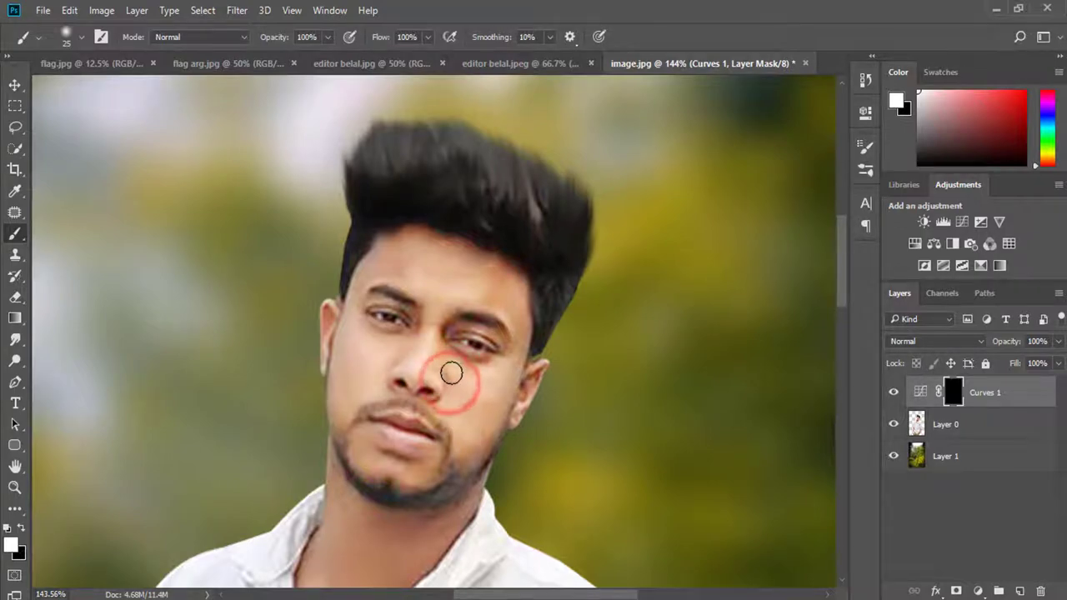
{"action": "scroll", "coordinate": [454, 377], "scroll_direction": "down", "scroll_amount": 2}
{"action": "scroll", "coordinate": [475, 392], "scroll_direction": "down", "scroll_amount": 2}
{"action": "scroll", "coordinate": [486, 428], "scroll_direction": "down", "scroll_amount": 1}
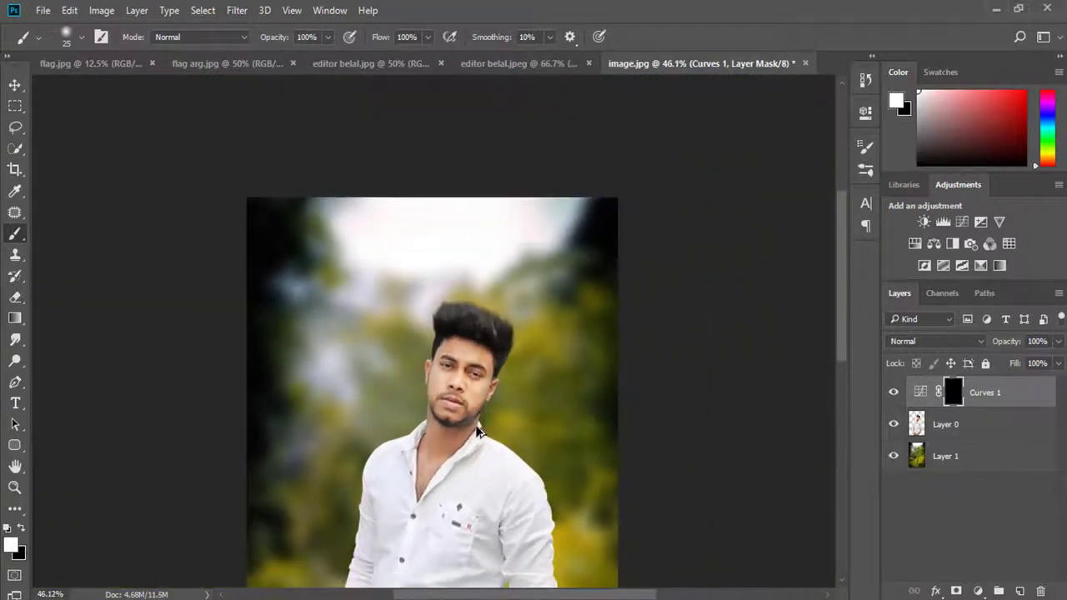
{"action": "scroll", "coordinate": [479, 431], "scroll_direction": "down", "scroll_amount": 1}
Merge the Curves 1 layer down into Layer 0 and select the Move tool.
{"action": "right_click", "coordinate": [1019, 385]}
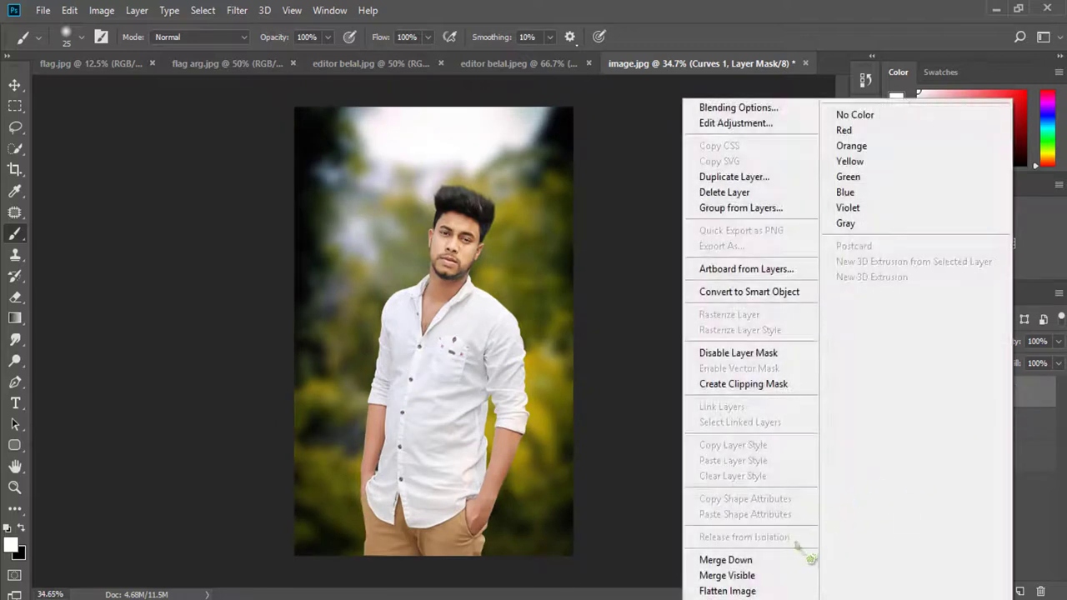
{"action": "left_click", "coordinate": [762, 564]}
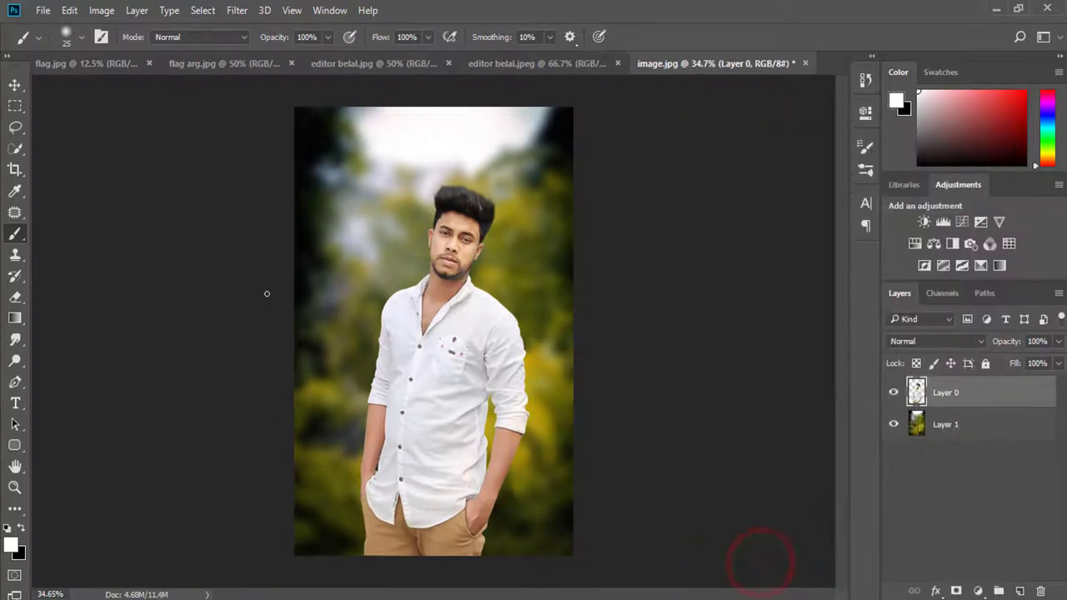
{"action": "left_click", "coordinate": [15, 87]}
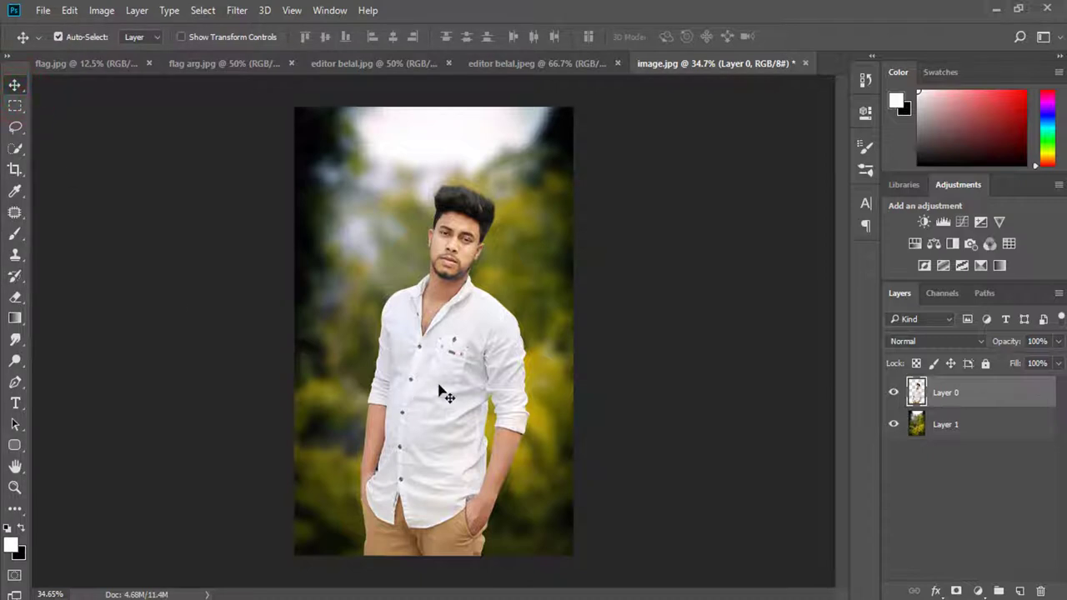
Paint a Quick Selection over the man's white shirt and arms.
{"action": "left_click", "coordinate": [16, 150]}
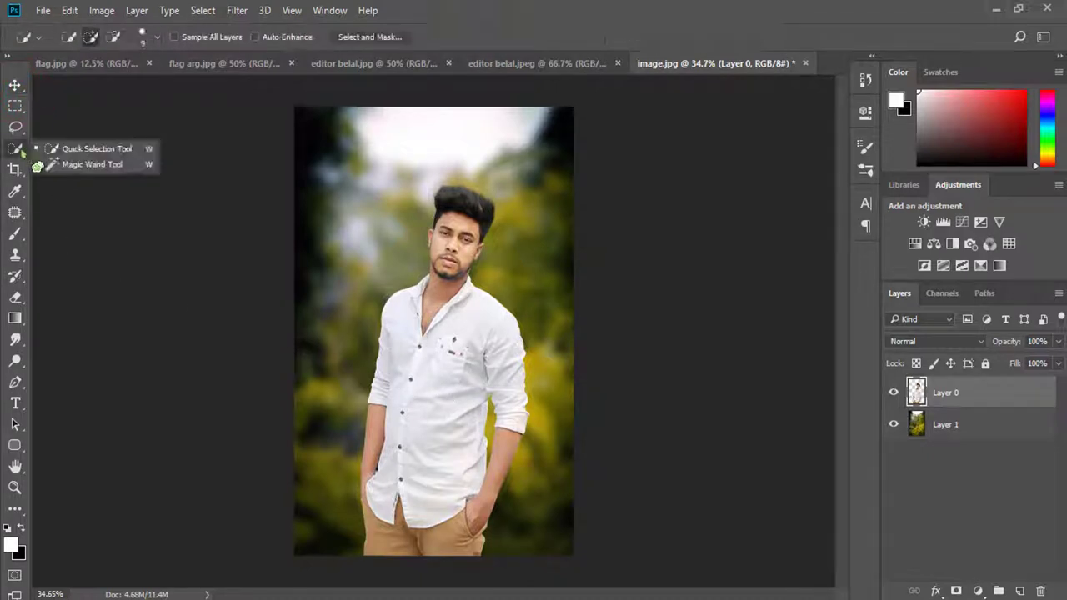
{"action": "left_click", "coordinate": [97, 154]}
{"action": "scroll", "coordinate": [471, 316], "scroll_direction": "up", "scroll_amount": 1}
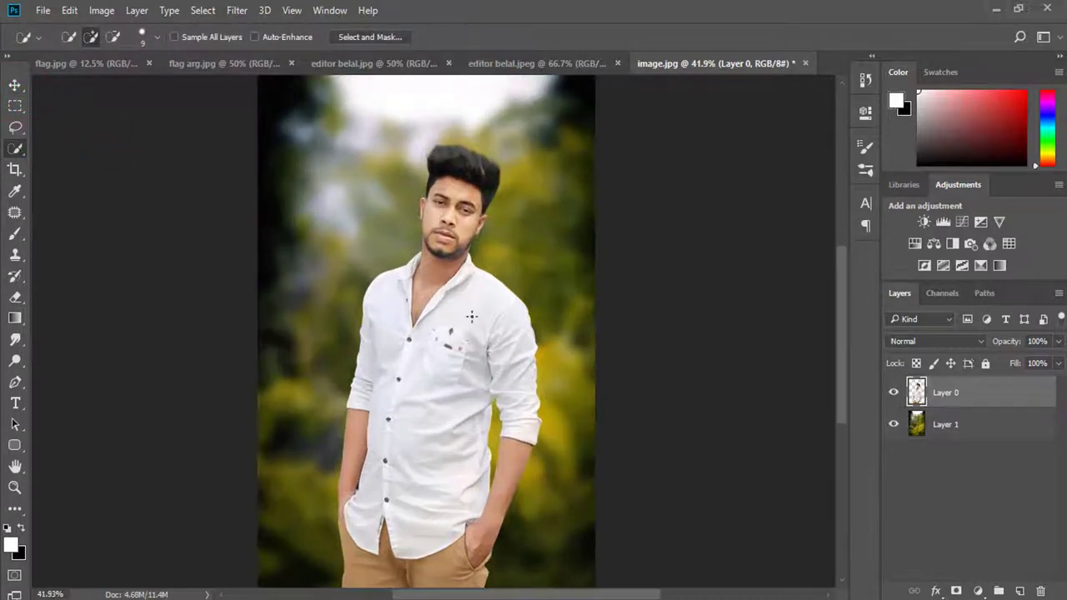
{"action": "left_click_drag", "start_coordinate": [459, 310], "coordinate": [434, 405]}
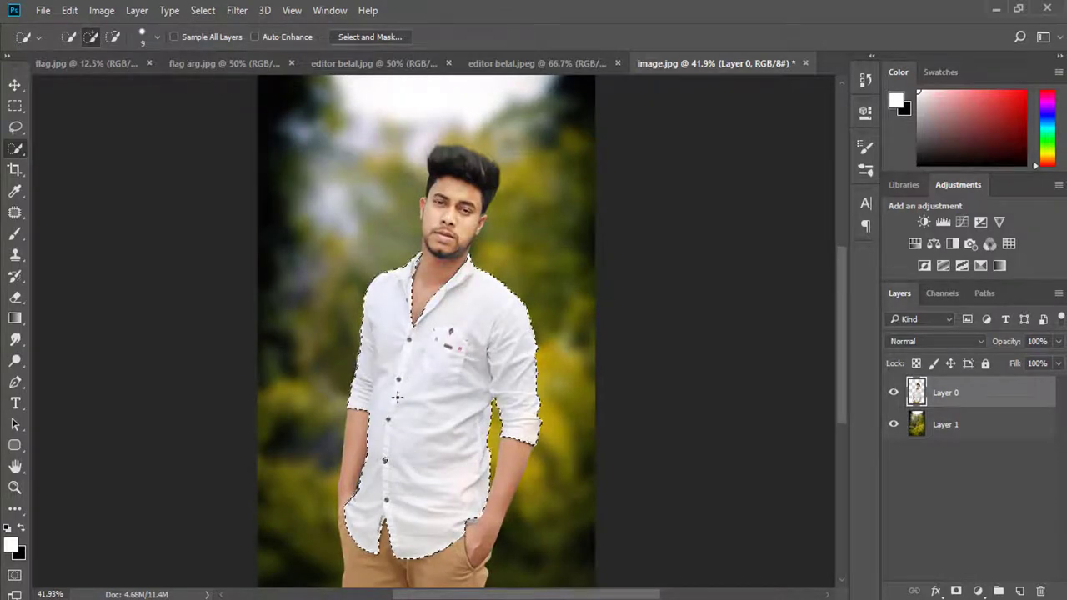
{"action": "left_click", "coordinate": [385, 319]}
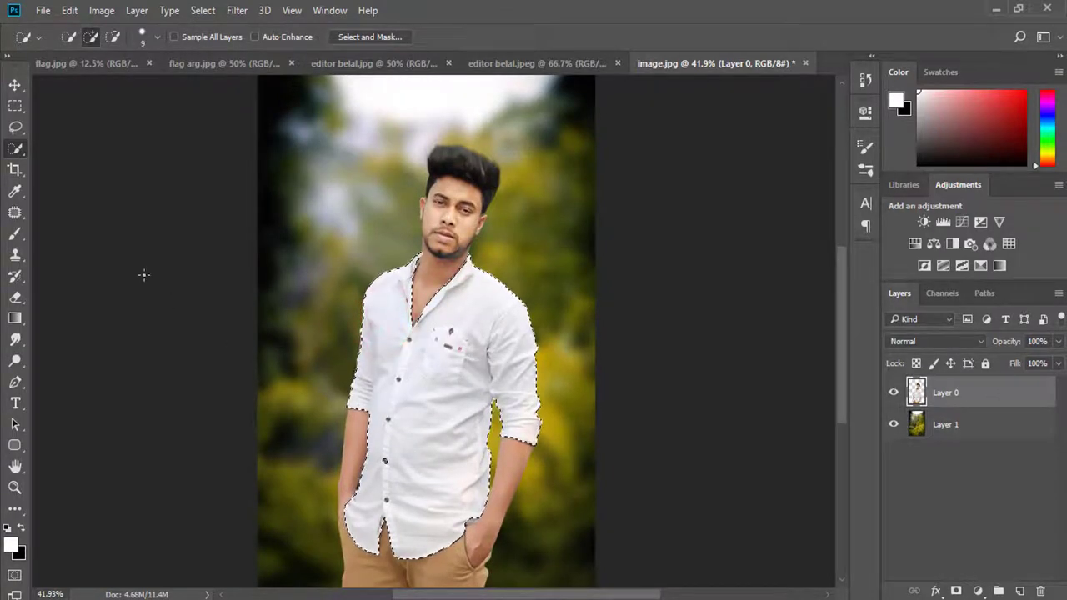
With the Lasso, fix the selection edge along the left neck and collar tip.
{"action": "left_click", "coordinate": [18, 128]}
{"action": "scroll", "coordinate": [442, 313], "scroll_direction": "up", "scroll_amount": 3}
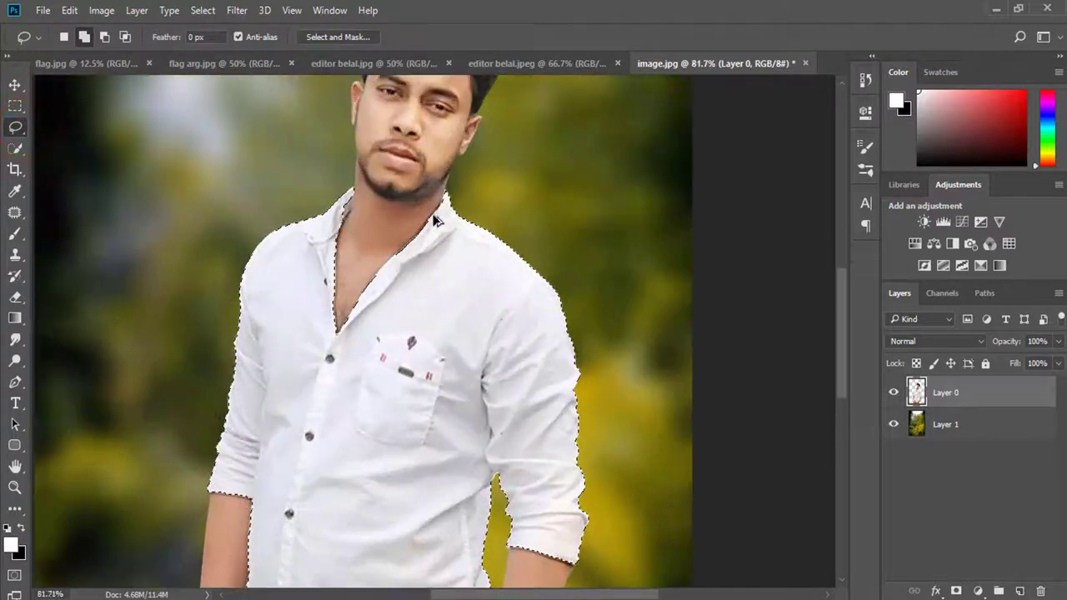
{"action": "scroll", "coordinate": [417, 219], "scroll_direction": "up", "scroll_amount": 3}
{"action": "scroll", "coordinate": [274, 260], "scroll_direction": "up", "scroll_amount": 3}
{"action": "scroll", "coordinate": [278, 265], "scroll_direction": "up", "scroll_amount": 2}
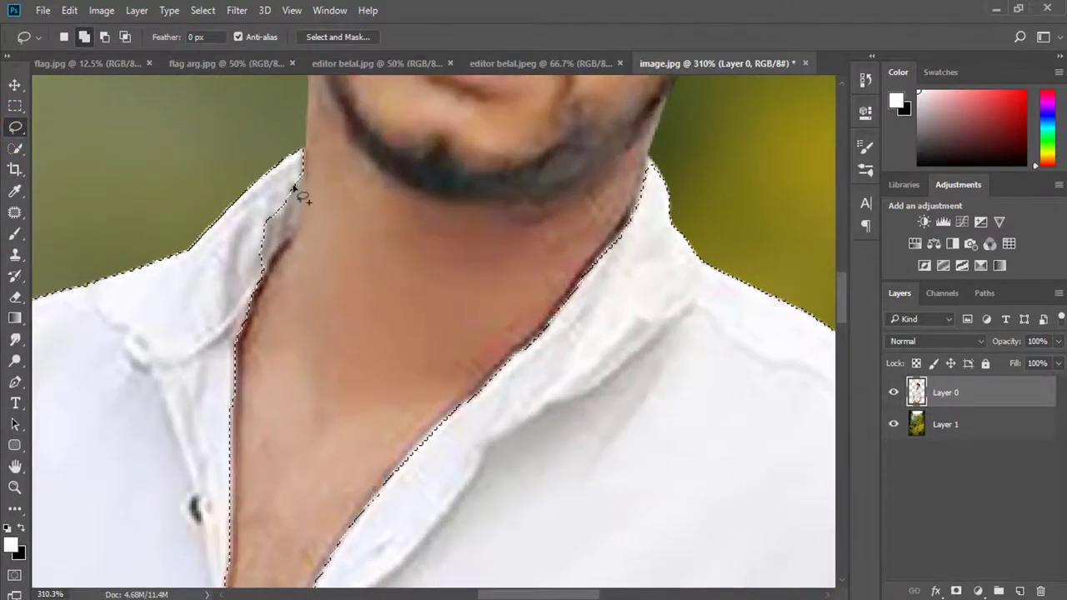
{"action": "mouse_move", "coordinate": [277, 265]}
{"action": "left_mouse_down"}
{"action": "mouse_move", "coordinate": [300, 171]}
{"action": "mouse_move", "coordinate": [298, 227]}
{"action": "left_mouse_up"}
{"action": "mouse_move", "coordinate": [236, 296]}
{"action": "left_mouse_down"}
{"action": "mouse_move", "coordinate": [267, 136]}
{"action": "mouse_move", "coordinate": [288, 163]}
{"action": "mouse_move", "coordinate": [300, 147]}
{"action": "left_mouse_up"}
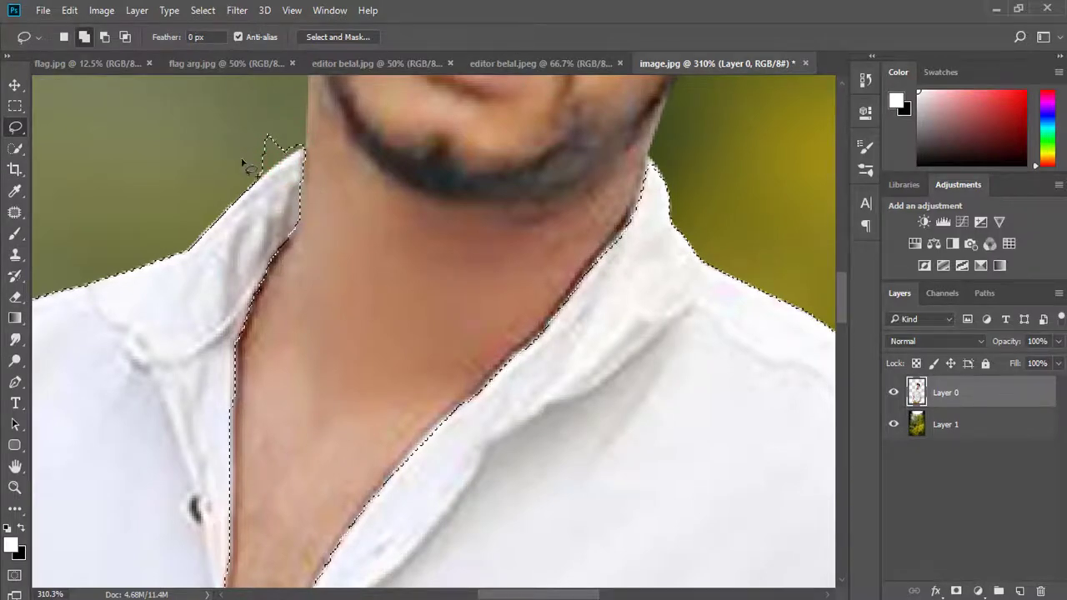
Refine the selection along the sleeve and hem, removing background beside the arm.
{"action": "scroll", "coordinate": [202, 179], "scroll_direction": "down", "scroll_amount": 2}
{"action": "scroll", "coordinate": [233, 210], "scroll_direction": "down", "scroll_amount": 3}
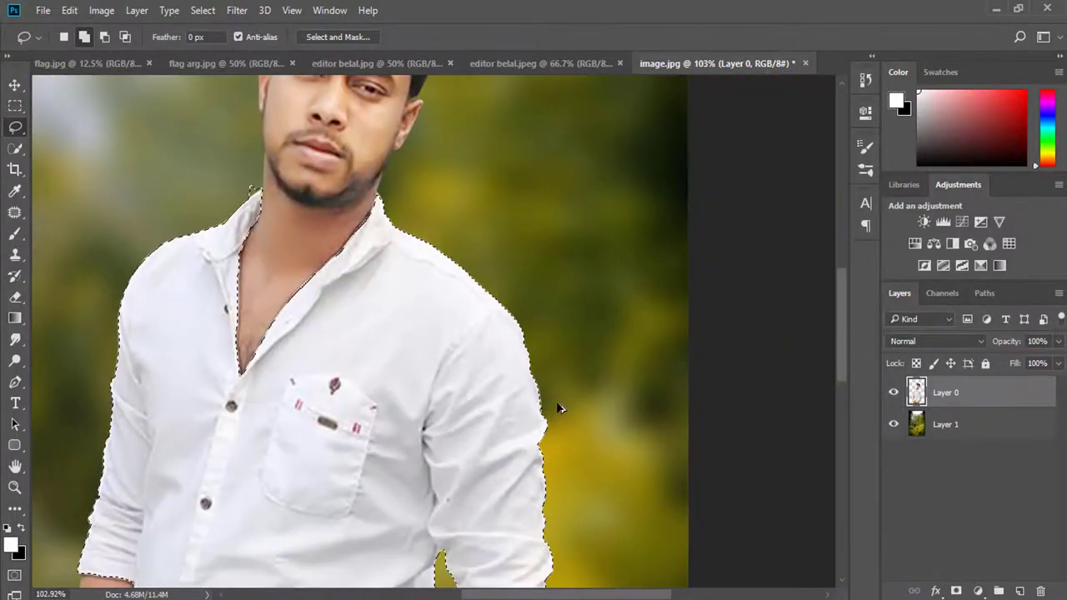
{"action": "scroll", "coordinate": [558, 410], "scroll_direction": "down", "scroll_amount": 1}
{"action": "scroll", "coordinate": [567, 431], "scroll_direction": "down", "scroll_amount": 4}
{"action": "scroll", "coordinate": [566, 436], "scroll_direction": "down", "scroll_amount": 2}
{"action": "scroll", "coordinate": [488, 296], "scroll_direction": "up", "scroll_amount": 2}
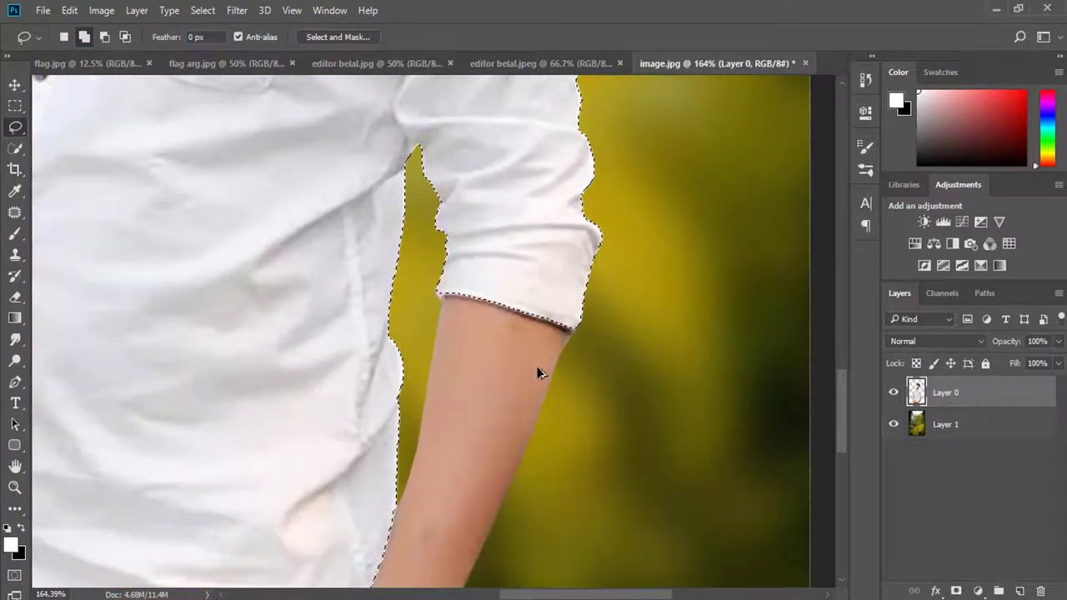
{"action": "scroll", "coordinate": [541, 374], "scroll_direction": "up", "scroll_amount": 3}
{"action": "left_click_drag", "start_coordinate": [604, 250], "coordinate": [612, 302]}
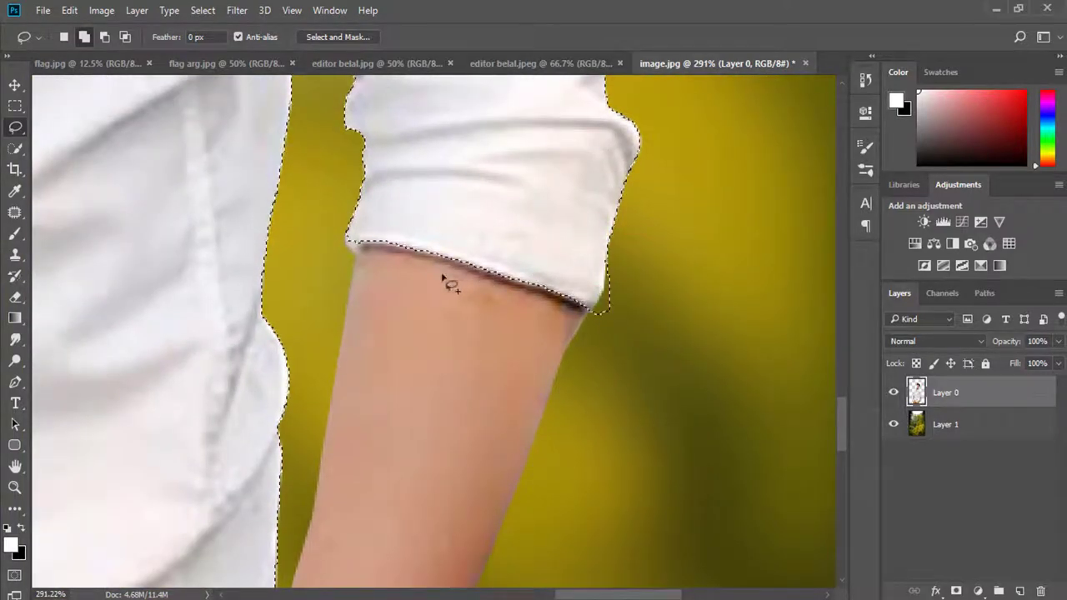
{"action": "left_click_drag", "start_coordinate": [364, 241], "coordinate": [351, 253]}
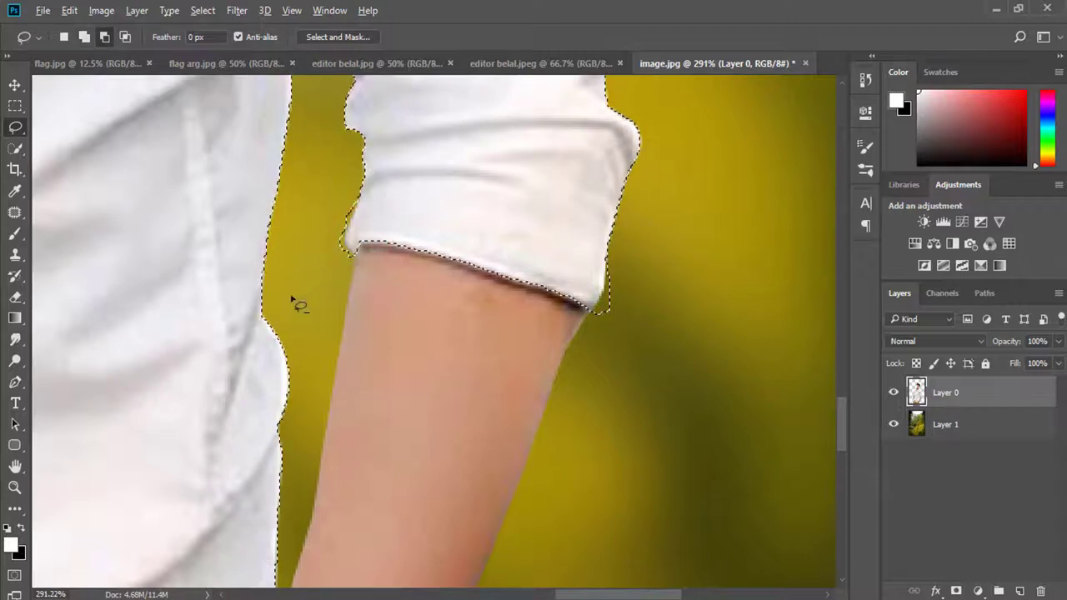
{"action": "left_click_drag", "start_coordinate": [259, 305], "coordinate": [440, 243]}
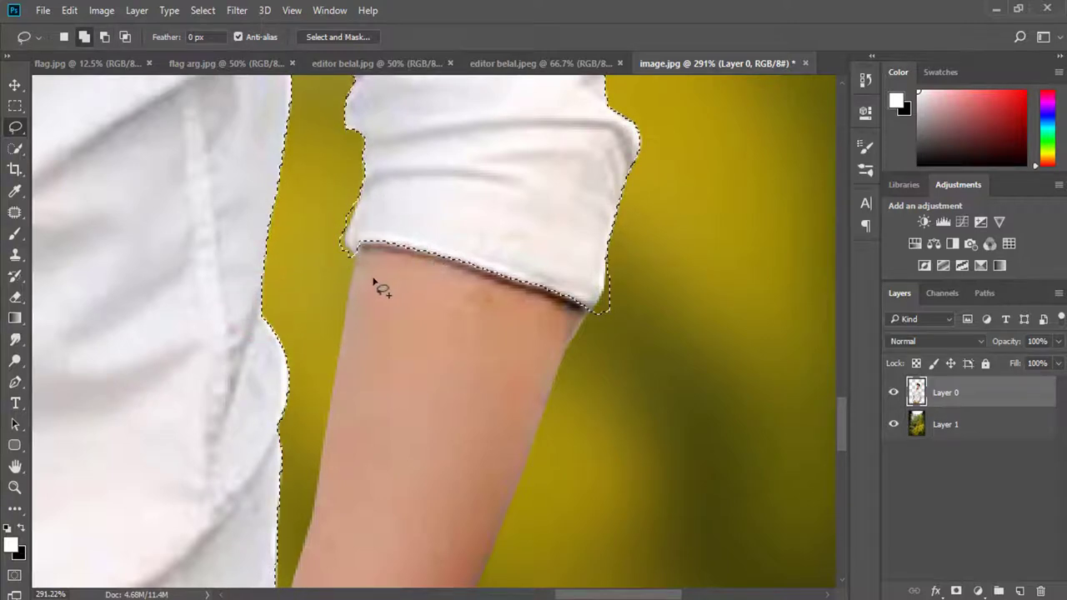
Bring the lower shirt buttons into view and adjust the selection edge there.
{"action": "left_click_drag", "start_coordinate": [308, 297], "coordinate": [548, 235]}
{"action": "left_click_drag", "start_coordinate": [448, 274], "coordinate": [600, 279]}
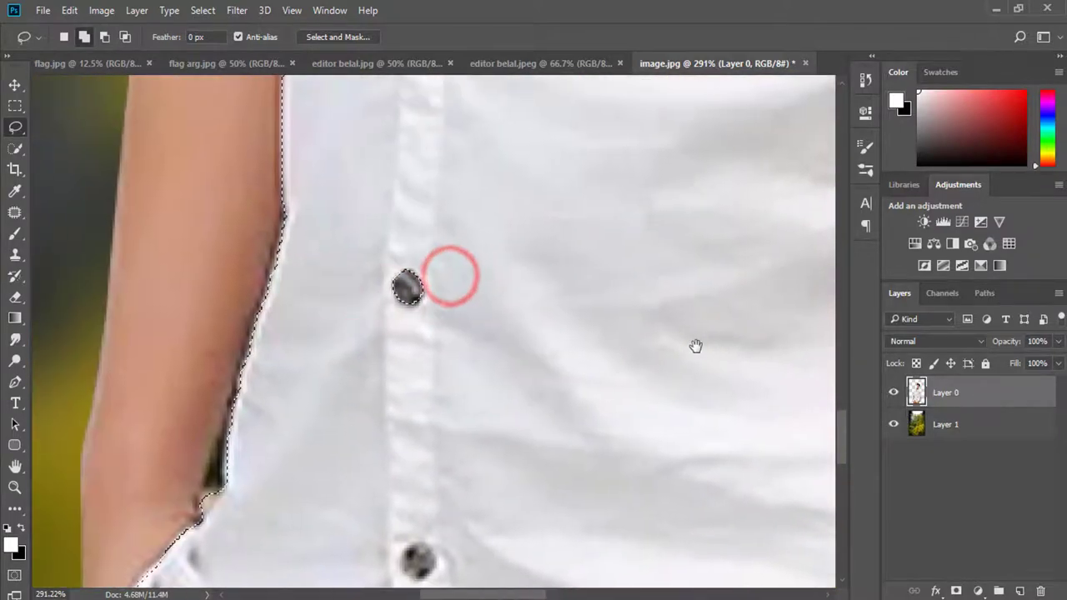
{"action": "left_click_drag", "start_coordinate": [364, 248], "coordinate": [450, 236]}
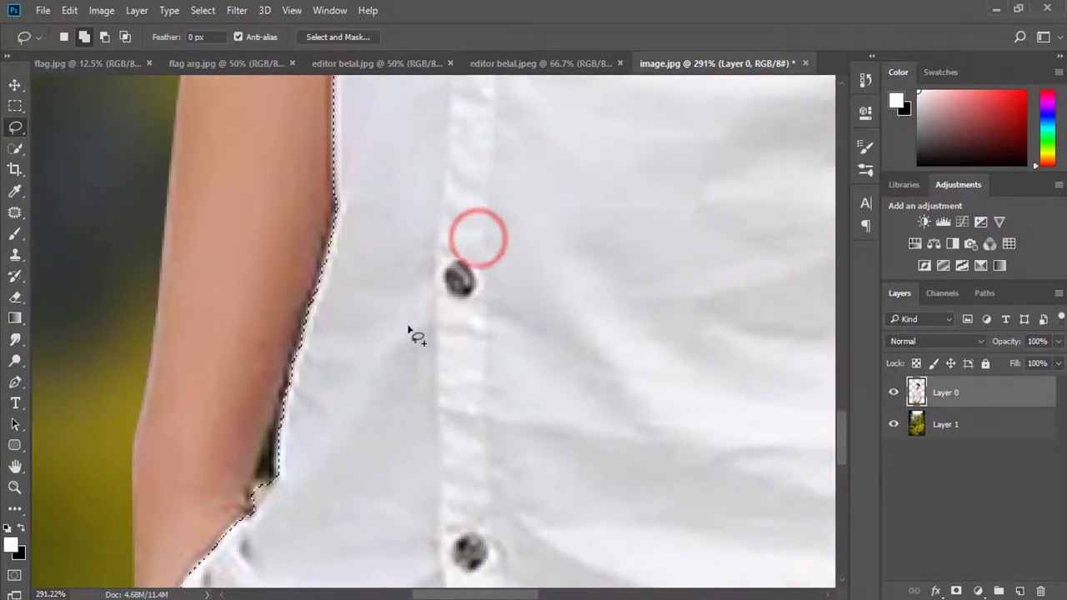
{"action": "scroll", "coordinate": [331, 388], "scroll_direction": "down", "scroll_amount": 3}
{"action": "scroll", "coordinate": [316, 341], "scroll_direction": "down", "scroll_amount": 3}
{"action": "mouse_move", "coordinate": [280, 281]}
{"action": "left_mouse_down"}
{"action": "mouse_move", "coordinate": [254, 292]}
{"action": "mouse_move", "coordinate": [253, 319]}
{"action": "left_mouse_up"}
{"action": "scroll", "coordinate": [309, 335], "scroll_direction": "down", "scroll_amount": 2}
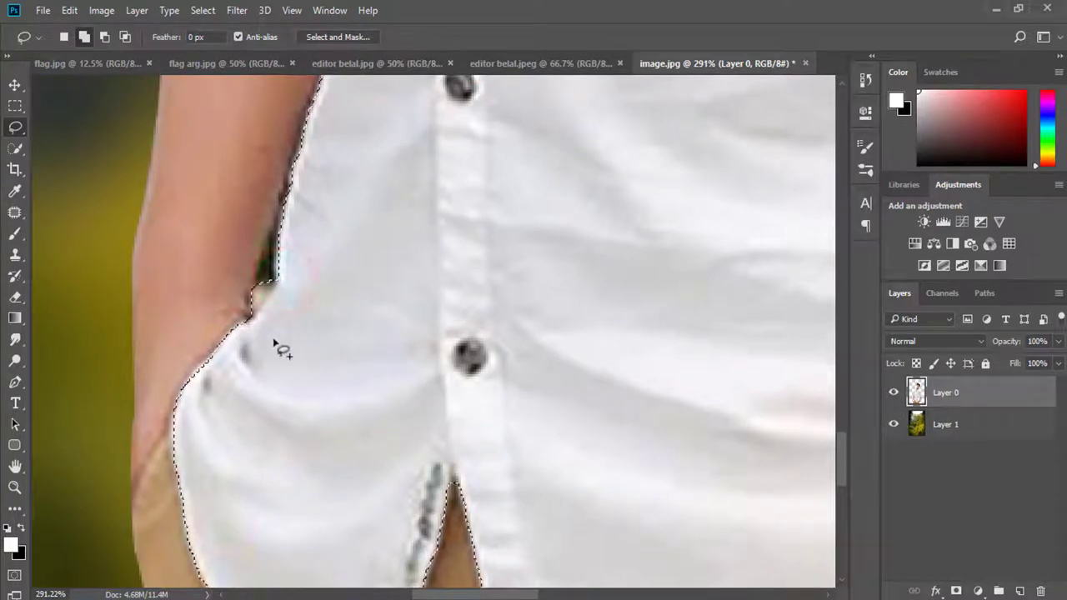
{"action": "scroll", "coordinate": [278, 350], "scroll_direction": "down", "scroll_amount": 2}
{"action": "scroll", "coordinate": [273, 337], "scroll_direction": "down", "scroll_amount": 1}
{"action": "scroll", "coordinate": [342, 489], "scroll_direction": "up", "scroll_amount": 2}
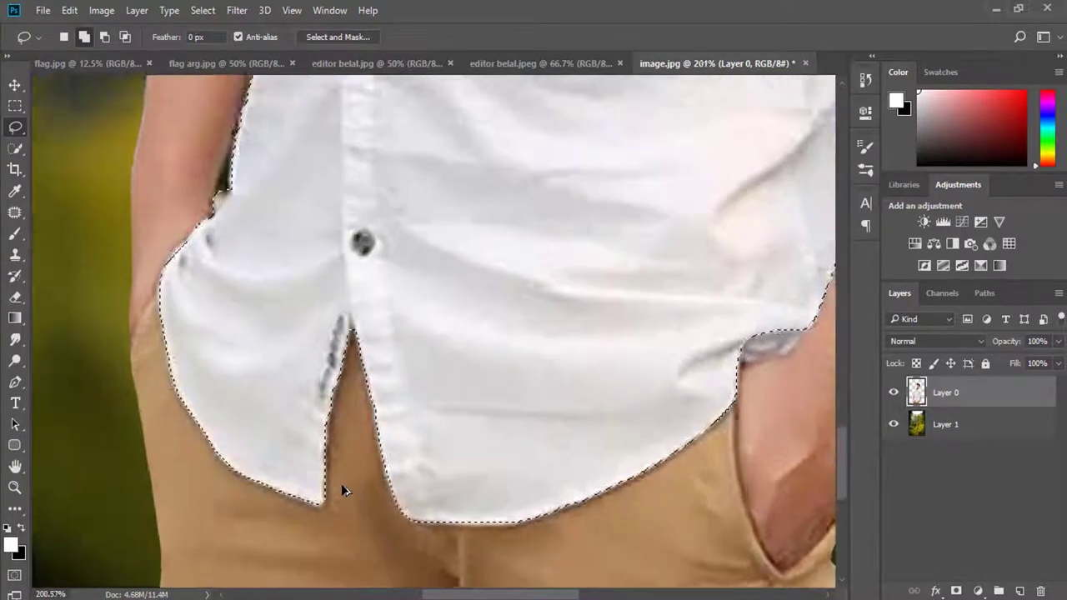
{"action": "scroll", "coordinate": [341, 488], "scroll_direction": "up", "scroll_amount": 2}
Add the front slit's edges and tip to the shirt selection.
{"action": "left_click_drag", "start_coordinate": [351, 273], "coordinate": [351, 297]}
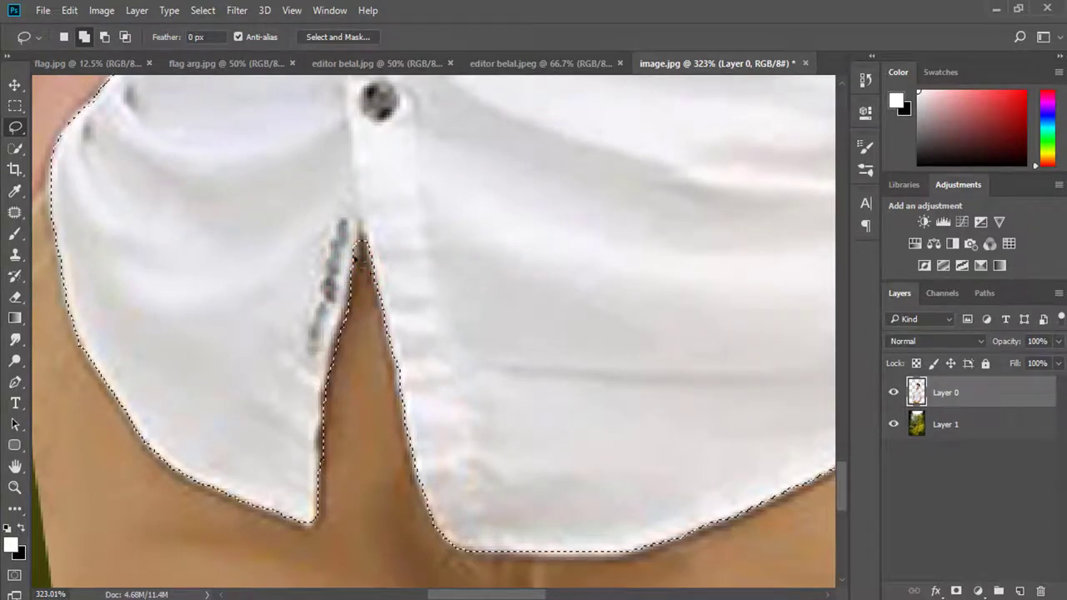
{"action": "left_click_drag", "start_coordinate": [365, 242], "coordinate": [397, 383]}
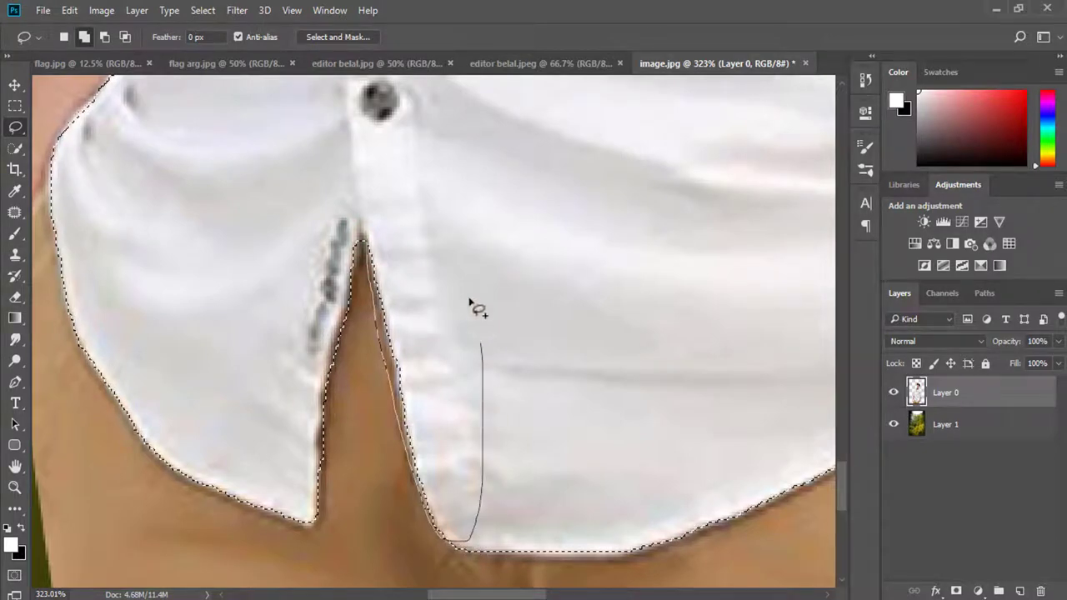
{"action": "left_click_drag", "start_coordinate": [471, 305], "coordinate": [400, 298]}
{"action": "left_click_drag", "start_coordinate": [360, 238], "coordinate": [371, 253]}
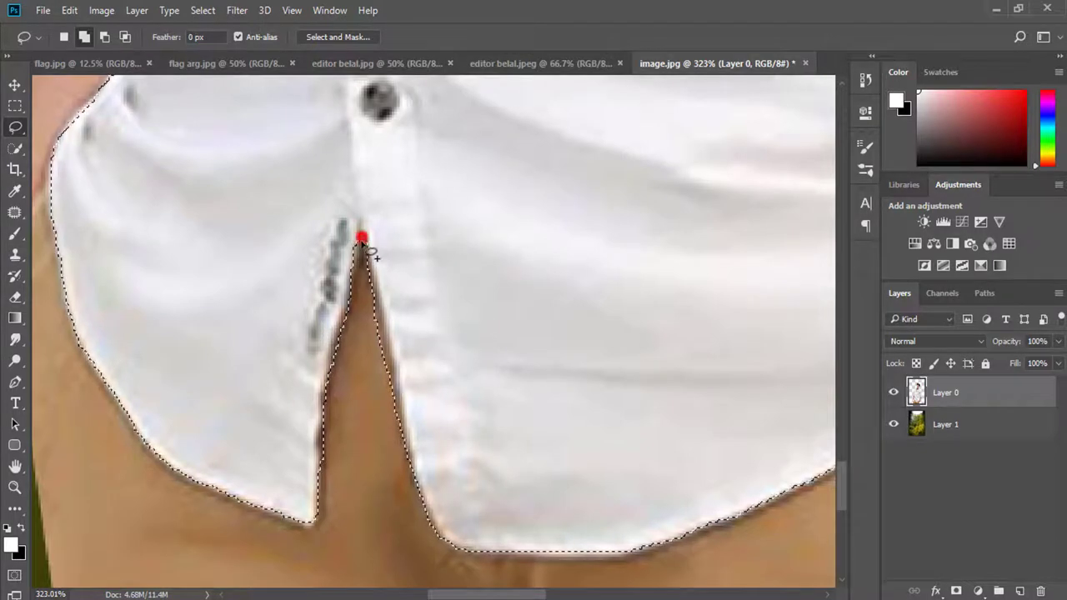
Tighten the selection edge beside the right hand in the pocket.
{"action": "scroll", "coordinate": [313, 199], "scroll_direction": "down", "scroll_amount": 5}
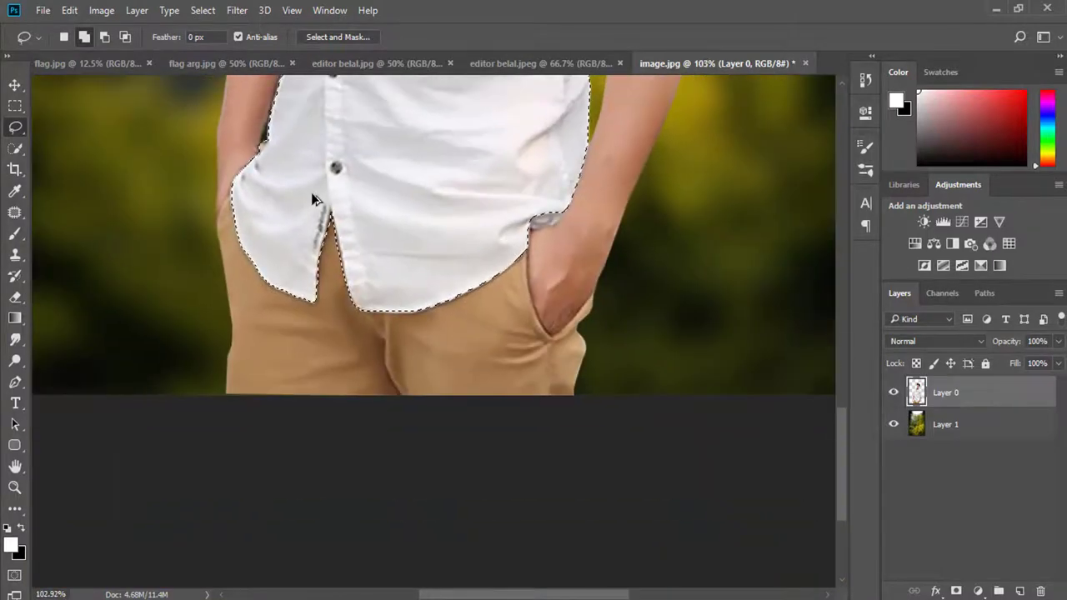
{"action": "scroll", "coordinate": [488, 274], "scroll_direction": "down", "scroll_amount": 1}
{"action": "scroll", "coordinate": [579, 220], "scroll_direction": "up", "scroll_amount": 3}
{"action": "scroll", "coordinate": [583, 172], "scroll_direction": "up", "scroll_amount": 3}
{"action": "mouse_move", "coordinate": [586, 138]}
{"action": "left_mouse_down"}
{"action": "mouse_move", "coordinate": [594, 147]}
{"action": "mouse_move", "coordinate": [550, 185]}
{"action": "left_mouse_up"}
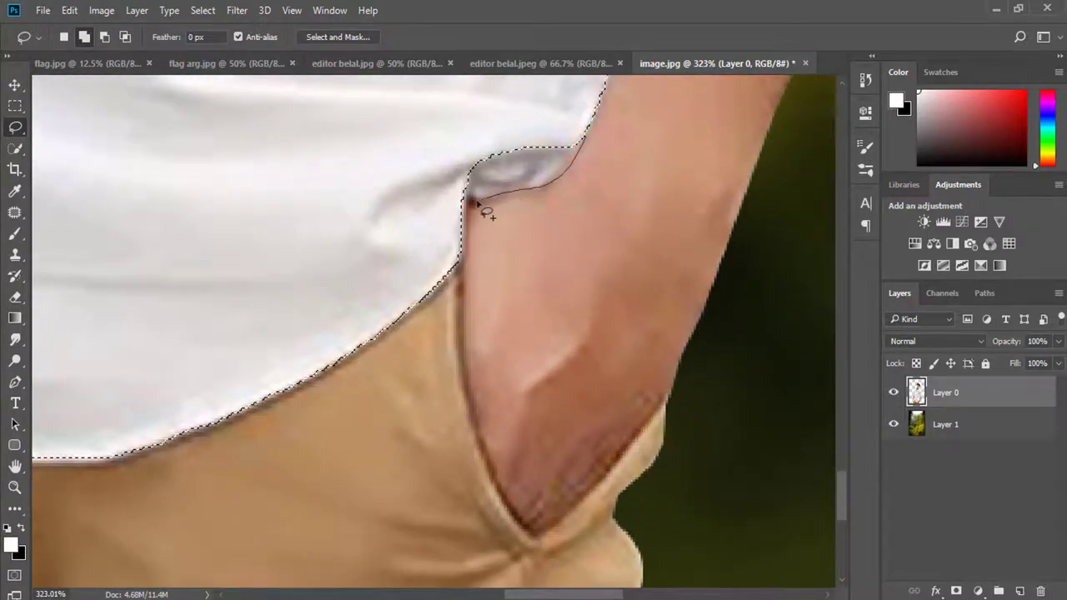
{"action": "scroll", "coordinate": [506, 116], "scroll_direction": "down", "scroll_amount": 4}
{"action": "scroll", "coordinate": [507, 134], "scroll_direction": "down", "scroll_amount": 2}
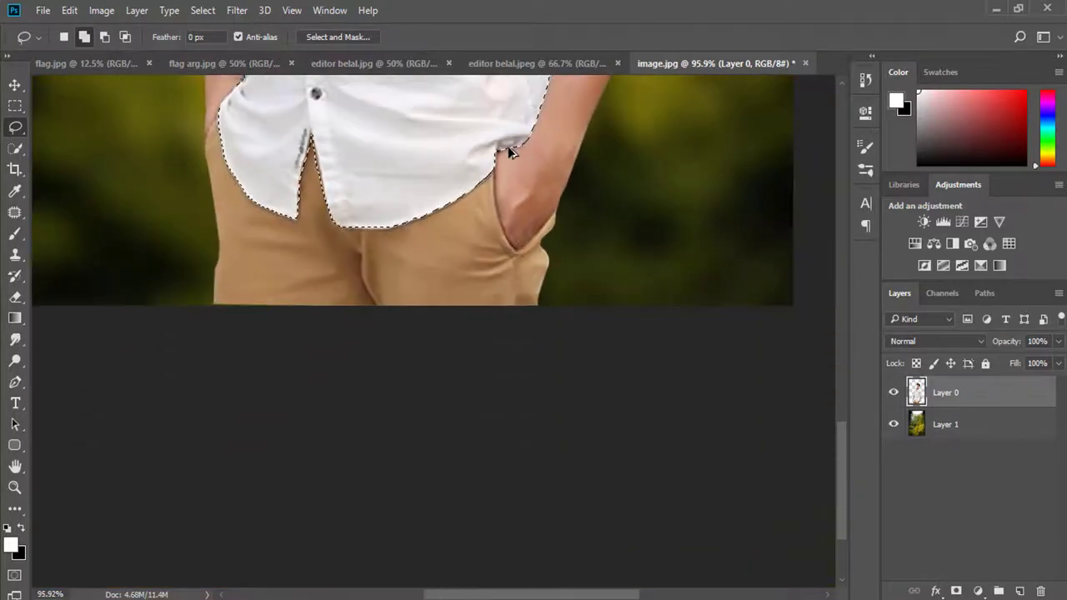
{"action": "scroll", "coordinate": [508, 150], "scroll_direction": "down", "scroll_amount": 1}
{"action": "scroll", "coordinate": [510, 155], "scroll_direction": "down", "scroll_amount": 1}
{"action": "scroll", "coordinate": [447, 305], "scroll_direction": "up", "scroll_amount": 3}
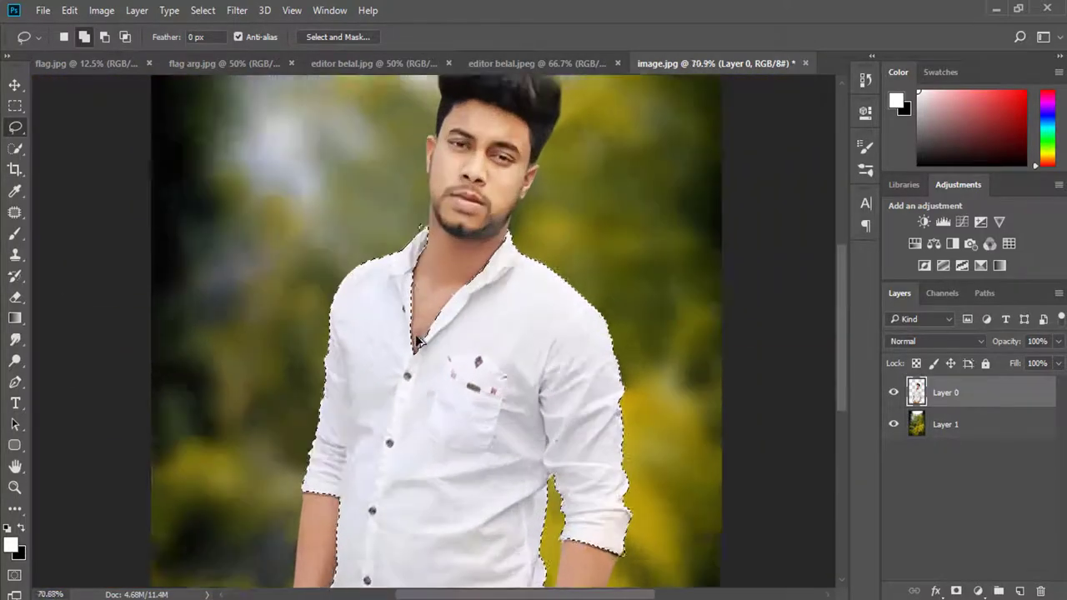
{"action": "scroll", "coordinate": [418, 333], "scroll_direction": "up", "scroll_amount": 2}
{"action": "scroll", "coordinate": [423, 334], "scroll_direction": "down", "scroll_amount": 2}
{"action": "scroll", "coordinate": [423, 334], "scroll_direction": "down", "scroll_amount": 2}
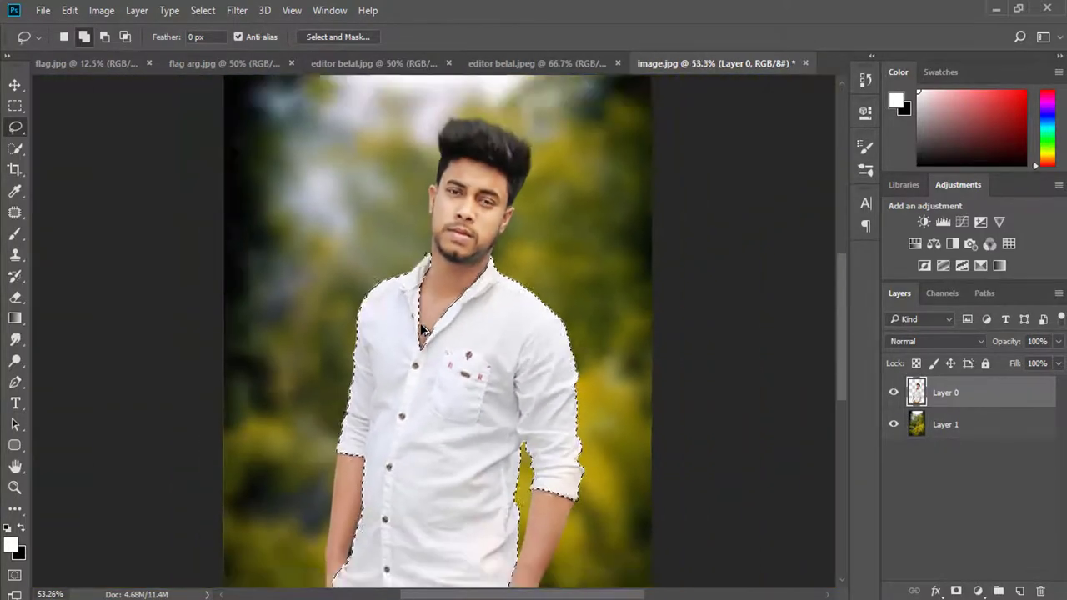
{"action": "scroll", "coordinate": [427, 333], "scroll_direction": "down", "scroll_amount": 1}
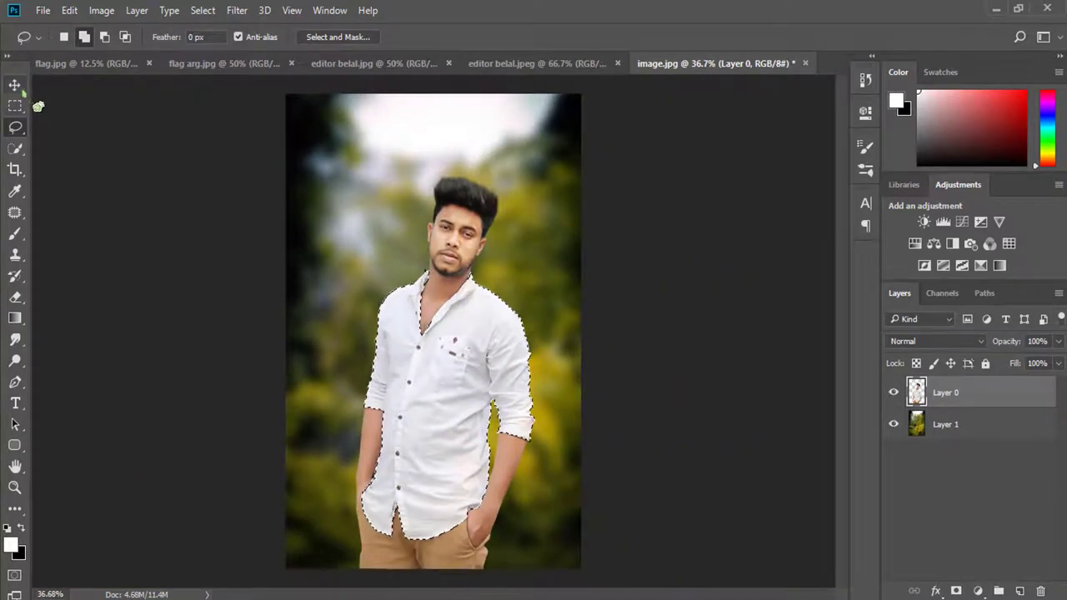
Copy the shirt to Layer 2, hide Layer 0, and switch to the flag arg.jpg document.
{"action": "left_click", "coordinate": [15, 85]}
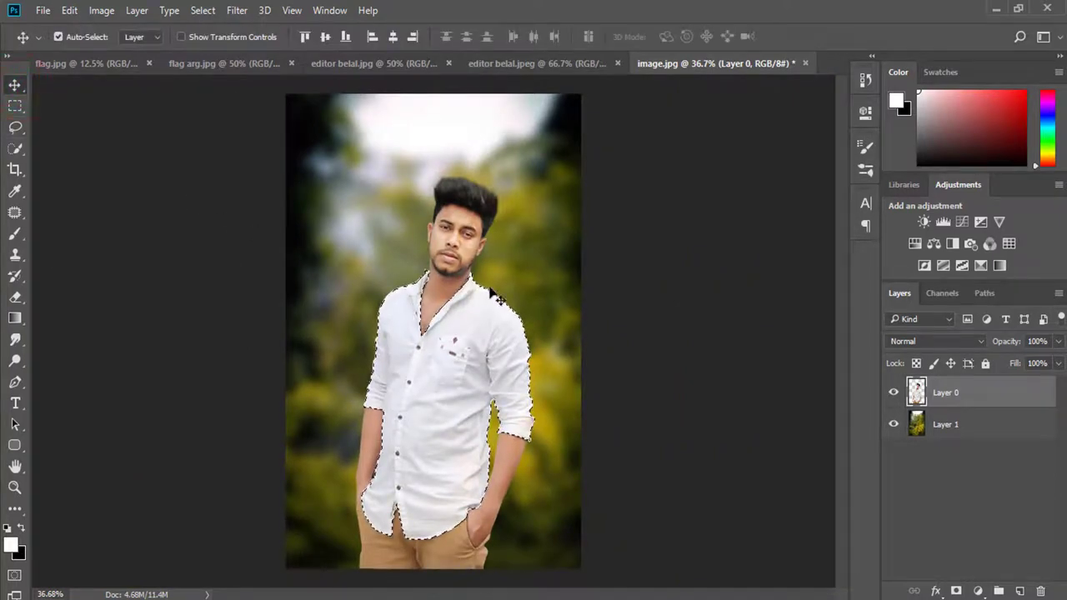
{"action": "key", "text": "ctrl+j"}
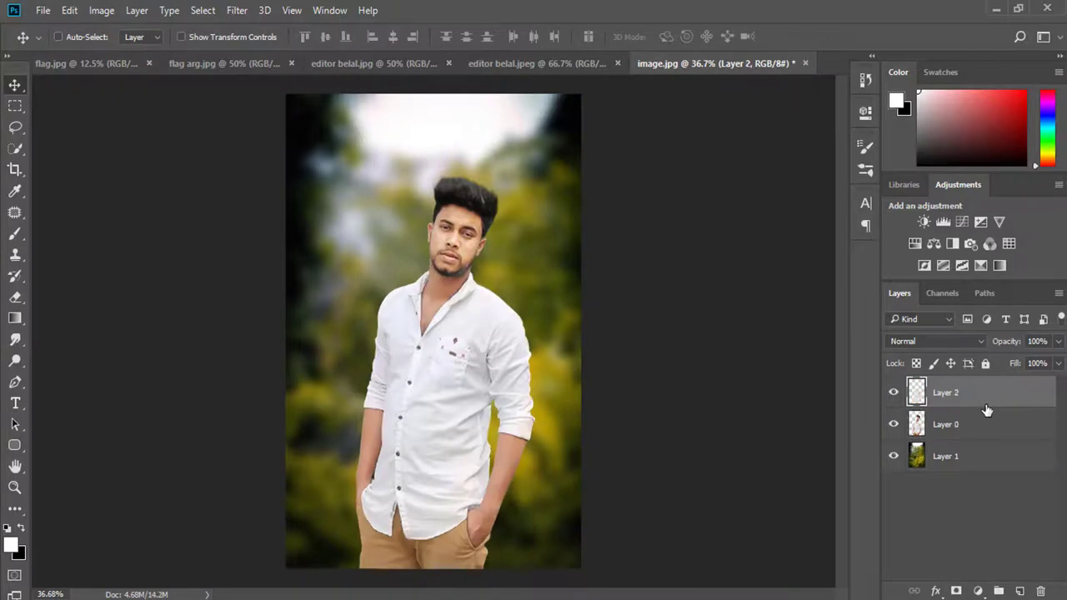
{"action": "left_click", "coordinate": [895, 425]}
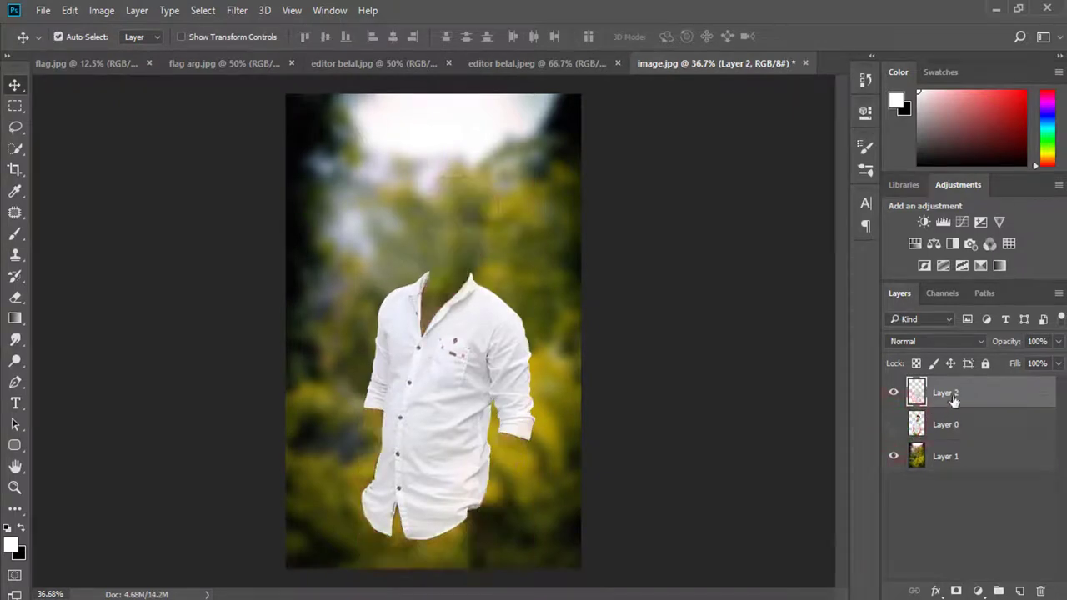
{"action": "scroll", "coordinate": [421, 342], "scroll_direction": "up", "scroll_amount": 1}
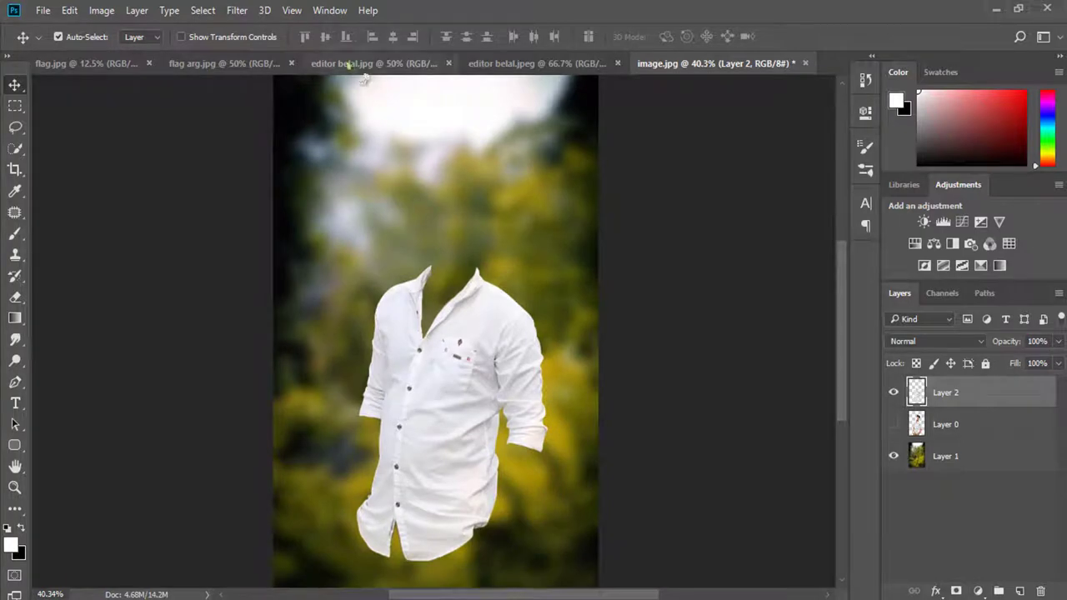
{"action": "left_click", "coordinate": [245, 63]}
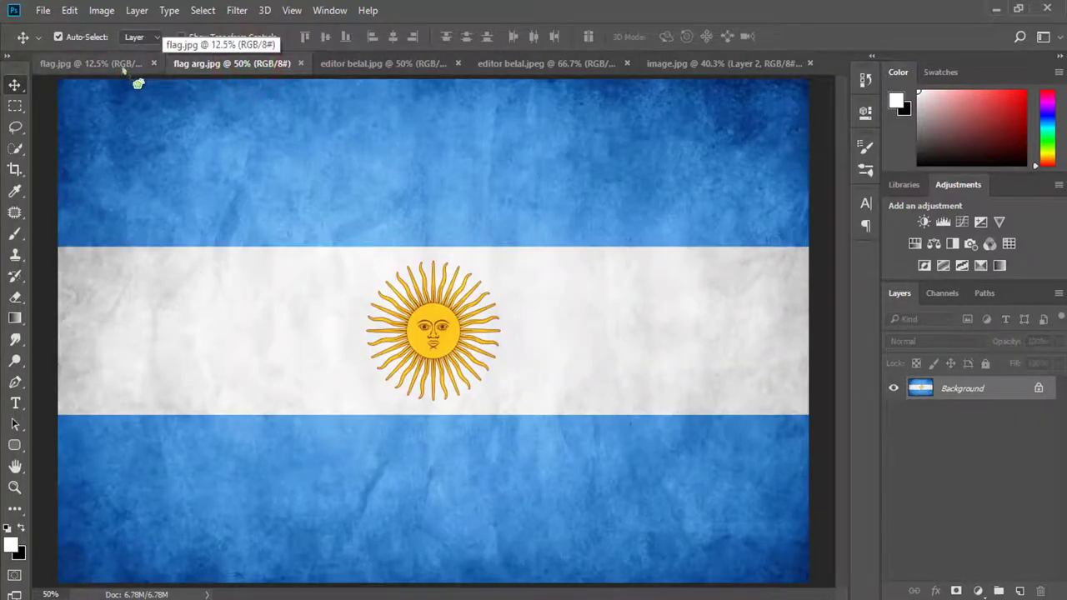
Place the Argentina flag into image.jpg, scaled to about 60% over the shirt.
{"action": "left_click", "coordinate": [122, 65]}
{"action": "left_click", "coordinate": [242, 67]}
{"action": "mouse_move", "coordinate": [330, 249]}
{"action": "left_mouse_down"}
{"action": "mouse_move", "coordinate": [496, 241]}
{"action": "mouse_move", "coordinate": [457, 239]}
{"action": "mouse_move", "coordinate": [440, 409]}
{"action": "left_mouse_up"}
{"action": "key", "text": "ctrl+t"}
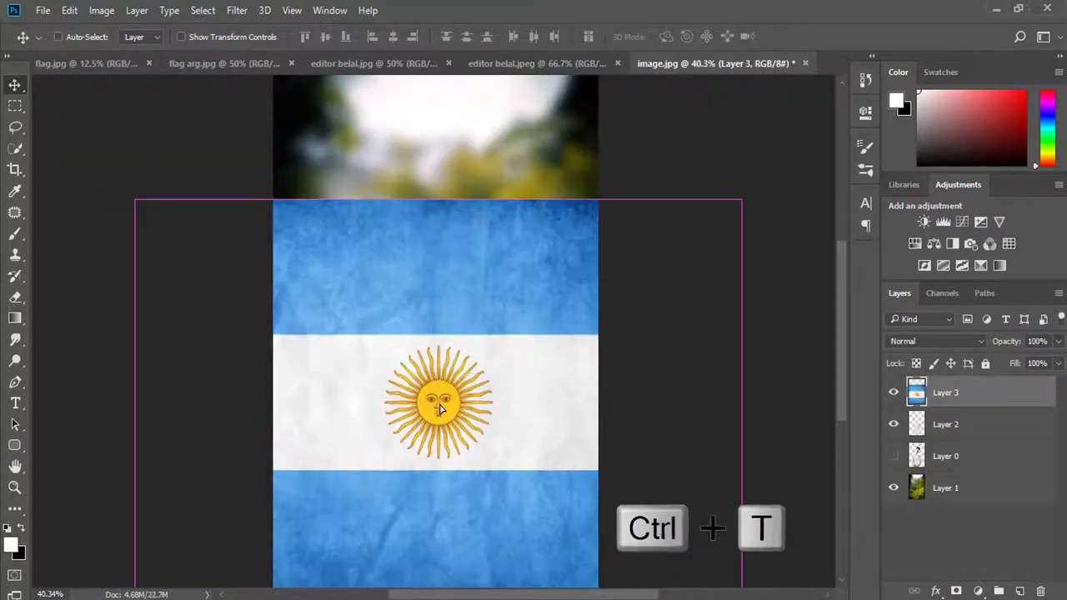
{"action": "mouse_move", "coordinate": [741, 200]}
{"action": "left_mouse_down"}
{"action": "mouse_move", "coordinate": [620, 281]}
{"action": "mouse_move", "coordinate": [667, 249]}
{"action": "left_mouse_up"}
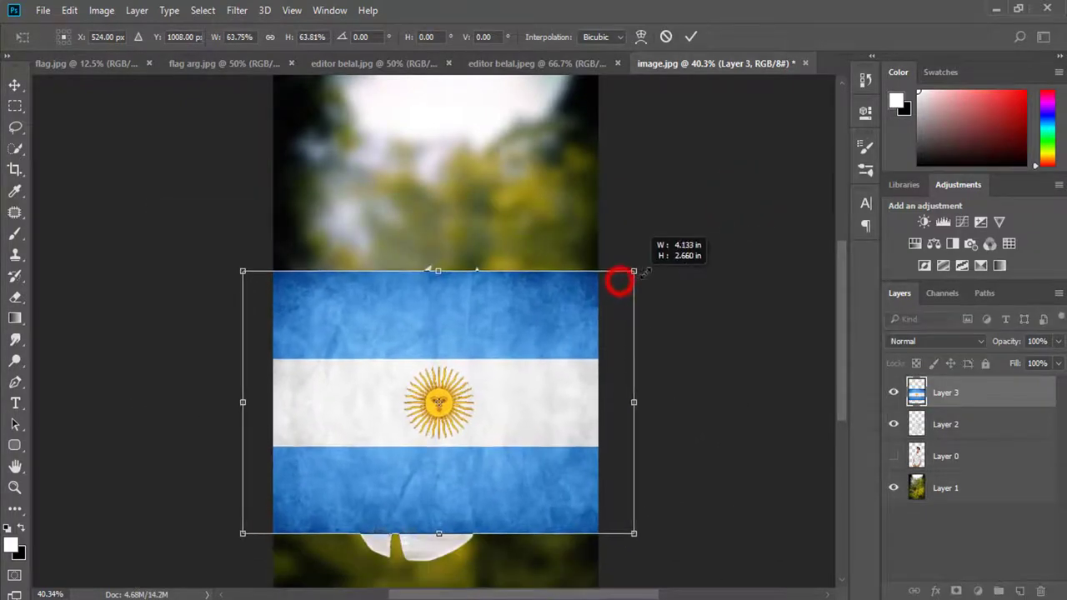
{"action": "left_click_drag", "start_coordinate": [597, 308], "coordinate": [594, 314]}
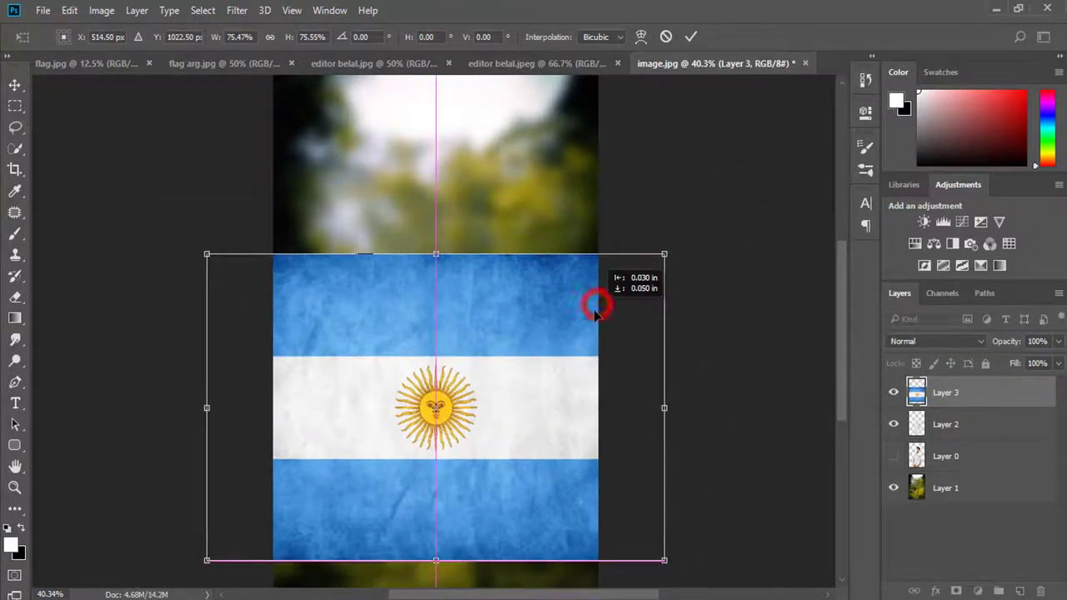
{"action": "left_click", "coordinate": [691, 37]}
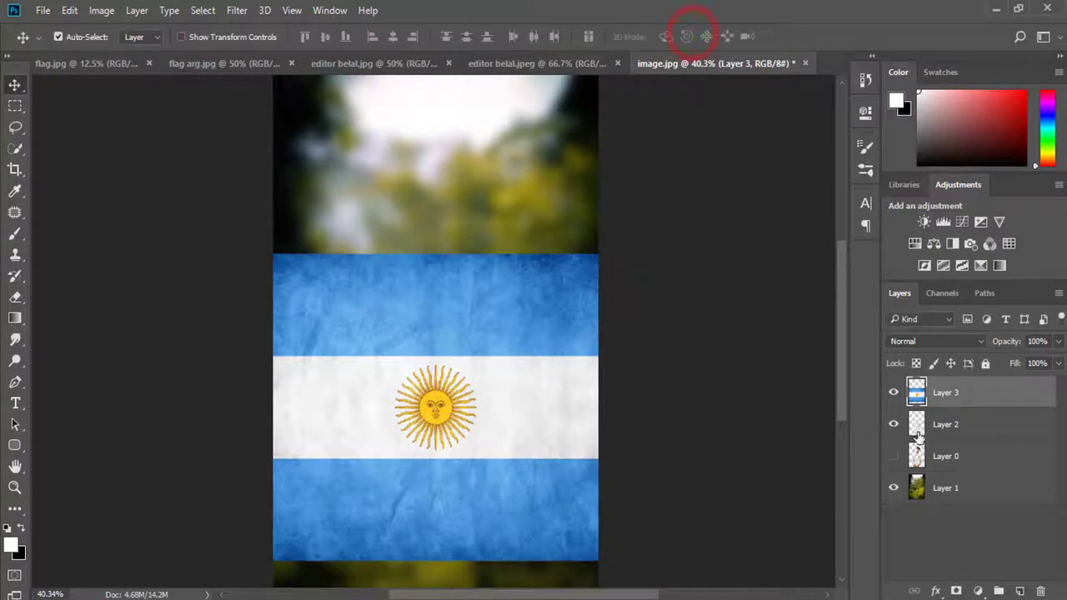
Clip the flag layer to the shirt and nudge it into place.
{"action": "right_click", "coordinate": [940, 393]}
{"action": "left_click", "coordinate": [726, 385]}
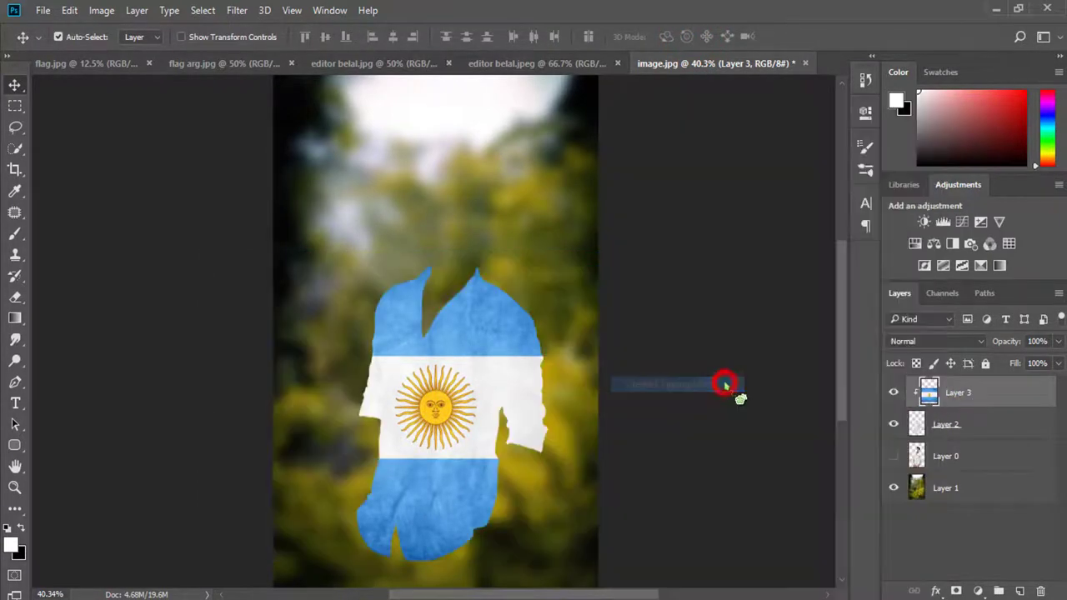
{"action": "left_click_drag", "start_coordinate": [498, 398], "coordinate": [489, 404]}
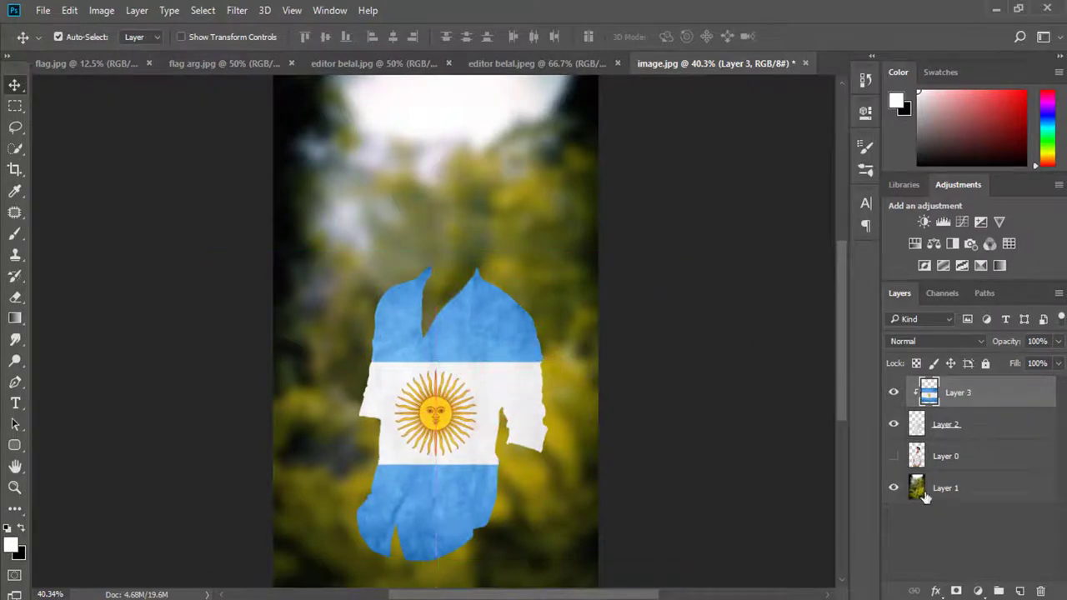
{"action": "left_click", "coordinate": [956, 426]}
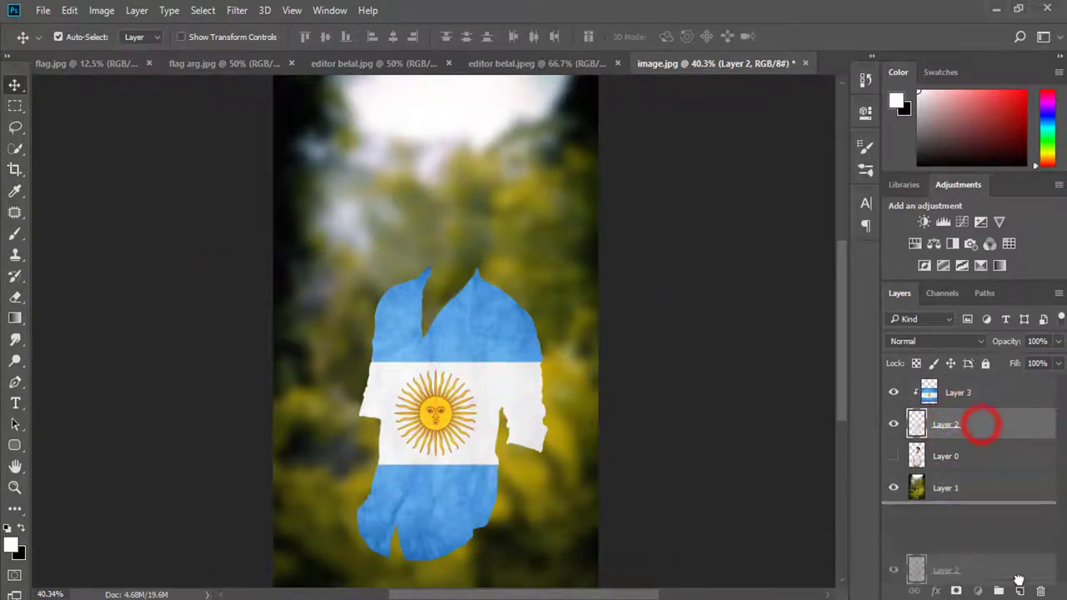
Duplicate the shirt layer above the flag and re-clip Layer 3 to the shirt.
{"action": "left_click_drag", "start_coordinate": [983, 428], "coordinate": [1032, 590]}
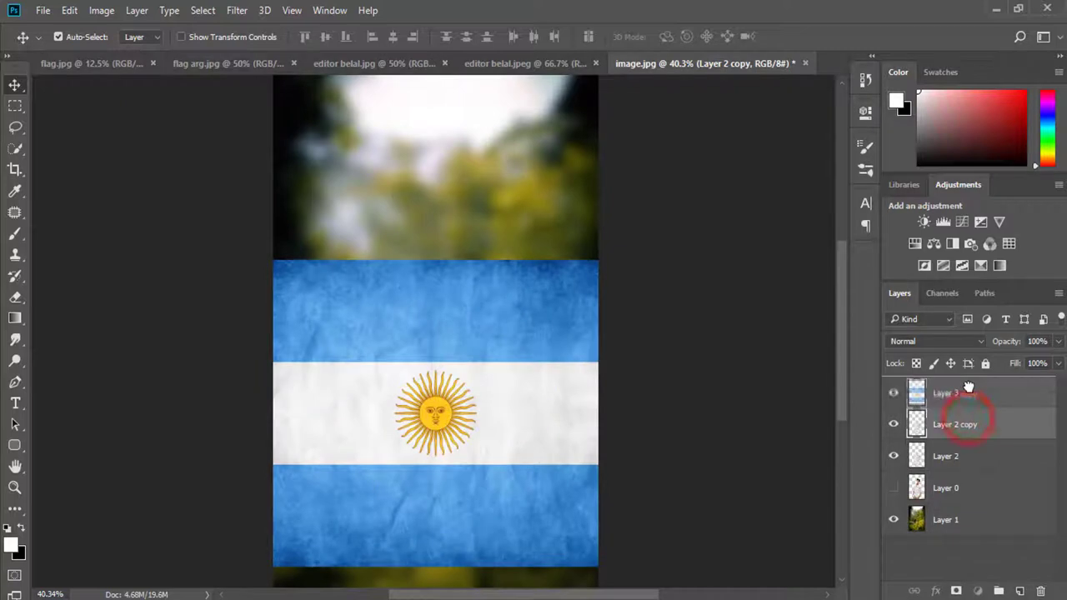
{"action": "left_click_drag", "start_coordinate": [967, 425], "coordinate": [969, 386]}
{"action": "left_click", "coordinate": [895, 423]}
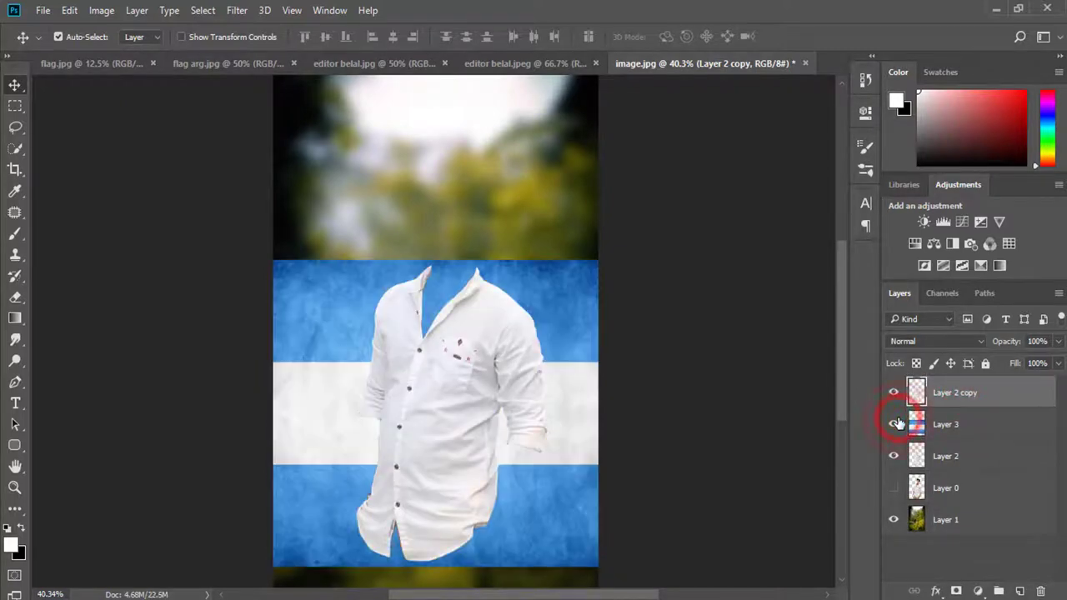
{"action": "left_click", "coordinate": [893, 392]}
{"action": "left_click", "coordinate": [940, 425]}
{"action": "right_click", "coordinate": [941, 425]}
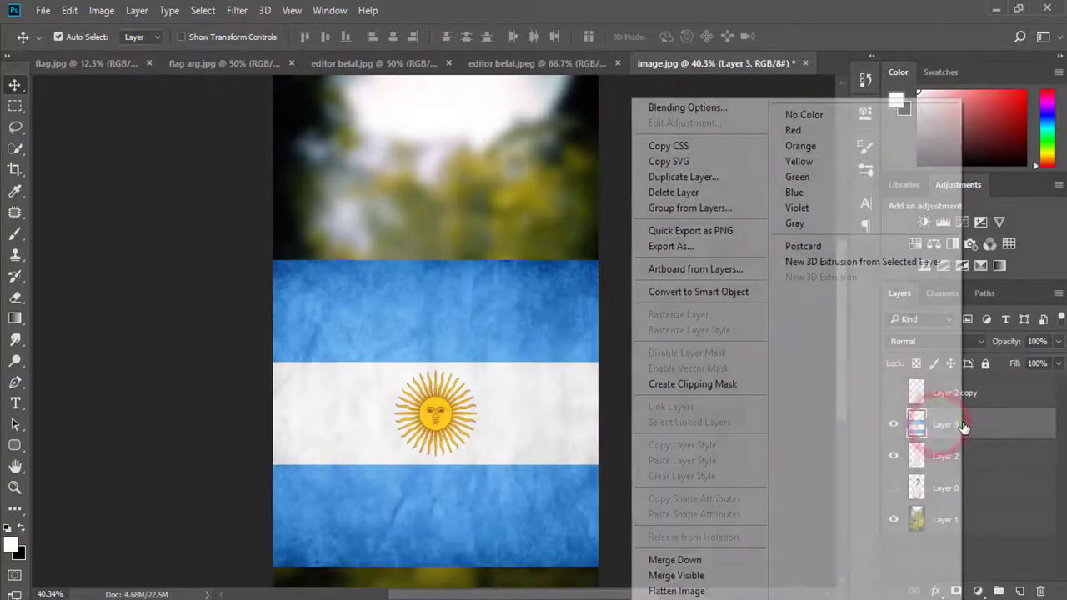
{"action": "left_click", "coordinate": [750, 385]}
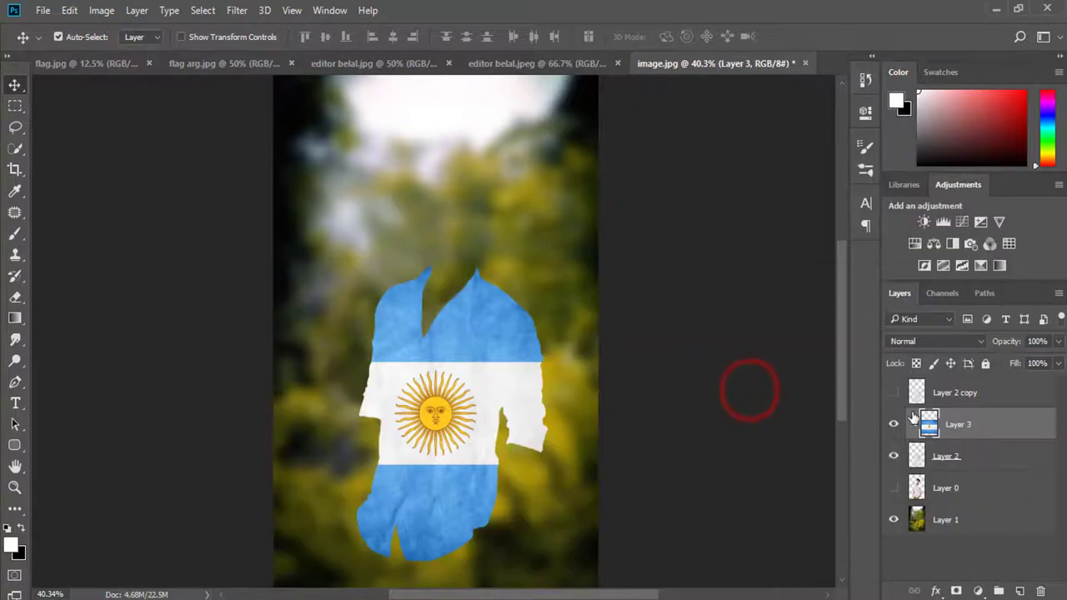
Set the Layer 2 copy's blend mode to Multiply.
{"action": "left_click", "coordinate": [892, 394]}
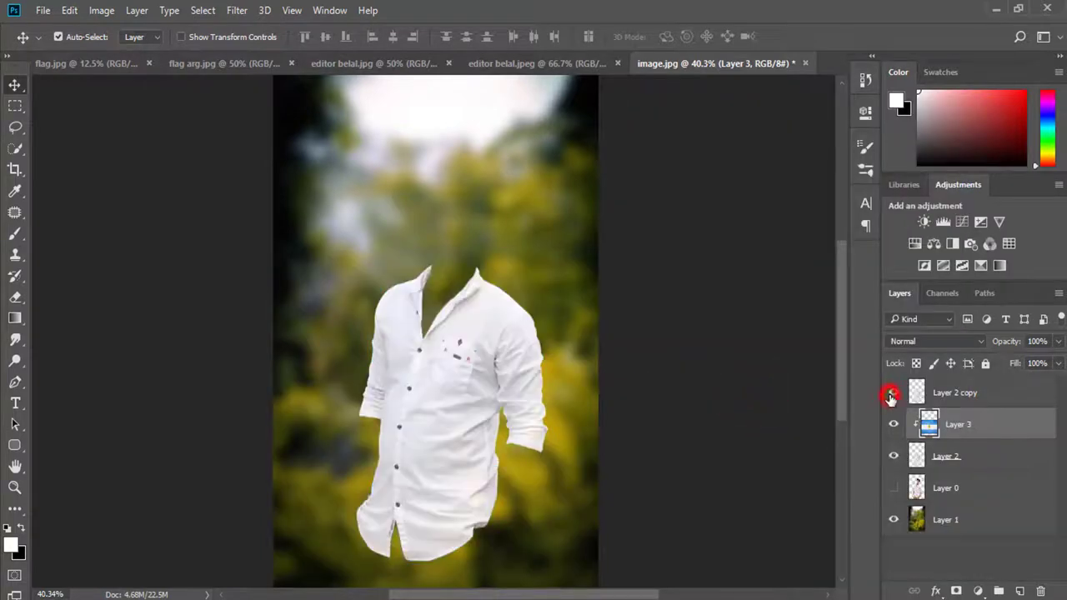
{"action": "left_click", "coordinate": [954, 396]}
{"action": "left_click", "coordinate": [941, 342]}
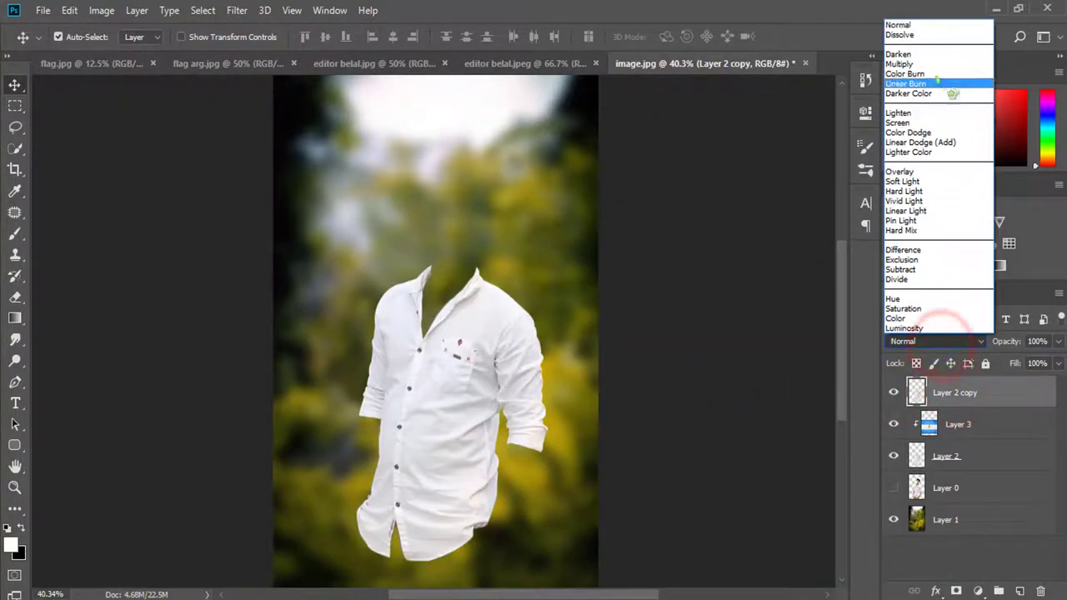
{"action": "left_click", "coordinate": [935, 64]}
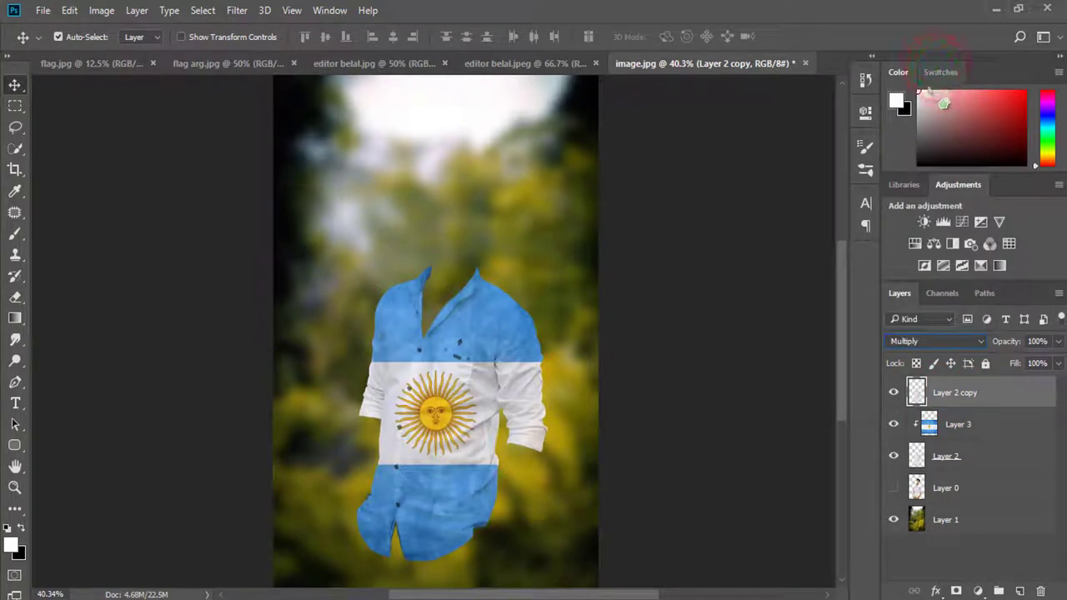
{"action": "left_click", "coordinate": [990, 426]}
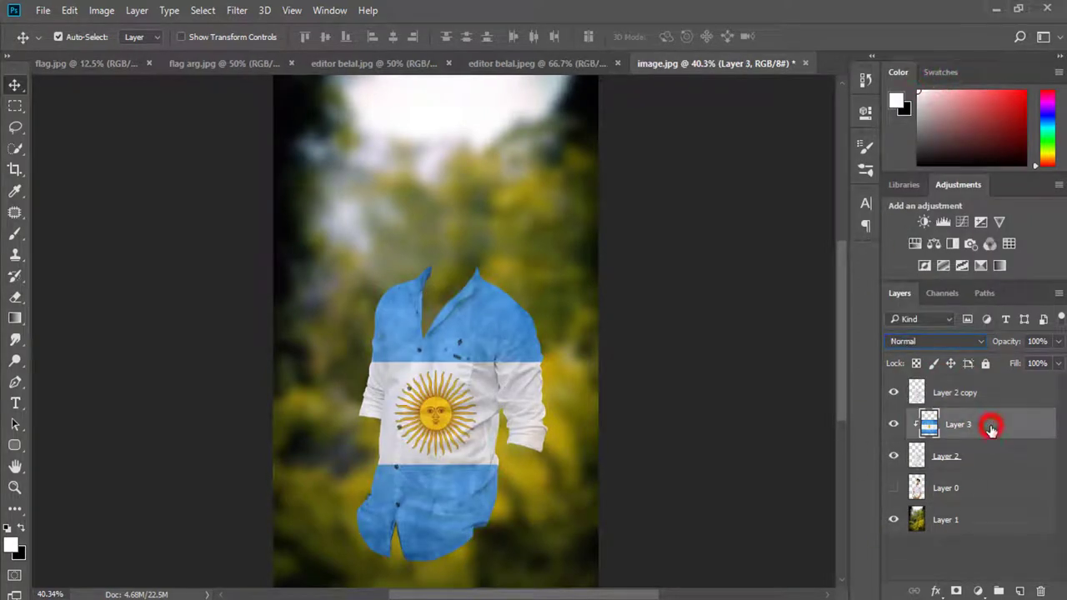
{"action": "left_click", "coordinate": [970, 394]}
Show Layer 0, fit the image, and add a Color Lookup layer with a 3D LUT.
{"action": "left_click", "coordinate": [893, 489]}
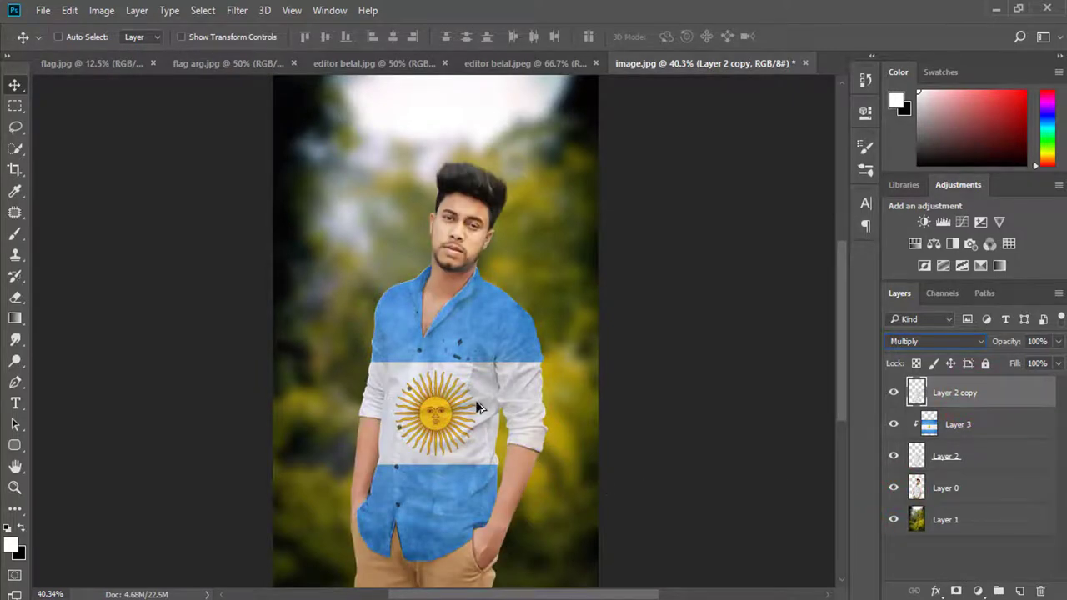
{"action": "key", "text": "ctrl+minus"}
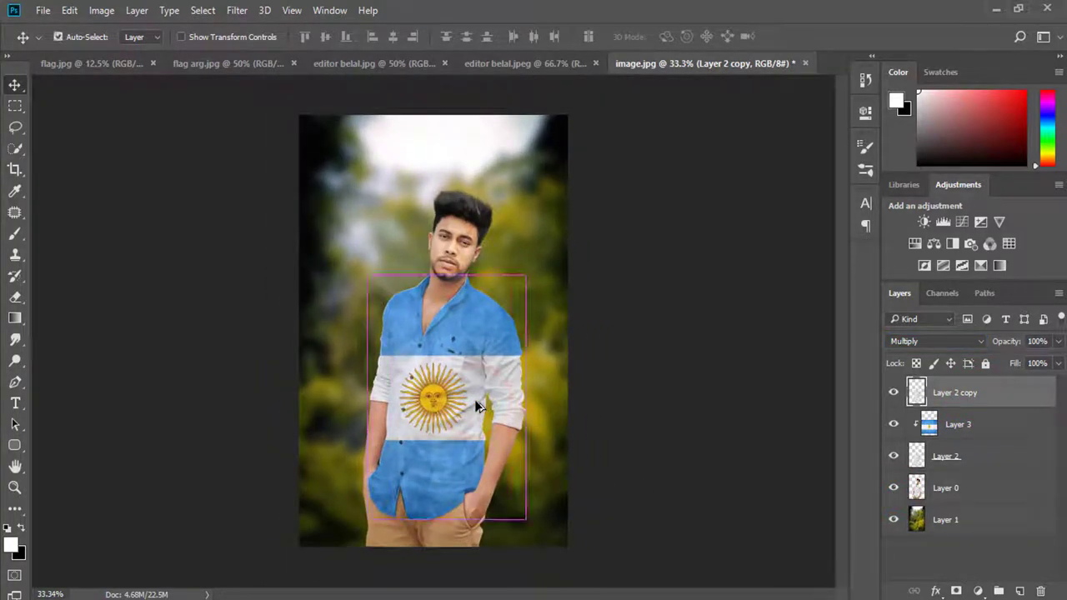
{"action": "left_click", "coordinate": [981, 590]}
{"action": "left_click", "coordinate": [979, 484]}
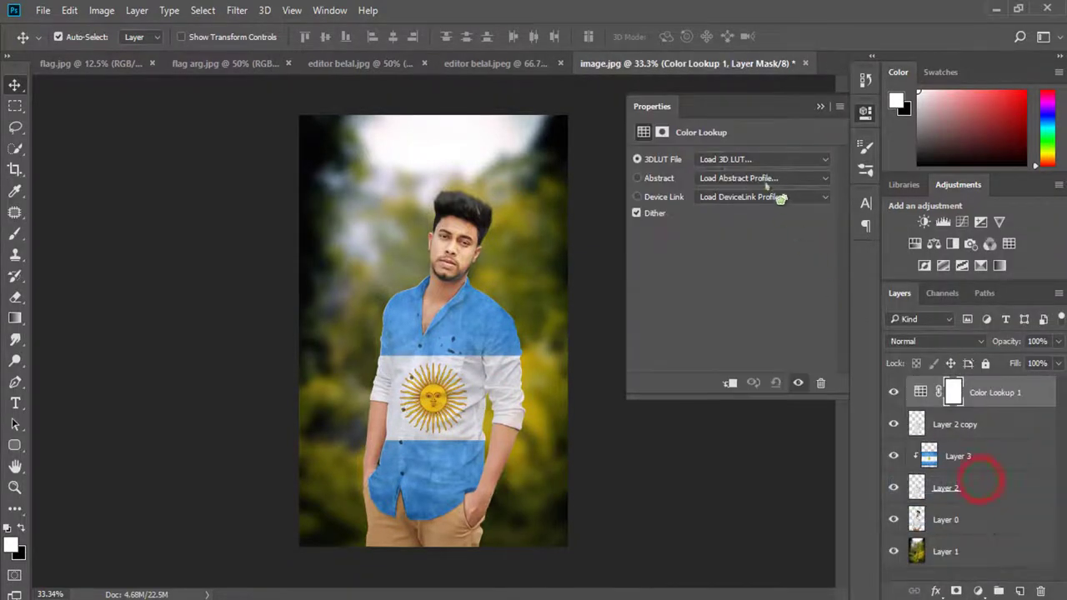
{"action": "left_click", "coordinate": [763, 159]}
{"action": "left_click", "coordinate": [757, 174]}
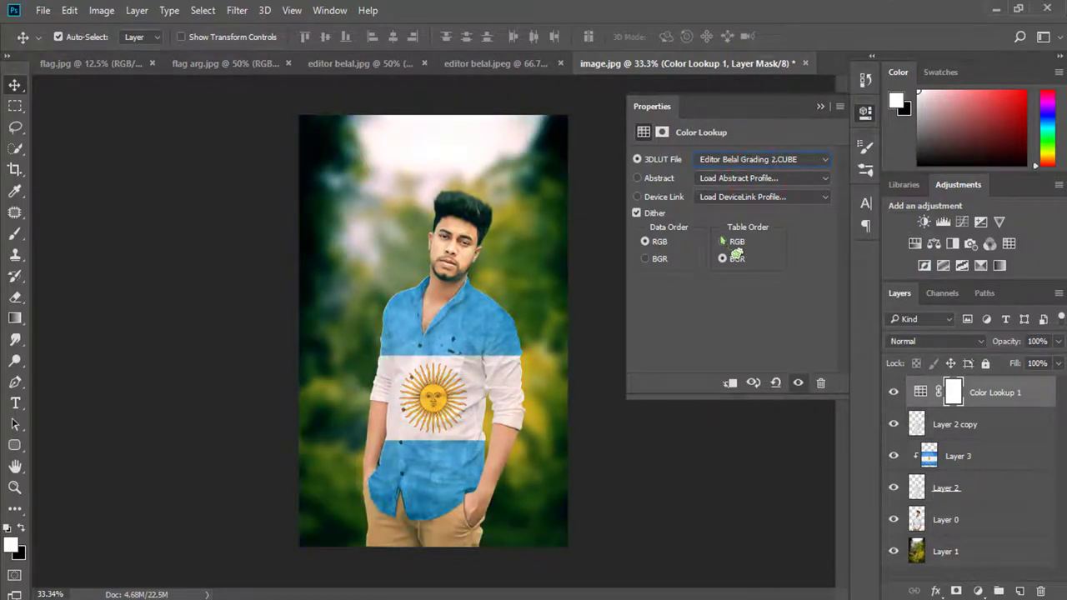
{"action": "key", "text": "Down"}
{"action": "key", "text": "Down"}
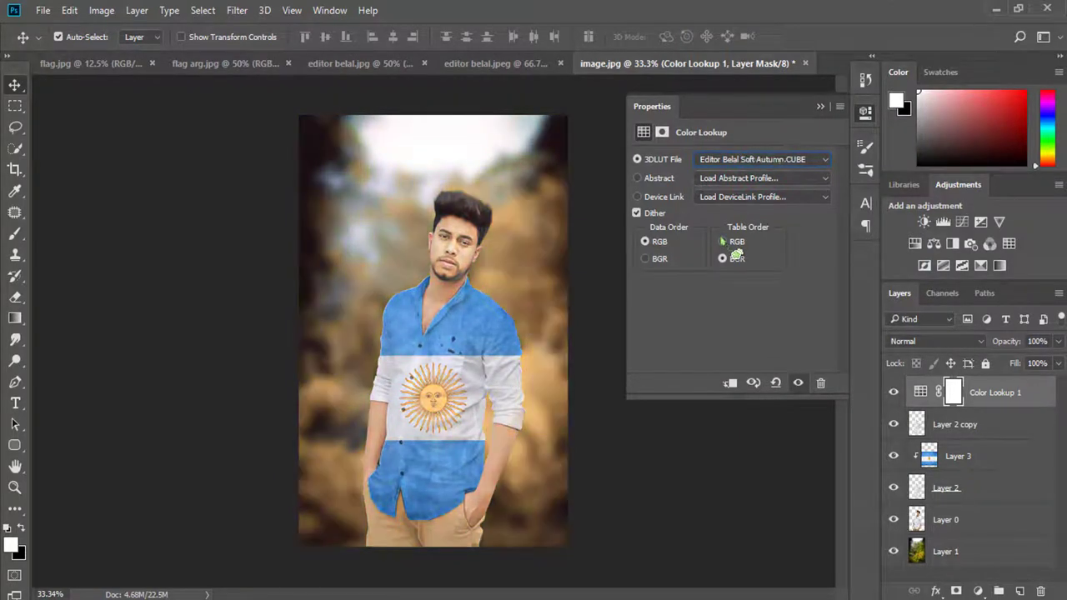
{"action": "key", "text": "Up"}
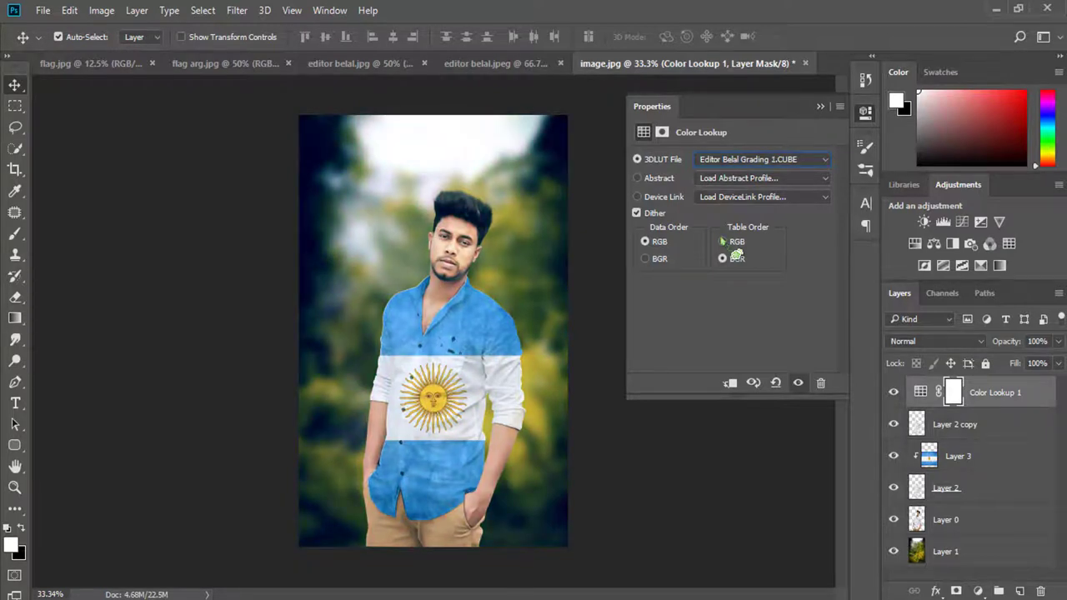
{"action": "left_click", "coordinate": [820, 108]}
Lower the Color Lookup layer's opacity to about 29%.
{"action": "left_click", "coordinate": [1057, 341]}
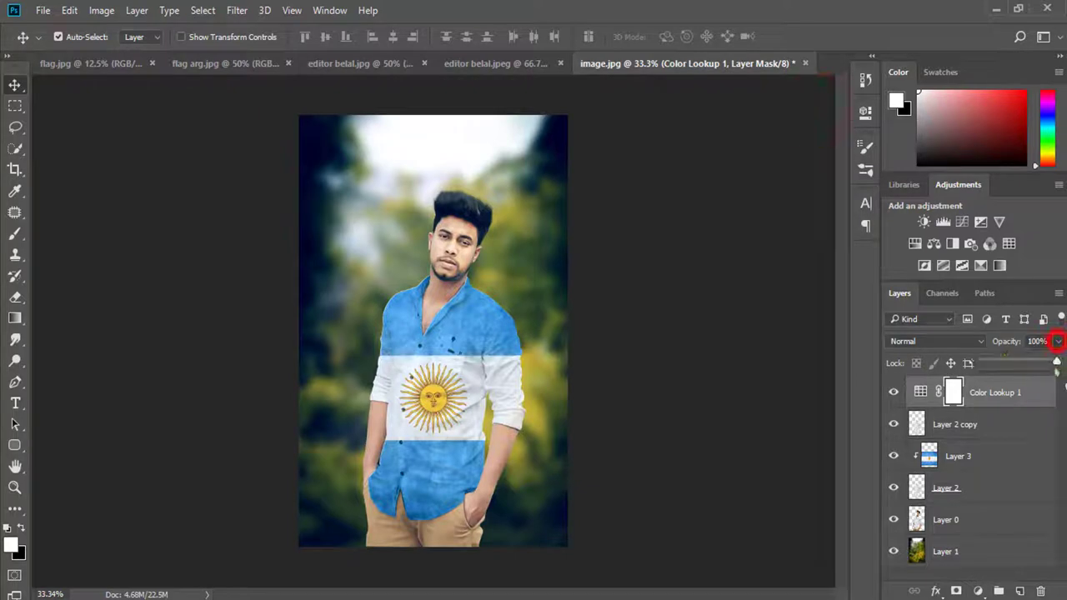
{"action": "left_click_drag", "start_coordinate": [1032, 381], "coordinate": [1025, 380]}
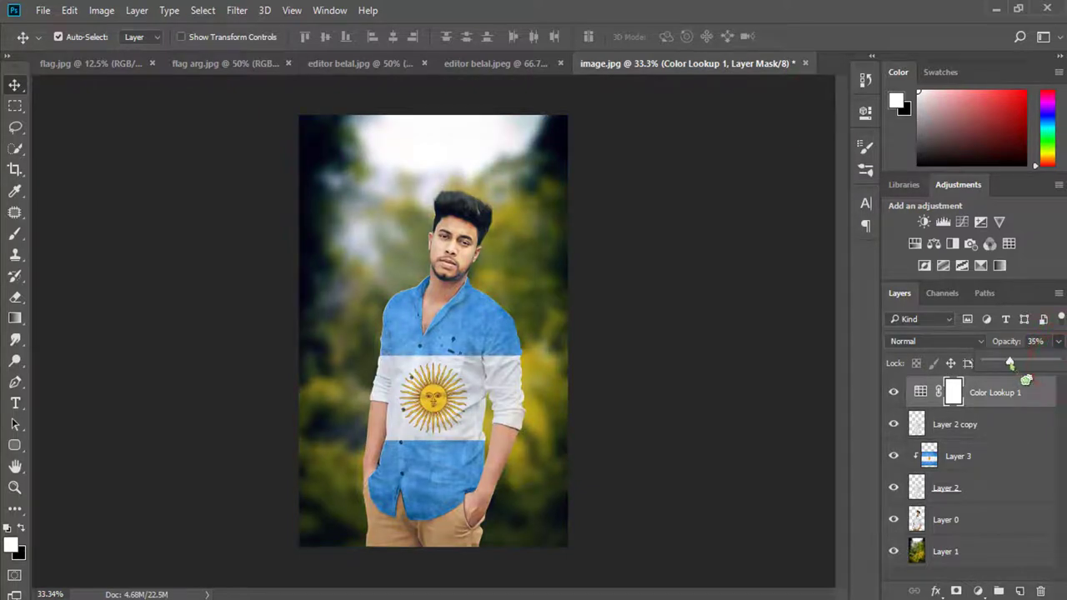
{"action": "left_click", "coordinate": [895, 394]}
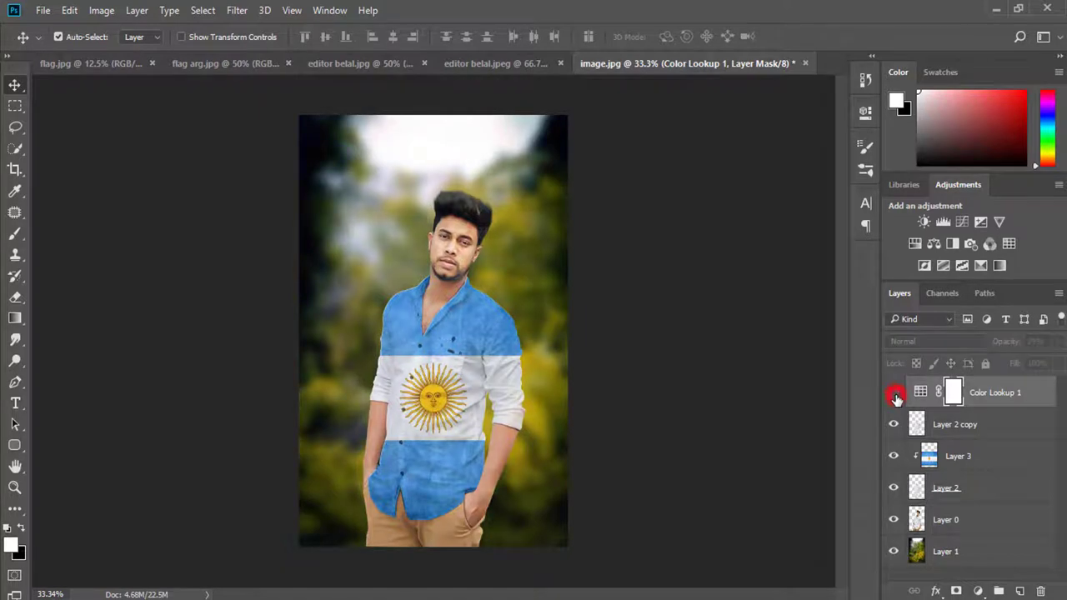
{"action": "left_click", "coordinate": [992, 401]}
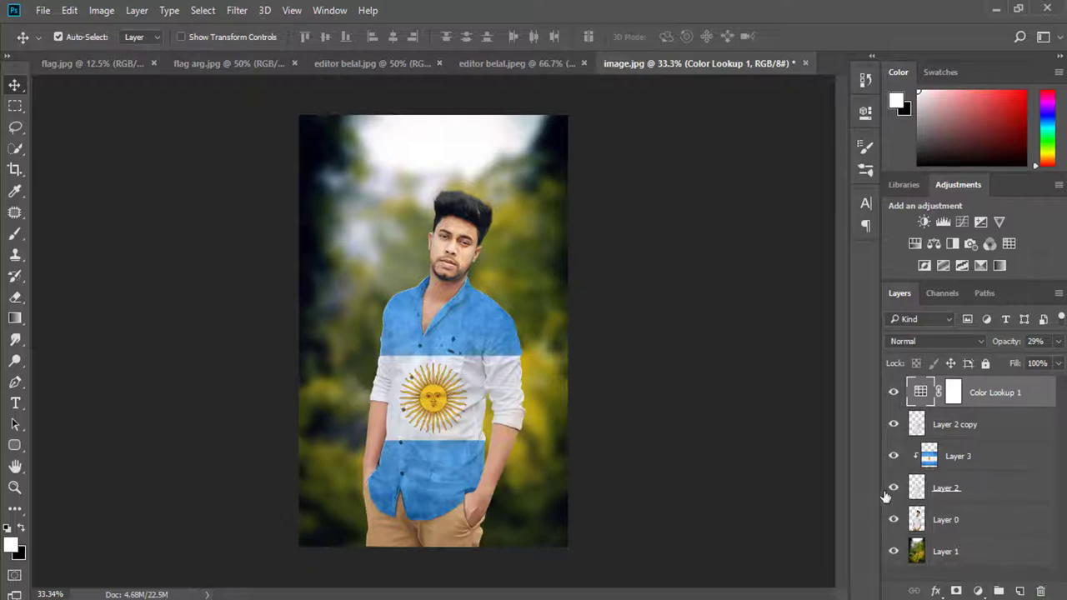
Place the orange sky image into the composite, enlarged to fill the canvas.
{"action": "left_click", "coordinate": [949, 548]}
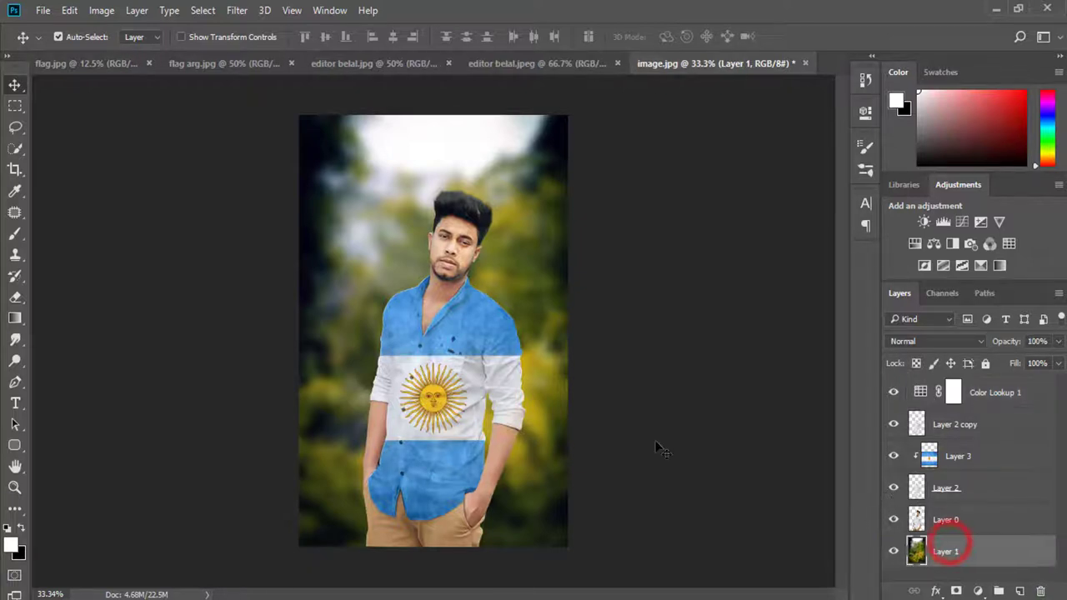
{"action": "left_click", "coordinate": [556, 65]}
{"action": "left_click", "coordinate": [696, 73]}
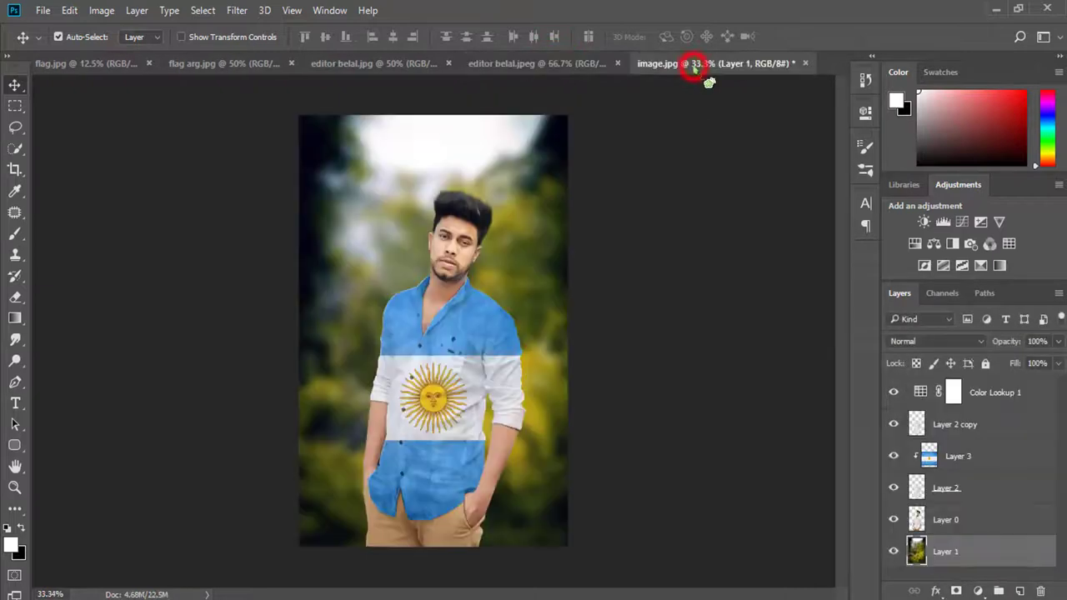
{"action": "left_click", "coordinate": [325, 65]}
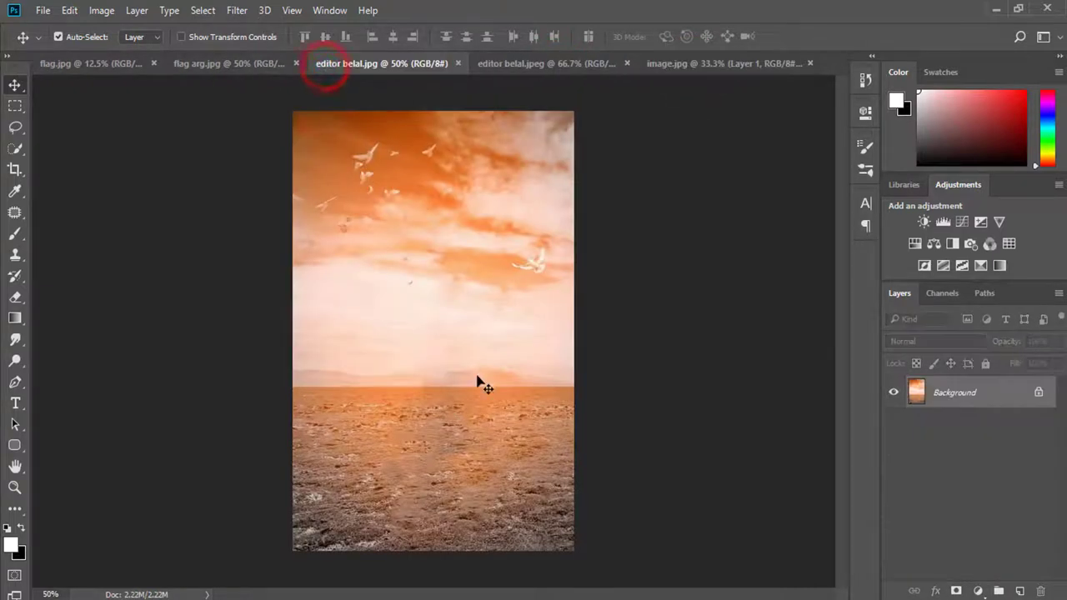
{"action": "mouse_move", "coordinate": [471, 302]}
{"action": "left_mouse_down"}
{"action": "mouse_move", "coordinate": [699, 85]}
{"action": "mouse_move", "coordinate": [390, 196]}
{"action": "mouse_move", "coordinate": [397, 288]}
{"action": "left_mouse_up"}
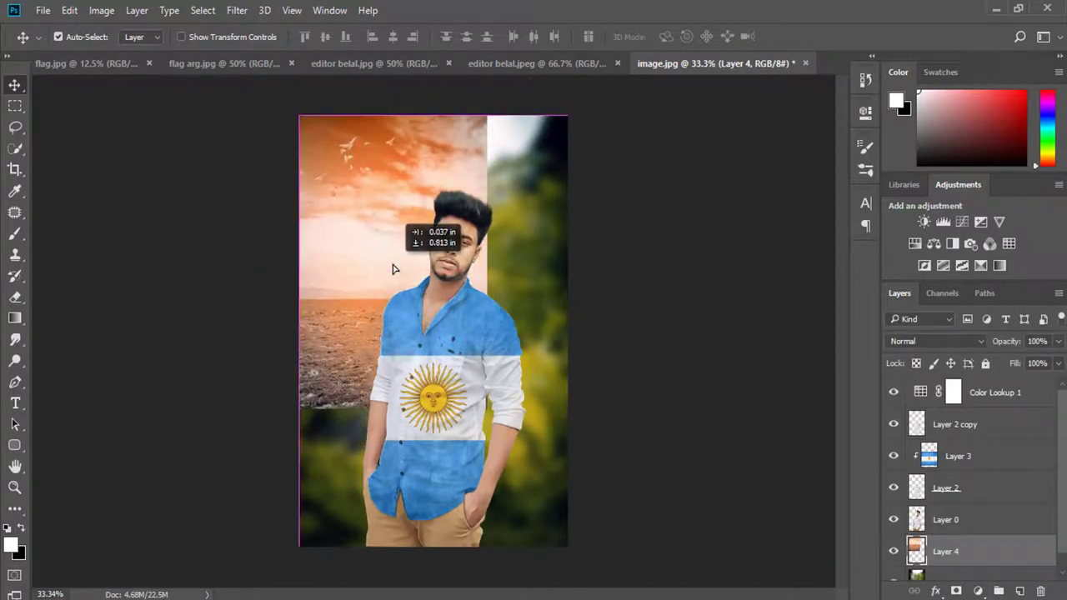
{"action": "key", "text": "ctrl+t"}
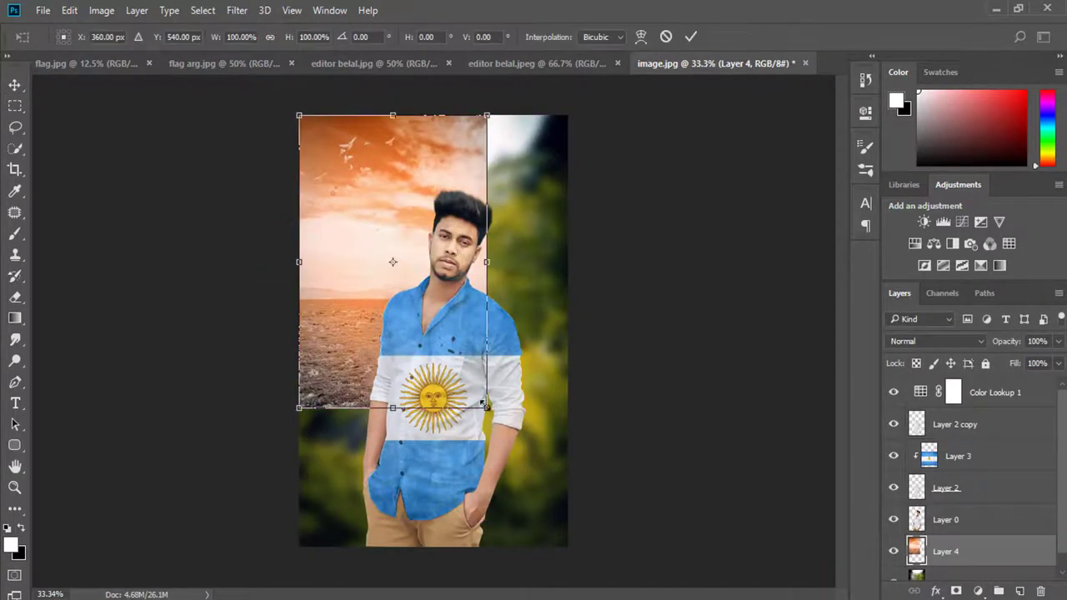
{"action": "left_click_drag", "start_coordinate": [485, 406], "coordinate": [574, 547]}
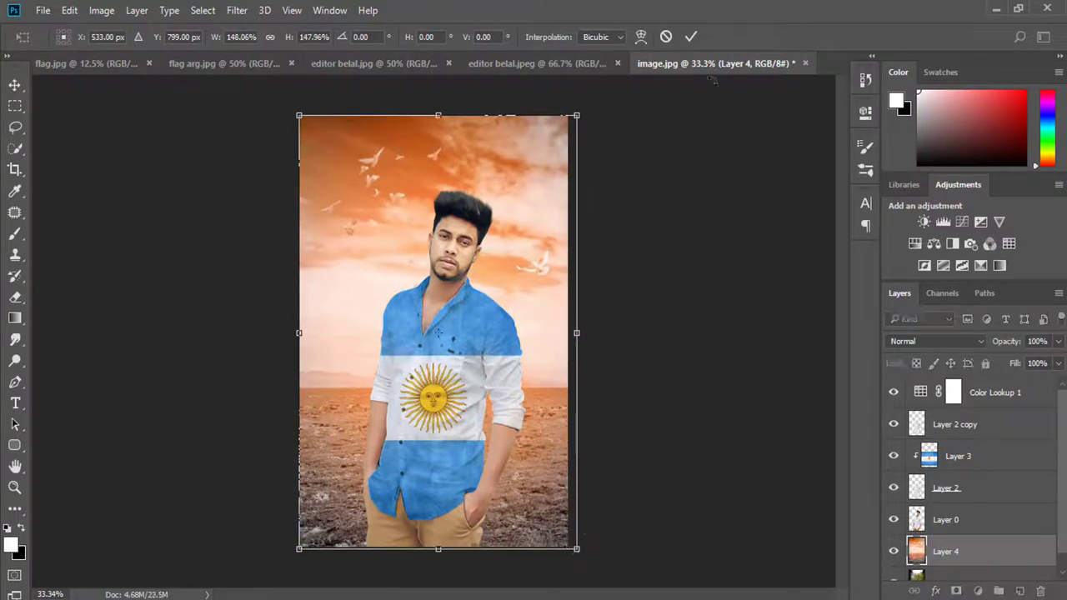
{"action": "left_click", "coordinate": [692, 37]}
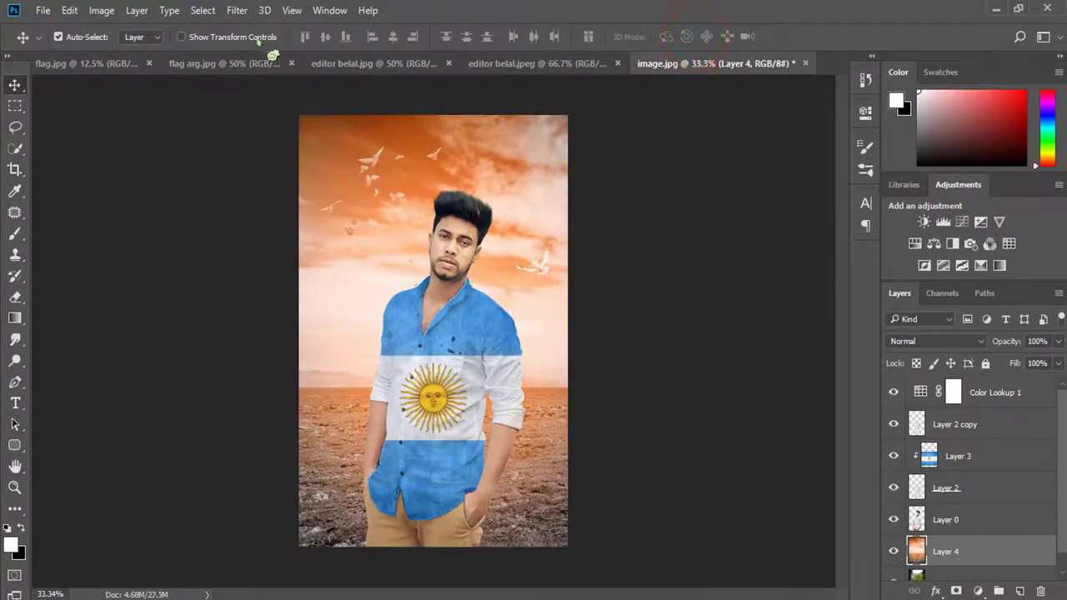
Apply a Gaussian Blur of radius 16.6 to the sky and hide the Argentine flag.
{"action": "left_click", "coordinate": [236, 10]}
{"action": "mouse_move", "coordinate": [245, 190]}
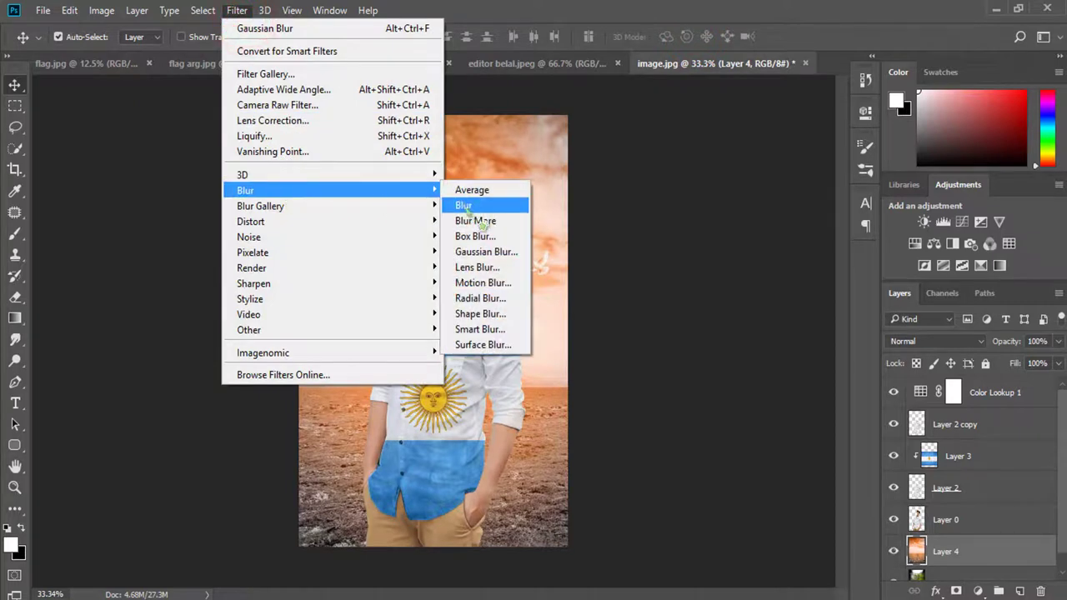
{"action": "left_click", "coordinate": [488, 251]}
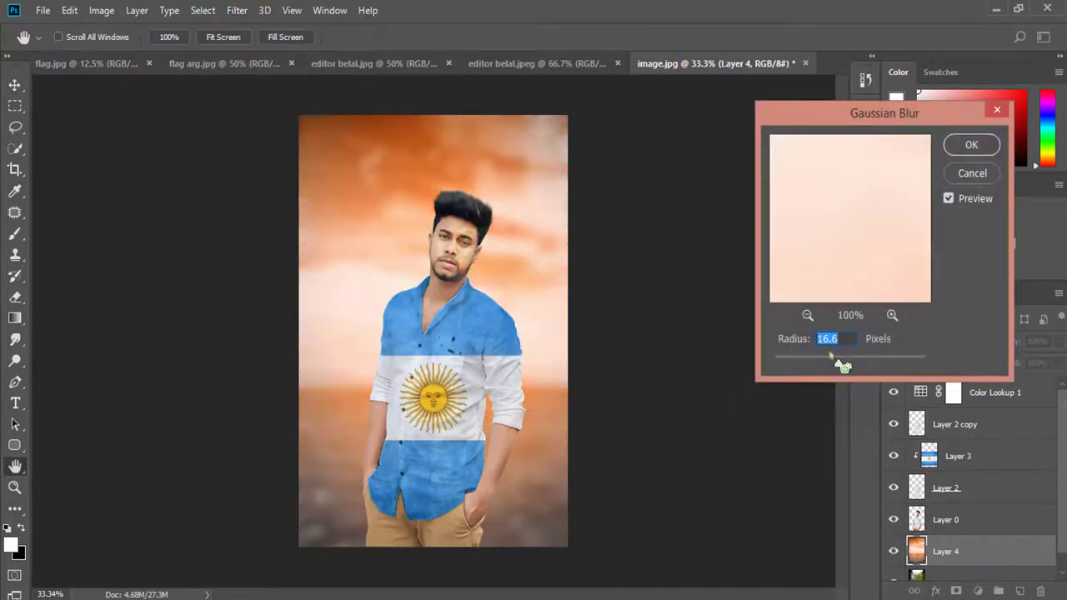
{"action": "left_click", "coordinate": [977, 150]}
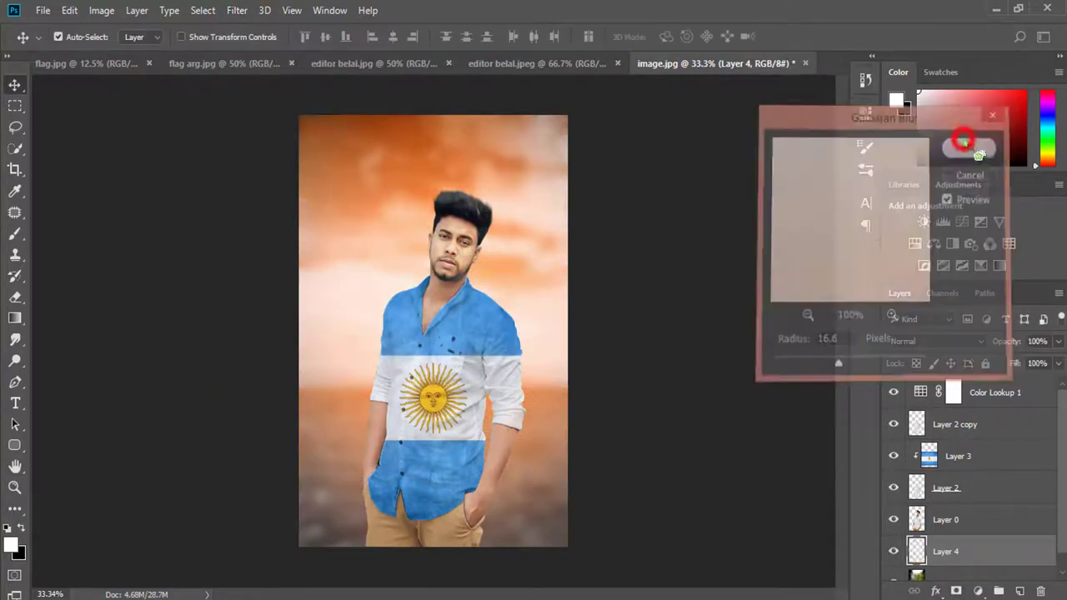
{"action": "left_click", "coordinate": [973, 460]}
{"action": "left_click", "coordinate": [893, 457]}
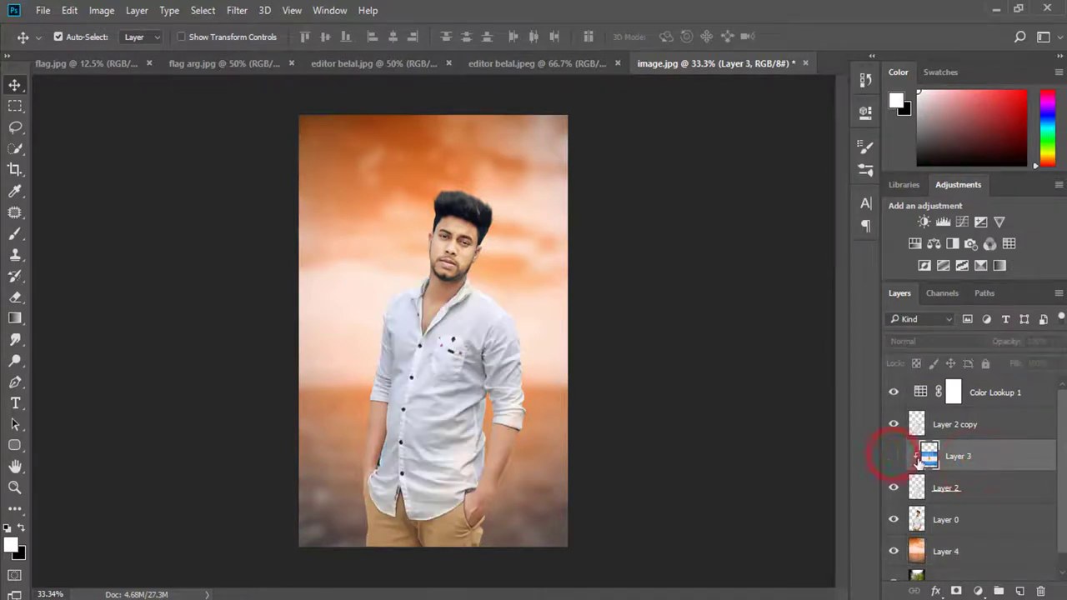
Place the Brazil flag into the portrait, scaled to about 28% over the shirt.
{"action": "left_click", "coordinate": [250, 64]}
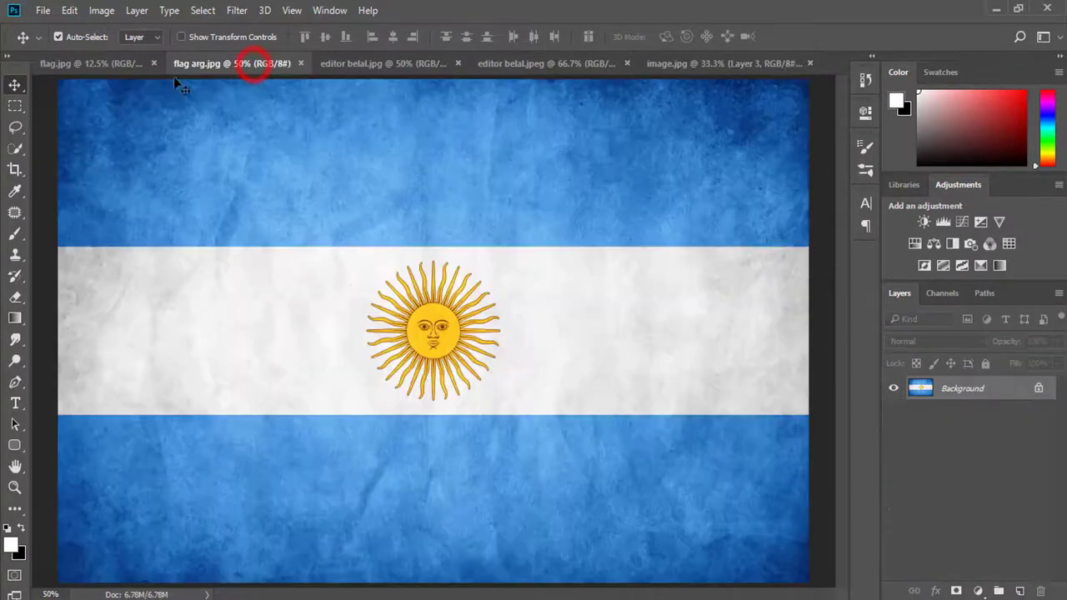
{"action": "left_click", "coordinate": [109, 64]}
{"action": "mouse_move", "coordinate": [392, 275]}
{"action": "left_mouse_down"}
{"action": "mouse_move", "coordinate": [406, 333]}
{"action": "mouse_move", "coordinate": [450, 354]}
{"action": "left_mouse_up"}
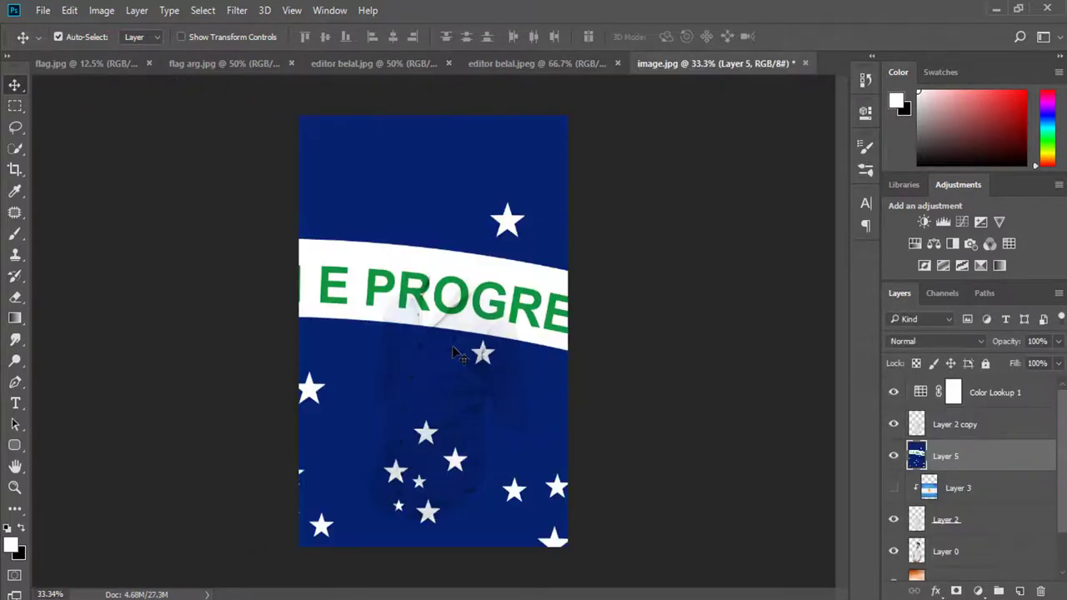
{"action": "key", "text": "ctrl+t"}
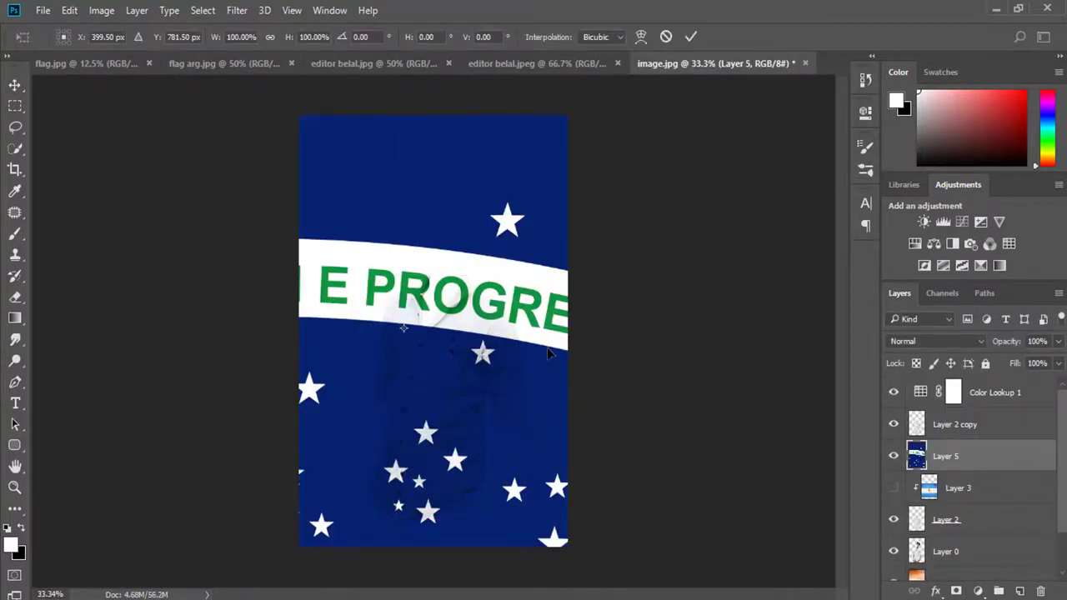
{"action": "key", "text": "ctrl+0"}
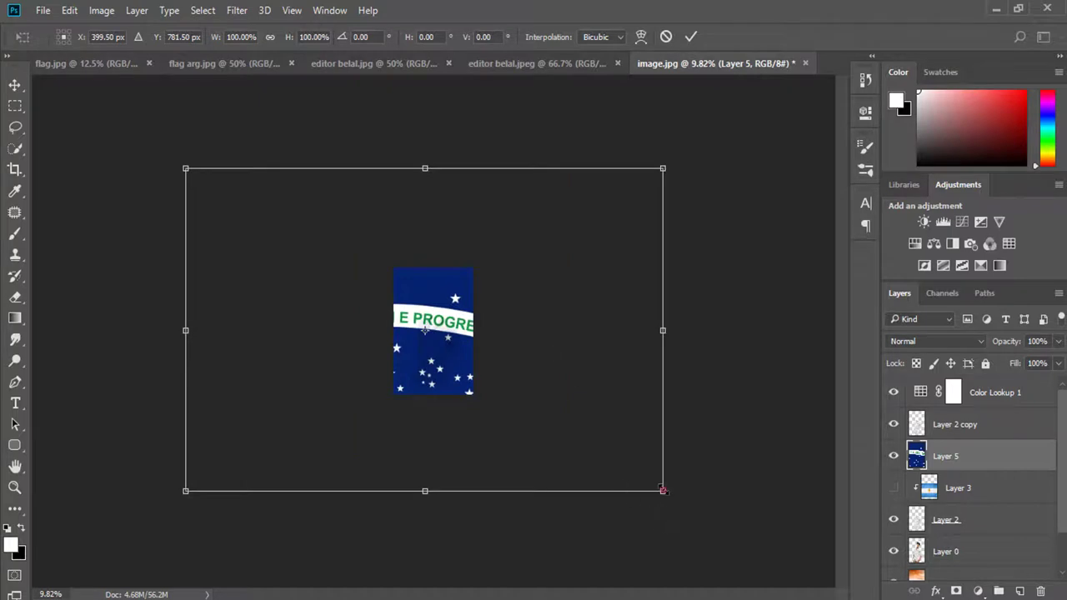
{"action": "left_click_drag", "start_coordinate": [663, 491], "coordinate": [457, 347]}
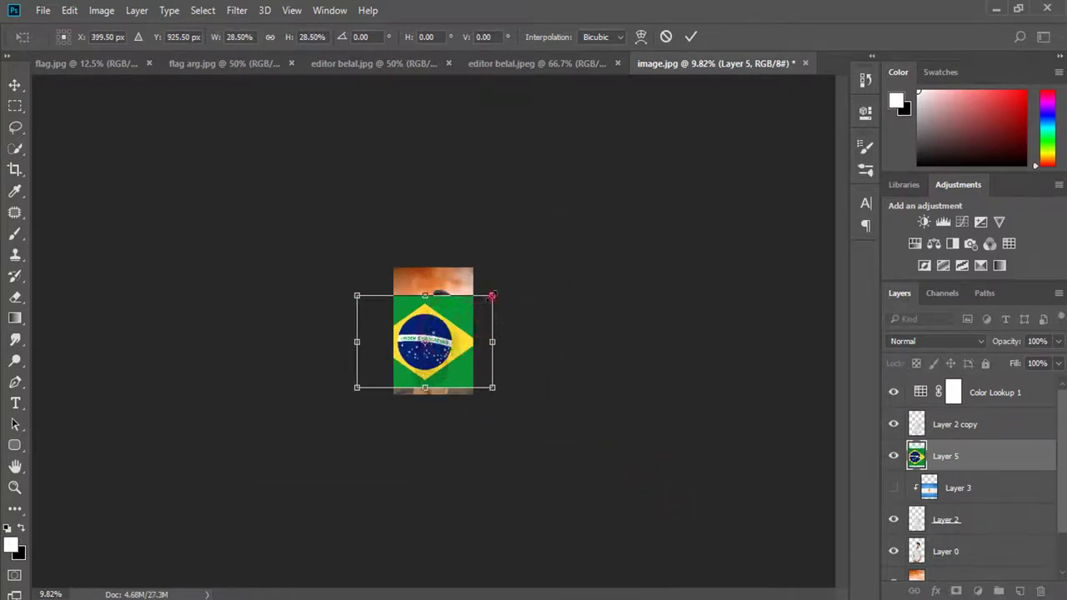
{"action": "mouse_move", "coordinate": [492, 295]}
{"action": "left_mouse_down"}
{"action": "mouse_move", "coordinate": [478, 332]}
{"action": "mouse_move", "coordinate": [486, 307]}
{"action": "left_mouse_up"}
{"action": "scroll", "coordinate": [468, 357], "scroll_direction": "up", "scroll_amount": 1}
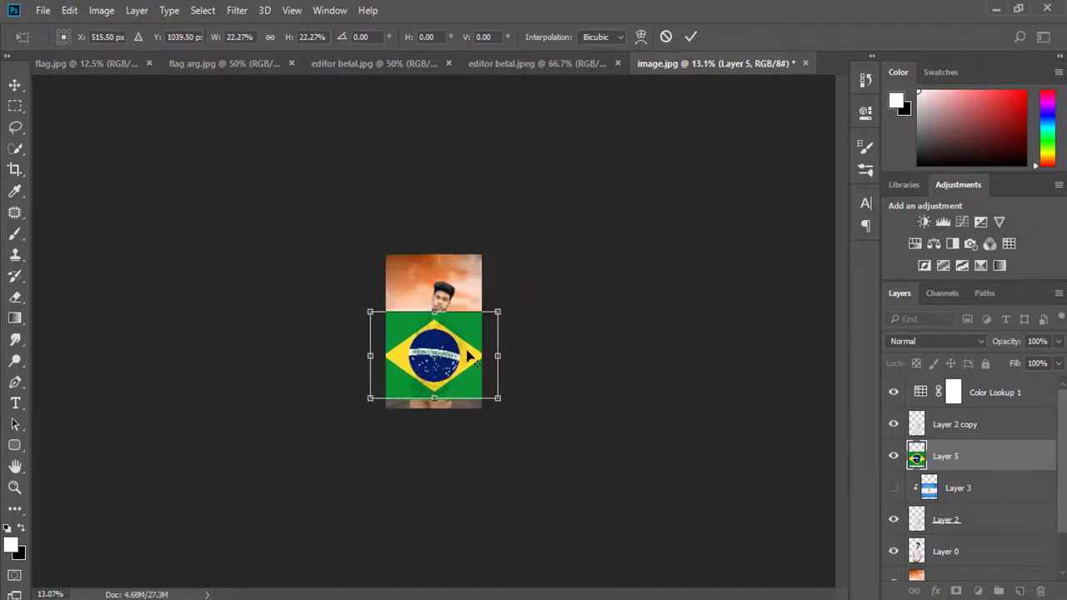
{"action": "scroll", "coordinate": [468, 357], "scroll_direction": "up", "scroll_amount": 2}
{"action": "scroll", "coordinate": [469, 357], "scroll_direction": "up", "scroll_amount": 1}
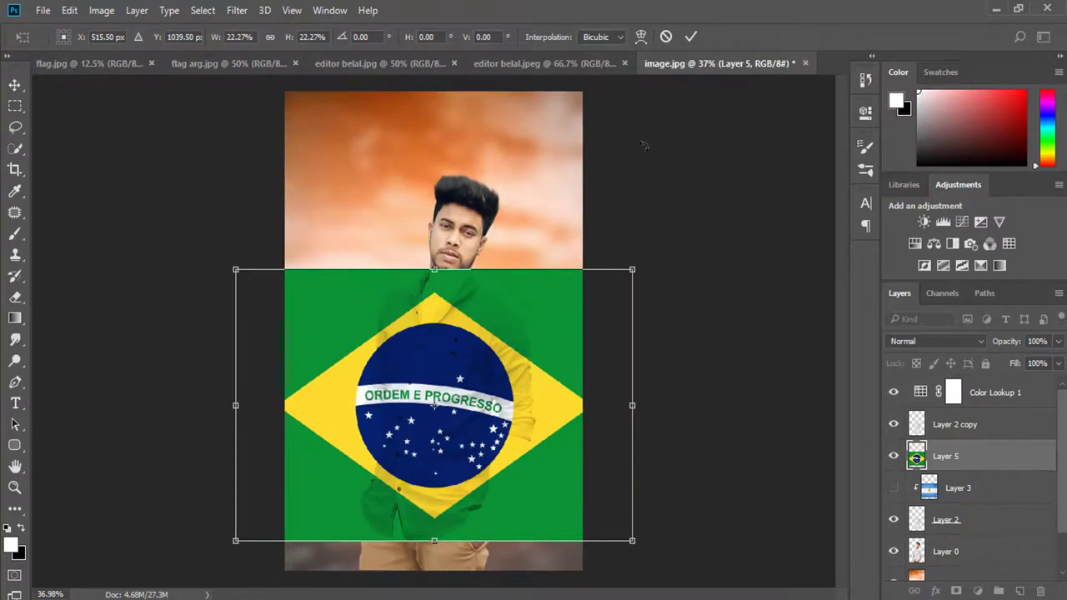
{"action": "left_click", "coordinate": [691, 38]}
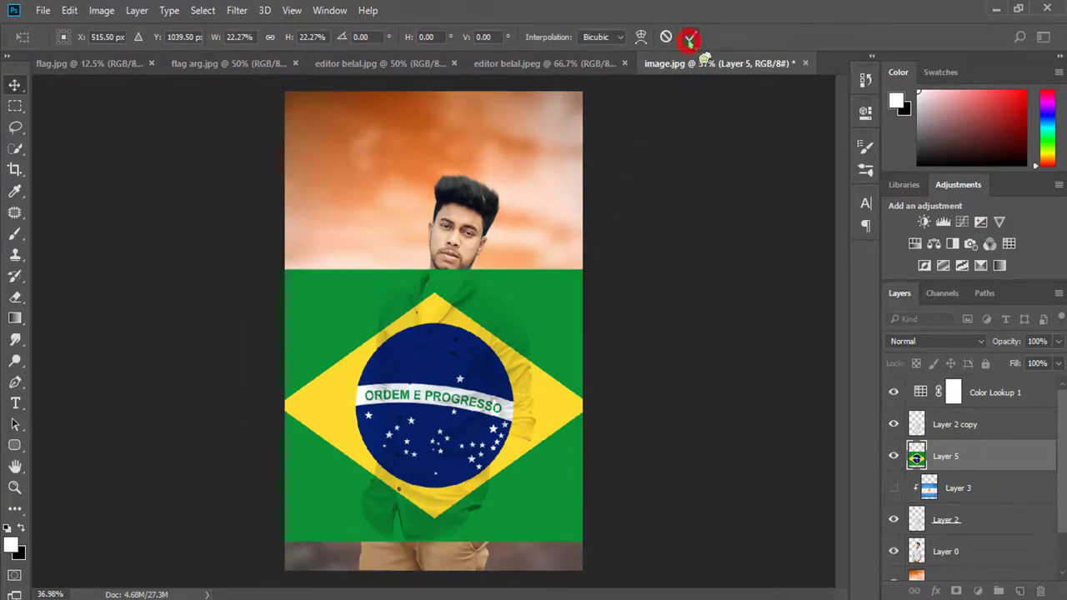
Create a clipping mask so the Brazil flag fills only the shirt.
{"action": "right_click", "coordinate": [942, 458]}
{"action": "left_click", "coordinate": [682, 385]}
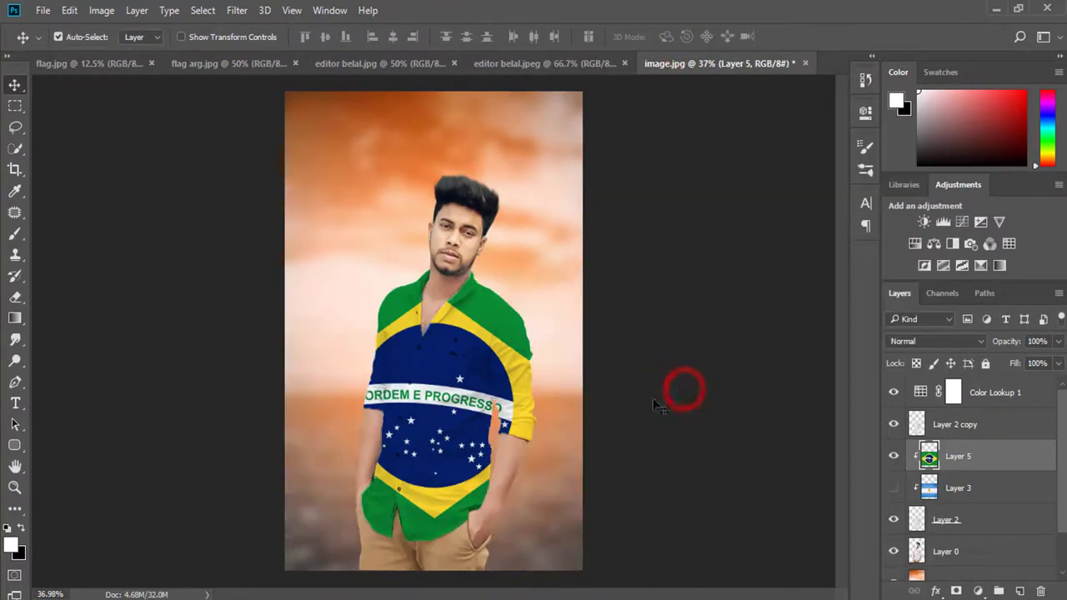
{"action": "scroll", "coordinate": [697, 427], "scroll_direction": "down", "scroll_amount": 3}
{"action": "scroll", "coordinate": [697, 427], "scroll_direction": "up", "scroll_amount": 2}
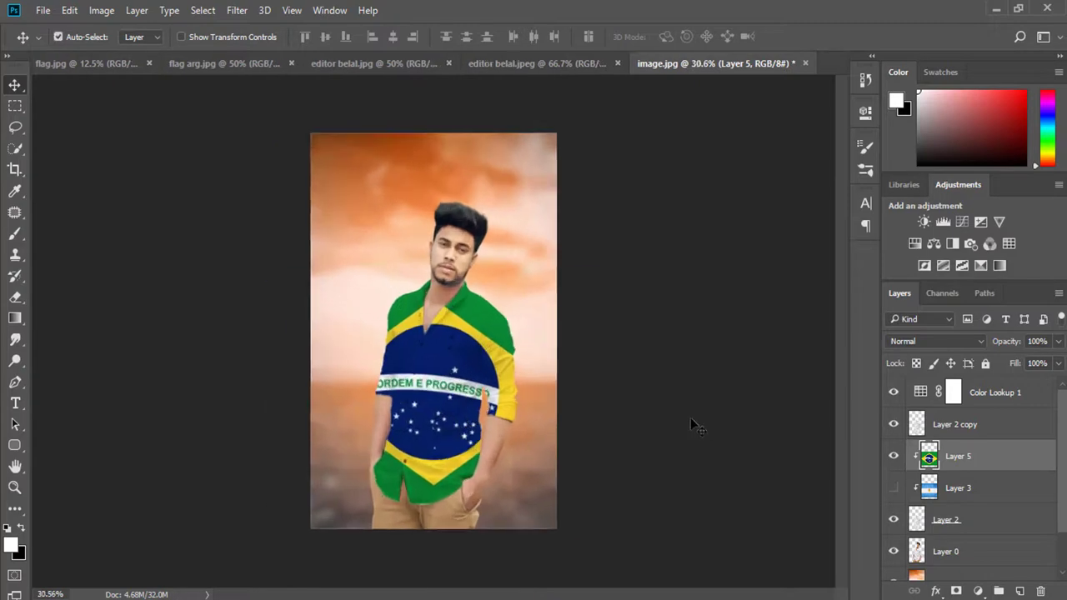
Switch the Color Lookup 3DLUT File to Editor Belal Natural Pop.CUBE.
{"action": "left_click", "coordinate": [1019, 395]}
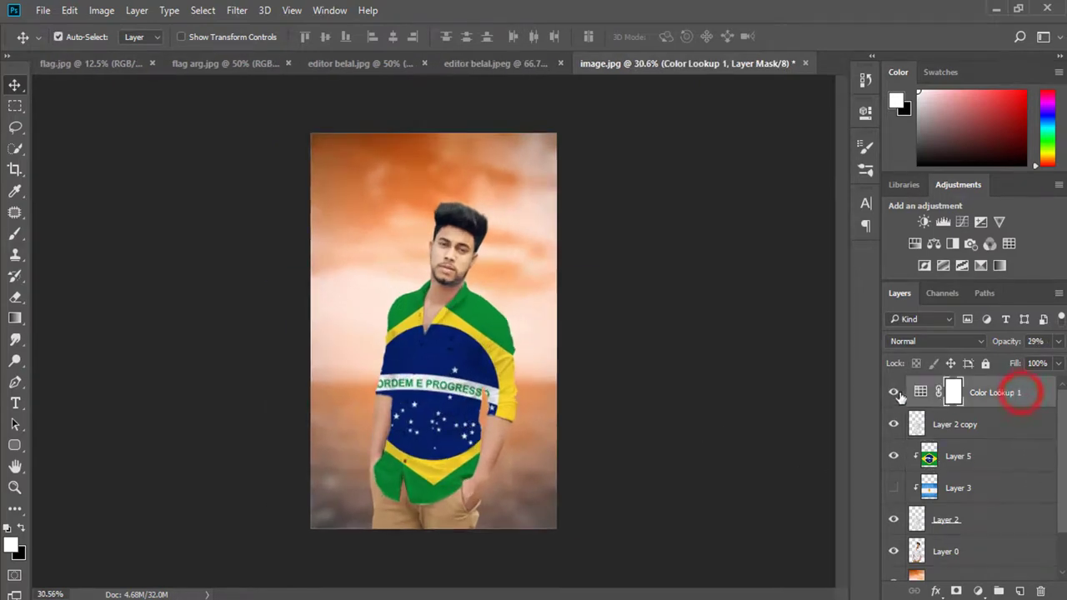
{"action": "double_click", "coordinate": [923, 394]}
{"action": "left_click", "coordinate": [755, 160]}
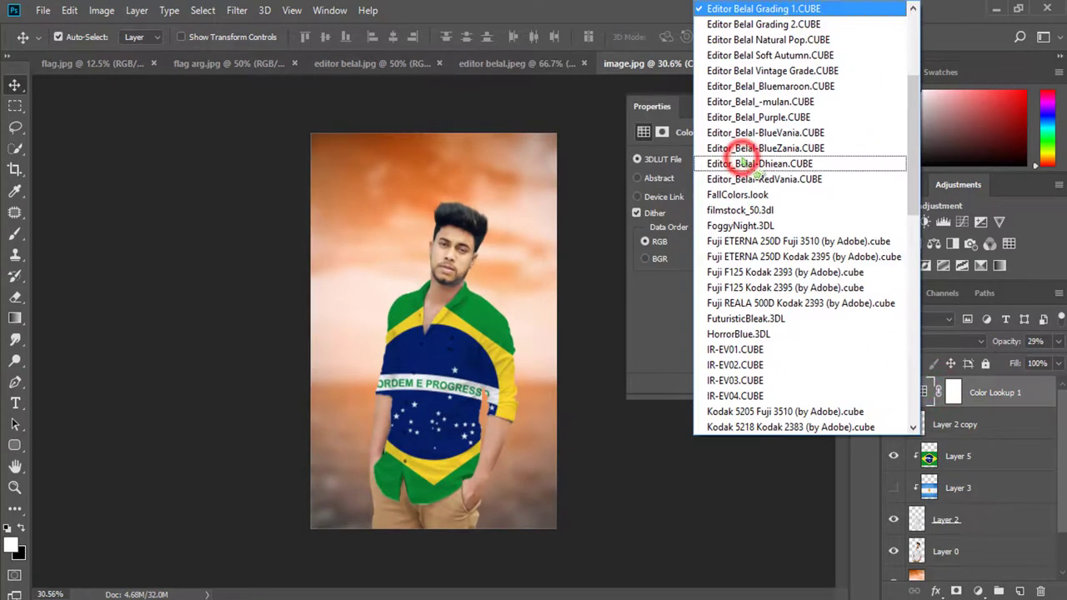
{"action": "left_click", "coordinate": [782, 43]}
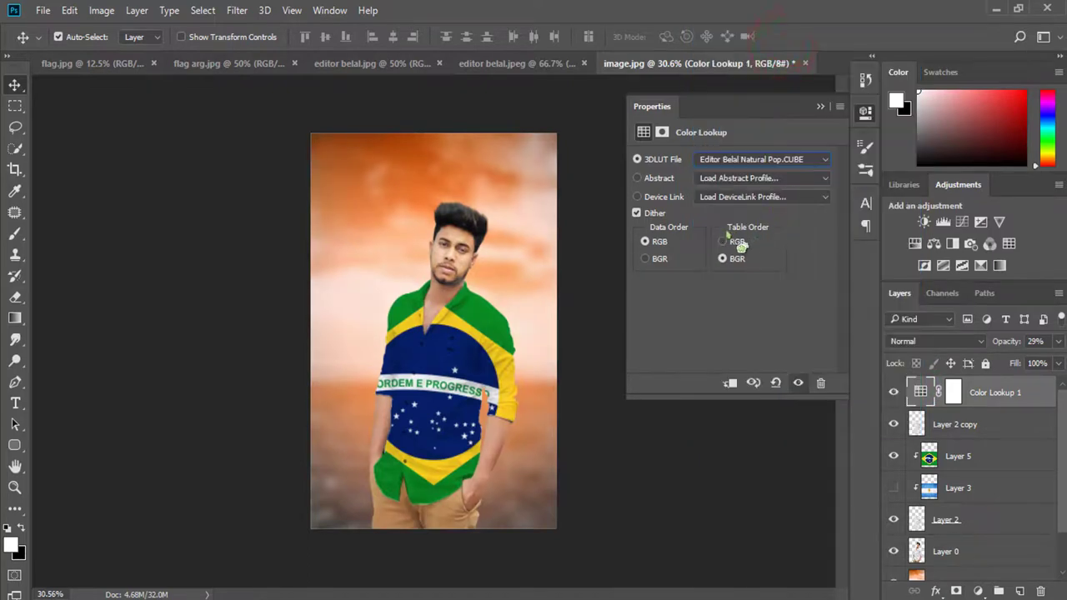
{"action": "left_click", "coordinate": [821, 108]}
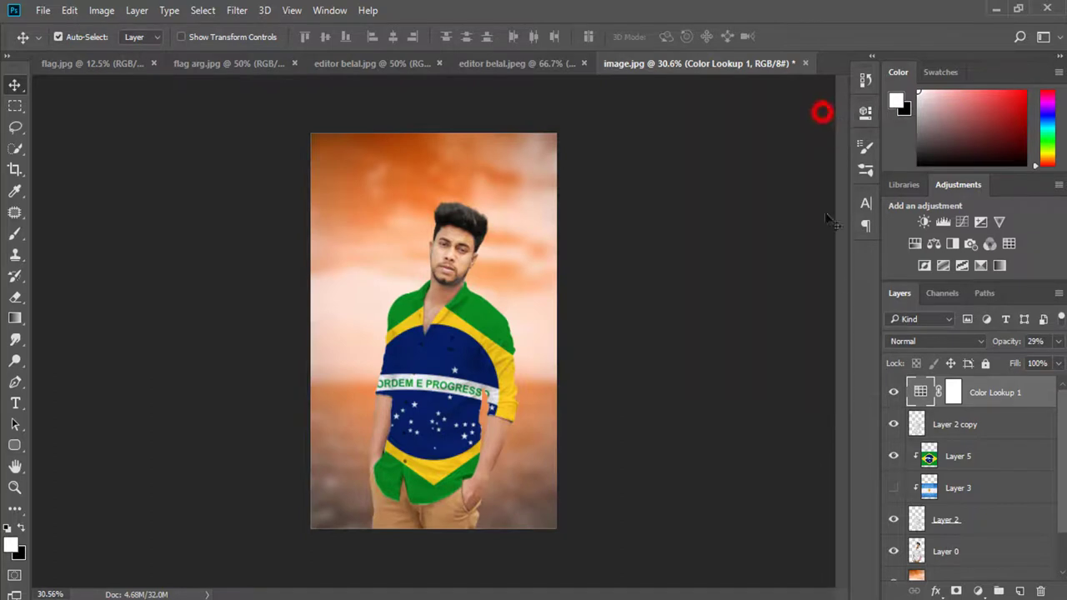
Compare the grade on and off, then stamp all visible layers into a new top layer.
{"action": "left_click", "coordinate": [896, 393]}
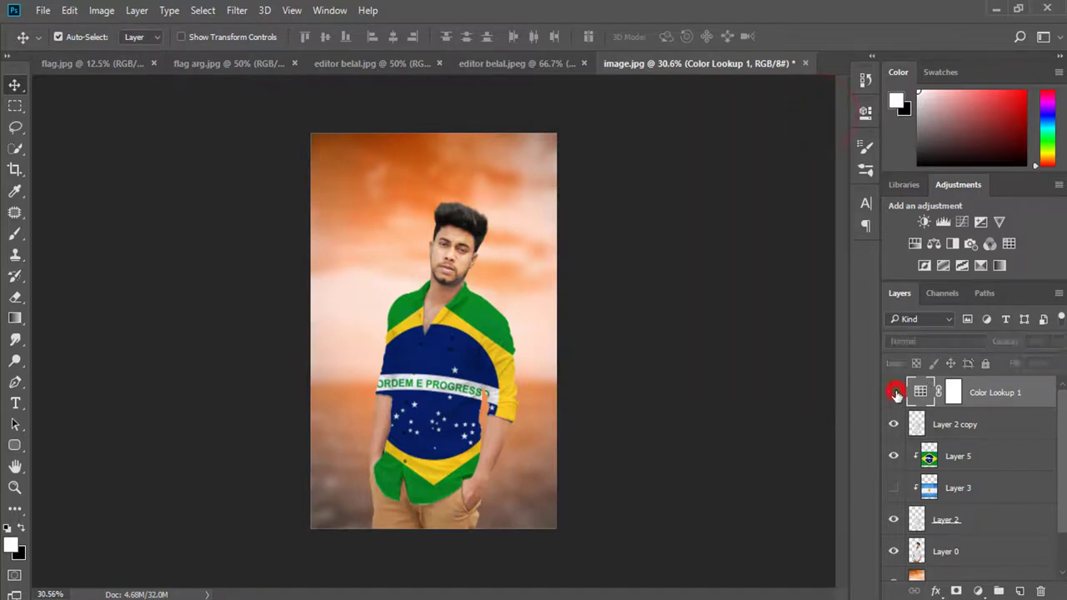
{"action": "left_click", "coordinate": [895, 393]}
{"action": "left_click", "coordinate": [895, 392]}
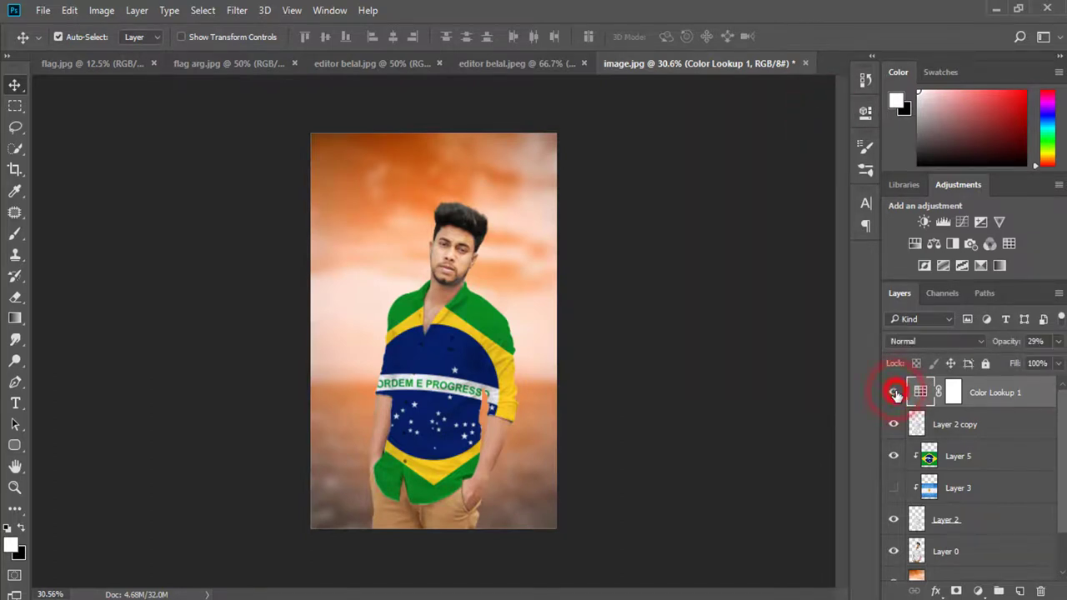
{"action": "scroll", "coordinate": [469, 413], "scroll_direction": "up", "scroll_amount": 3}
{"action": "scroll", "coordinate": [470, 413], "scroll_direction": "down", "scroll_amount": 3}
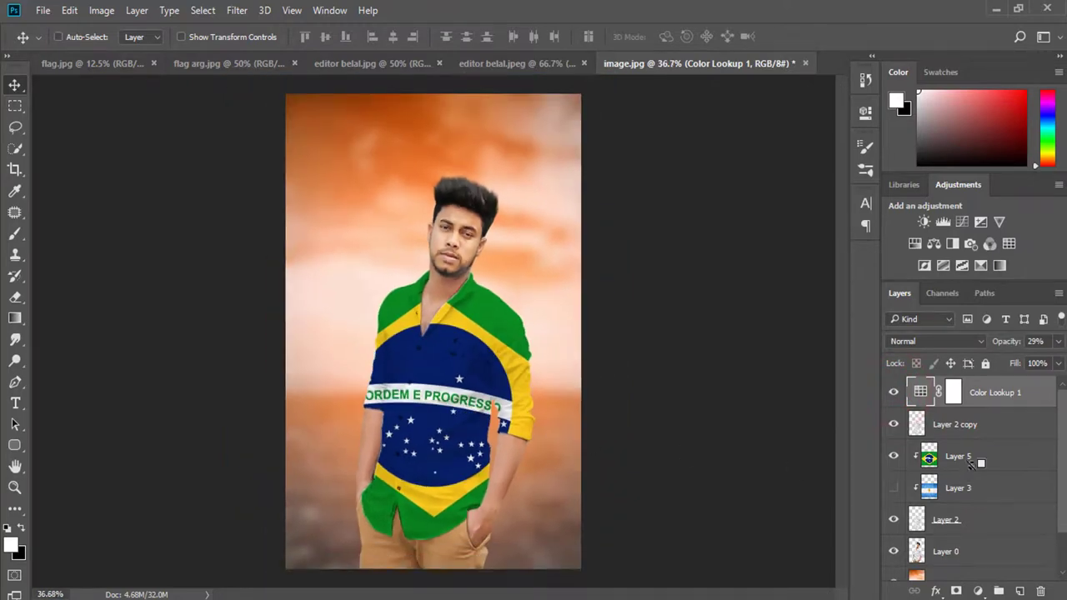
{"action": "key", "text": "ctrl+shift+alt+e"}
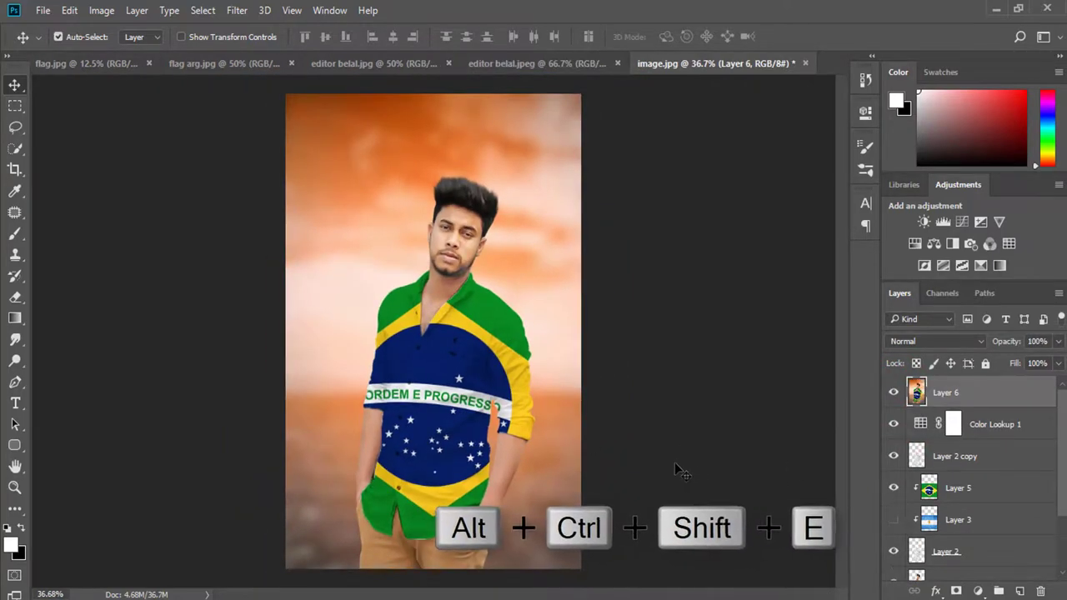